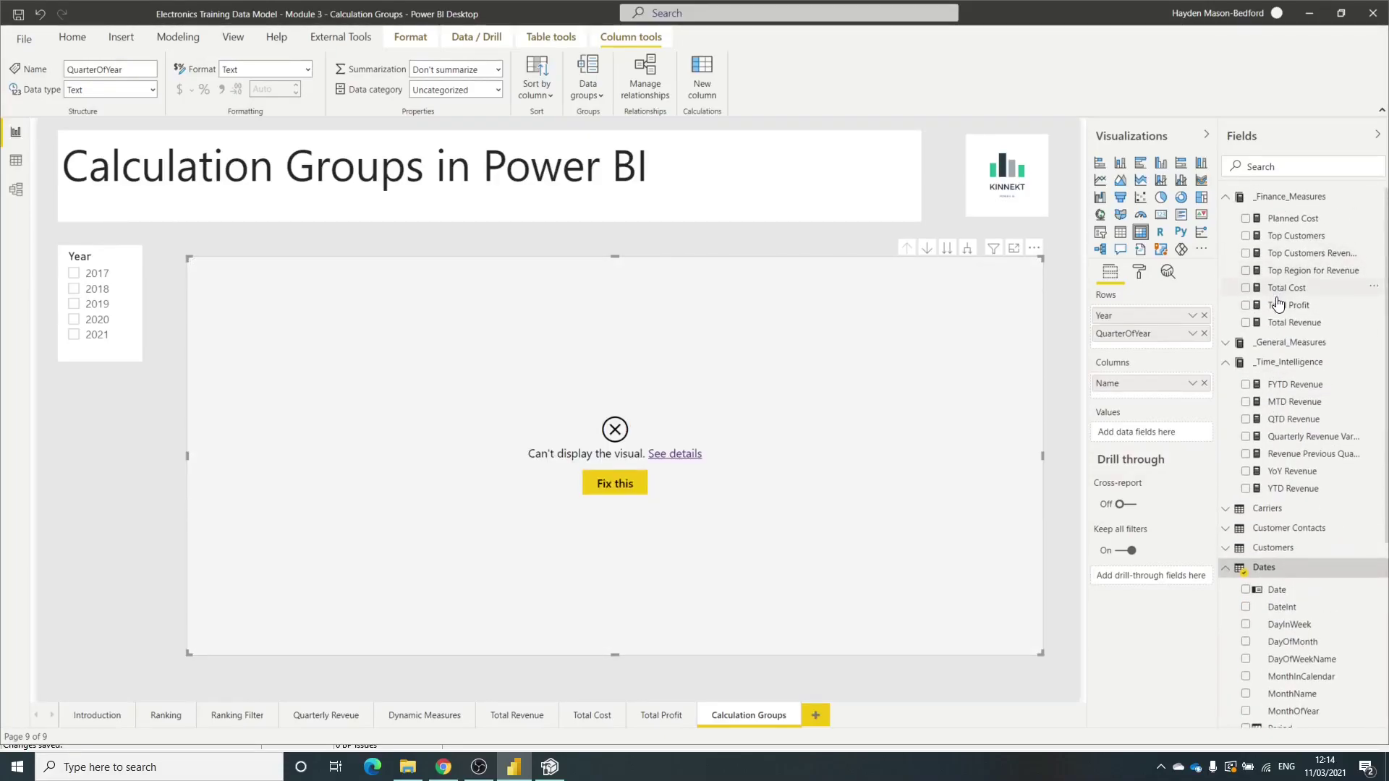
Add Total Profit as the matrix values, then open the YoY item's options in Tabular Editor.
drag(1277, 304, 1132, 437)
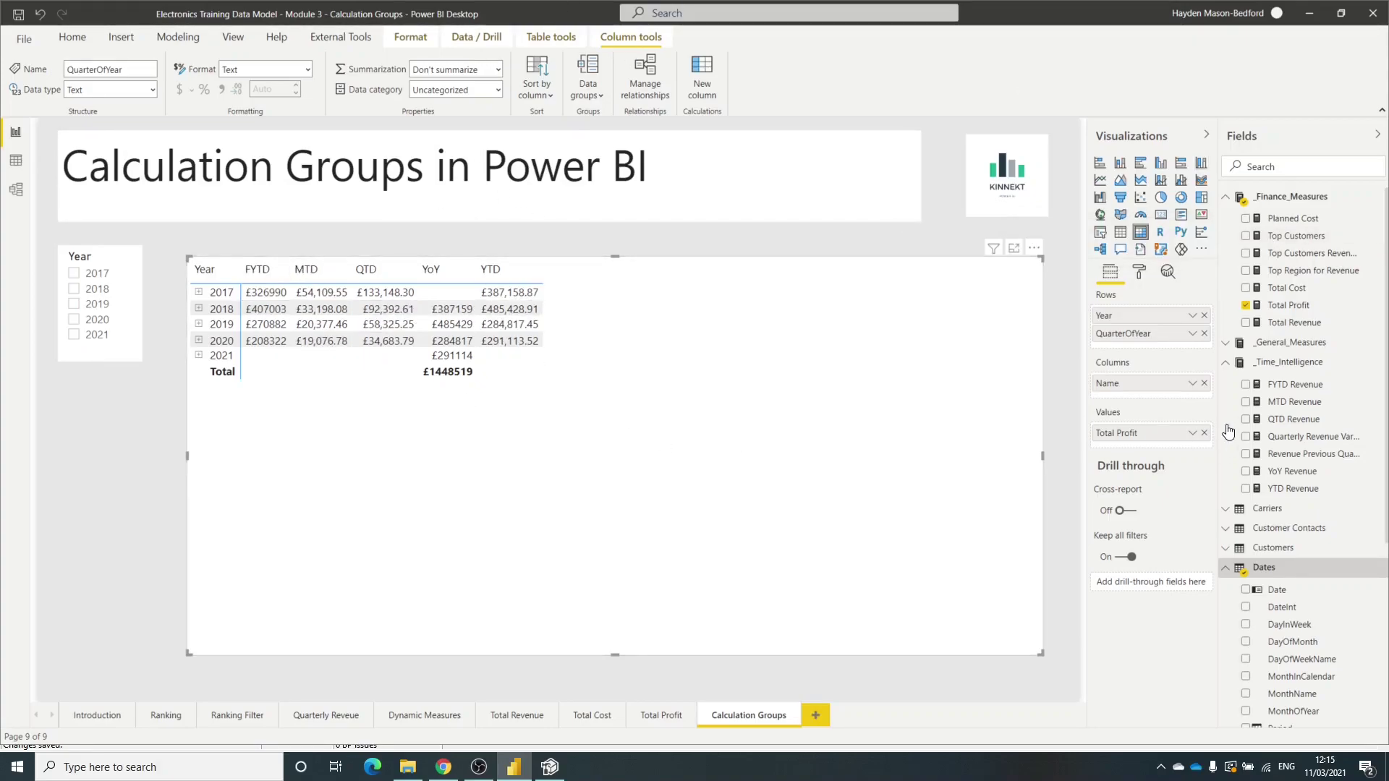
click(550, 766)
right_click(76, 414)
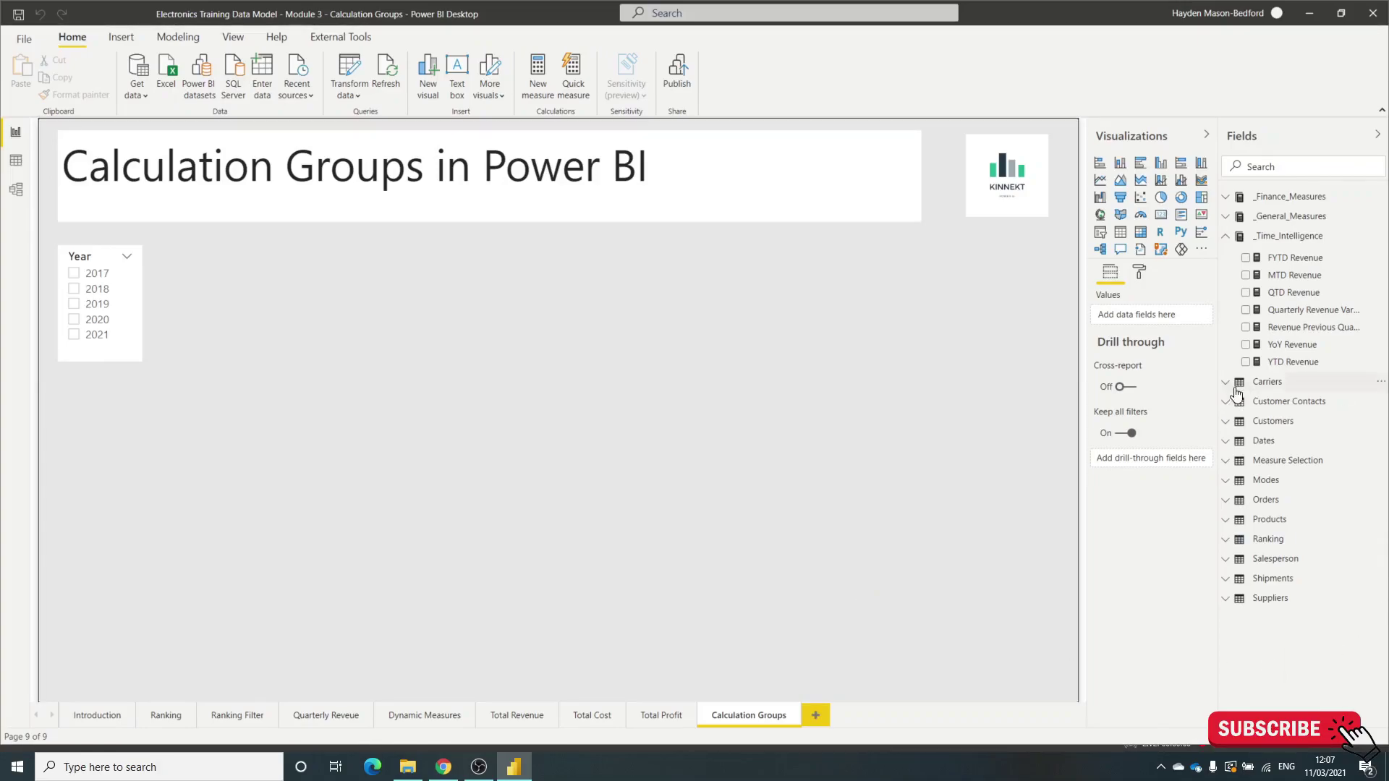
click(1340, 262)
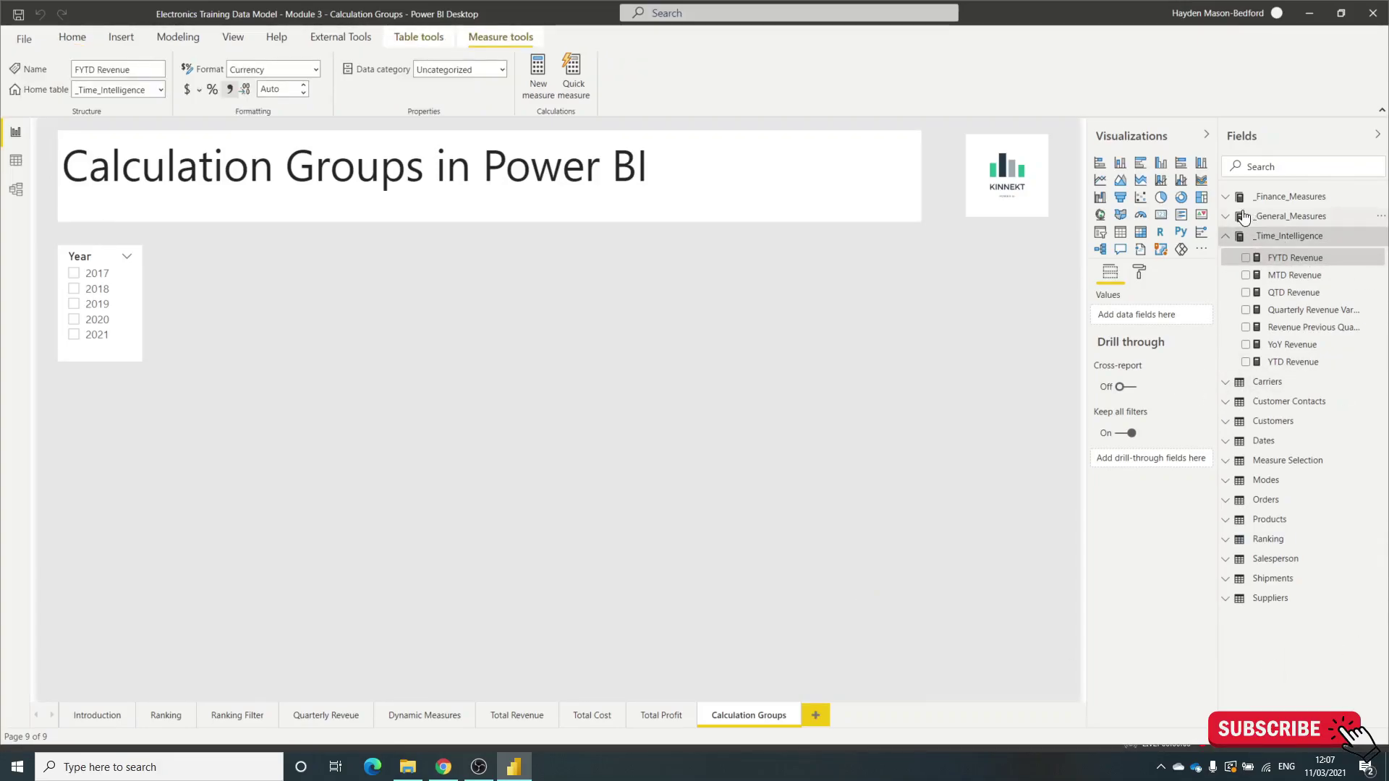
click(1288, 278)
click(1293, 292)
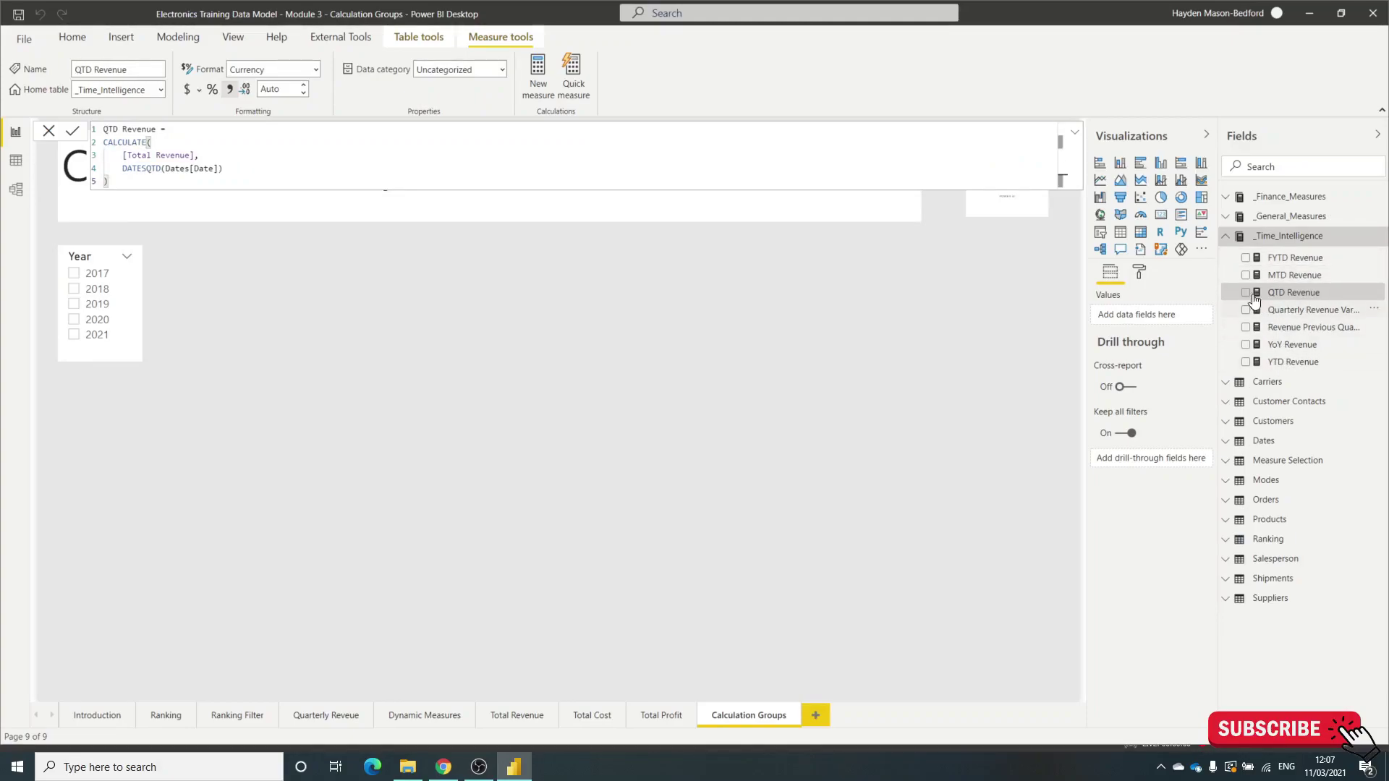
click(1225, 201)
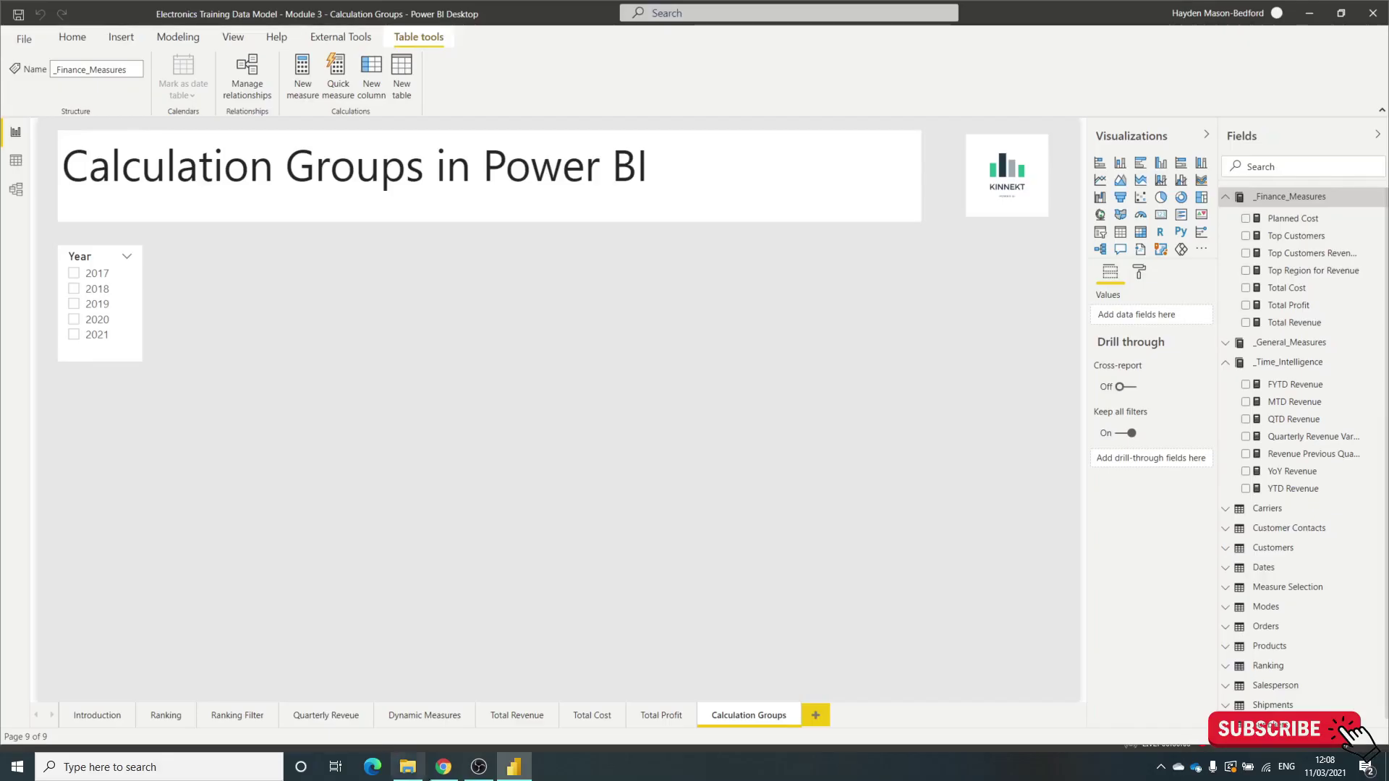
click(443, 767)
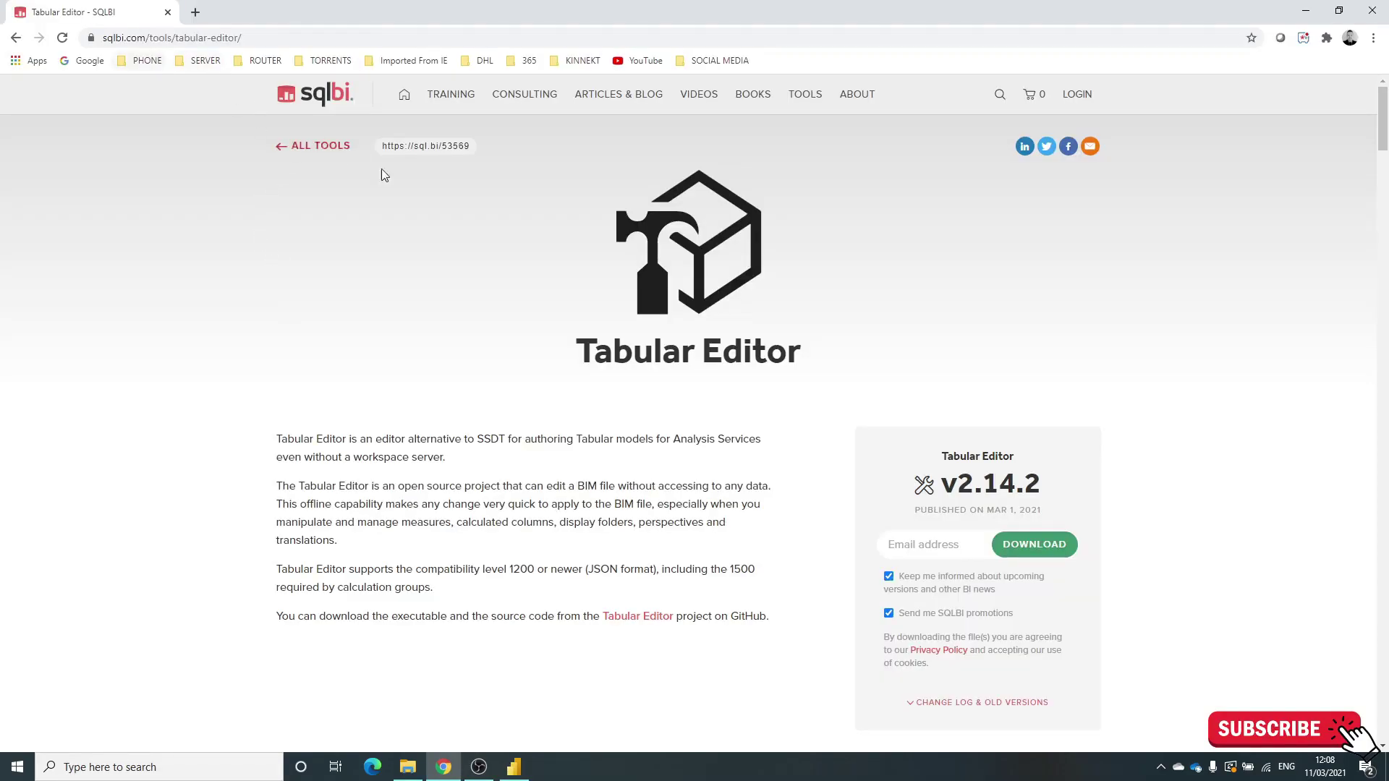
click(513, 766)
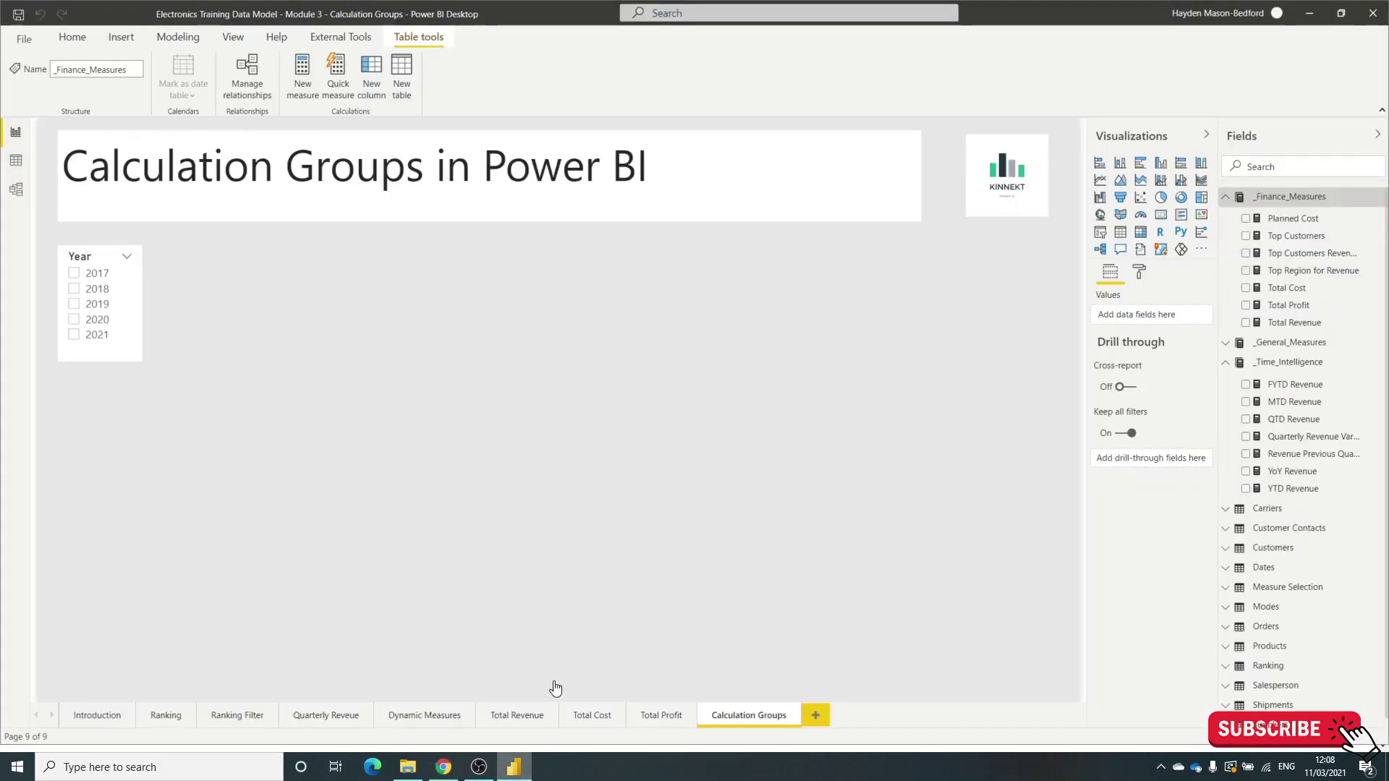
Launch Tabular Editor from the External Tools ribbon, connected to the open model.
click(900, 443)
click(338, 38)
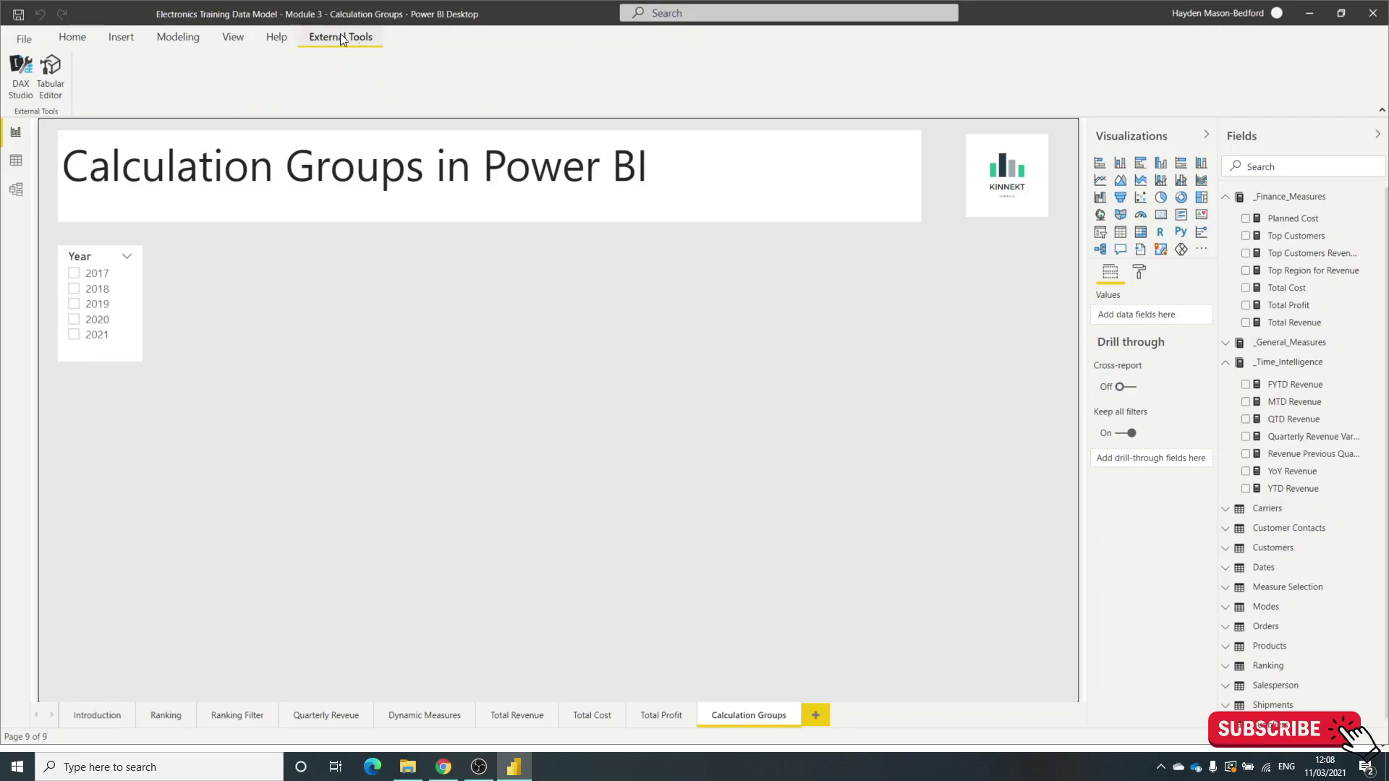
click(52, 73)
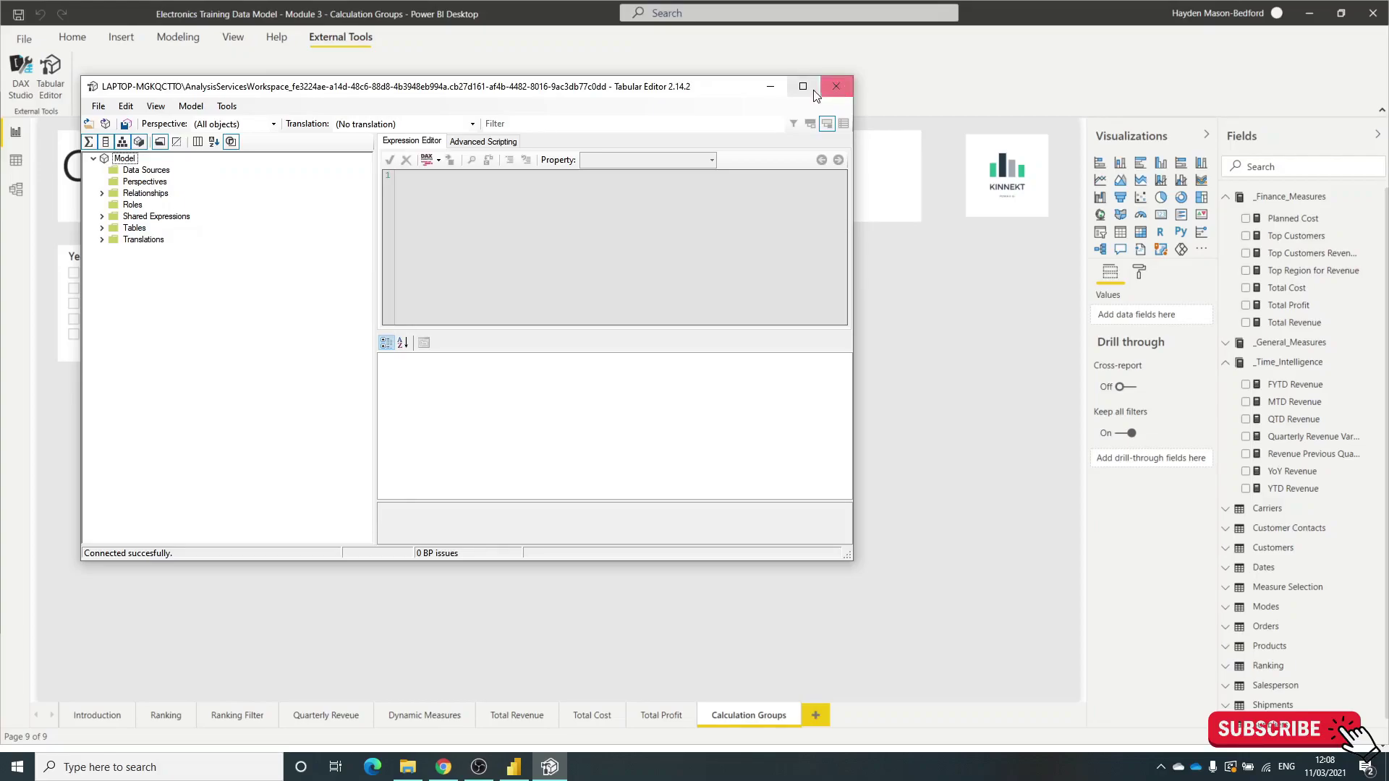
Maximize Tabular Editor, expand Tables and create a new calculation group.
click(809, 90)
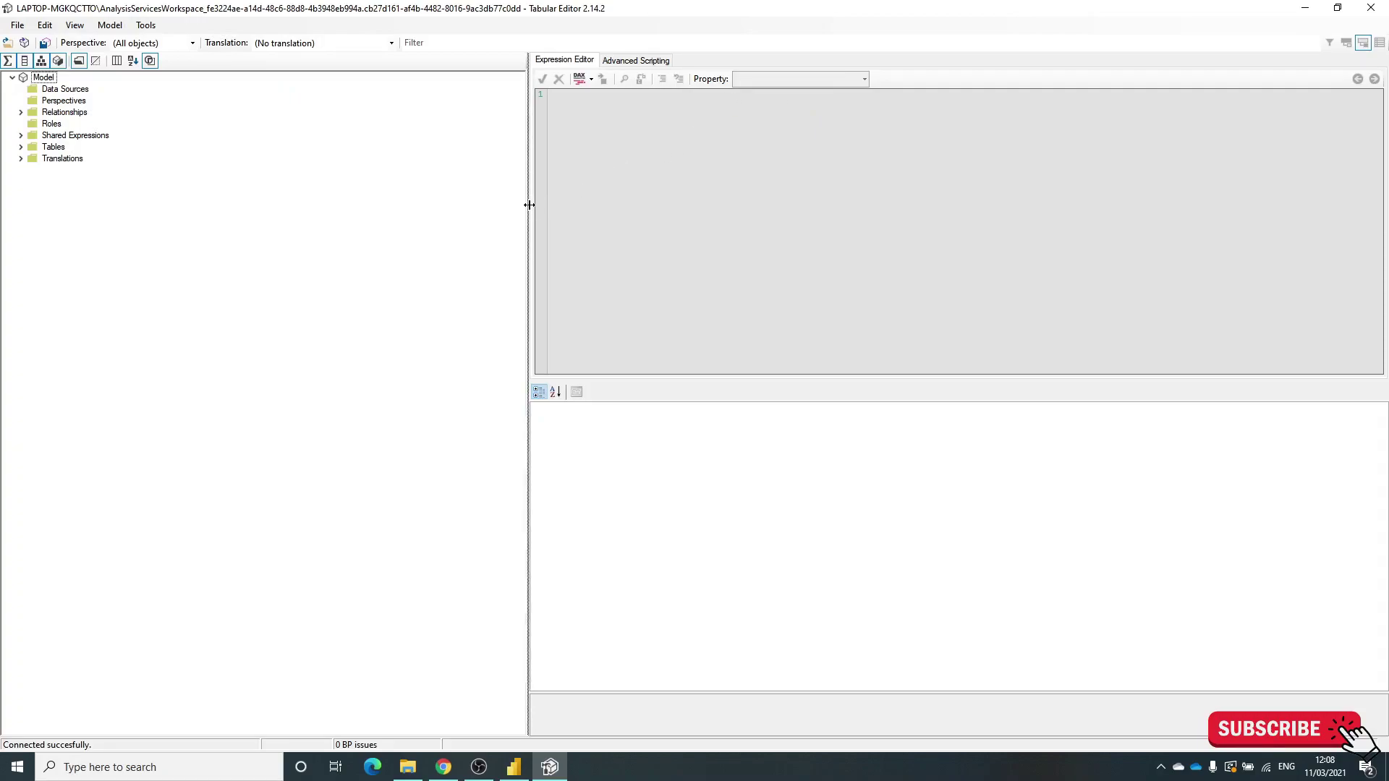
drag(530, 205, 319, 180)
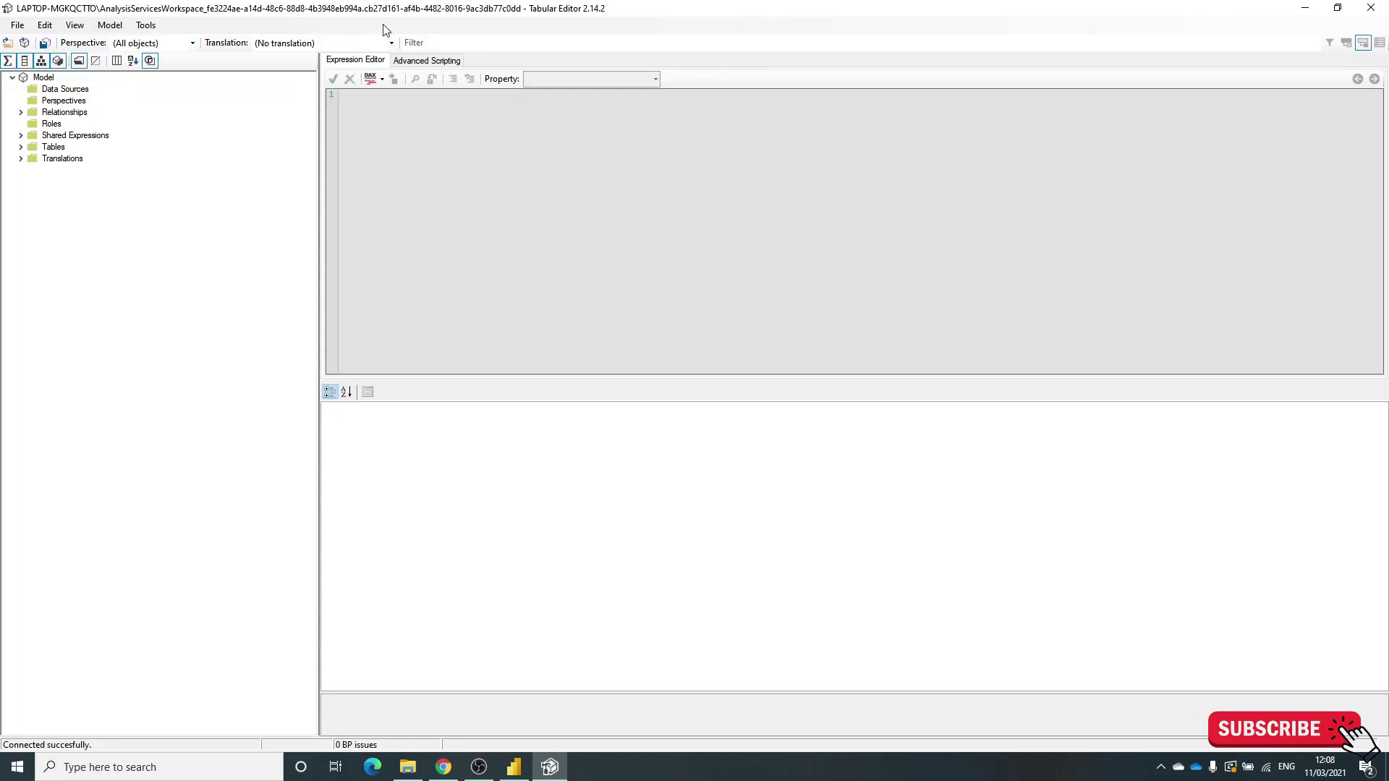
click(21, 148)
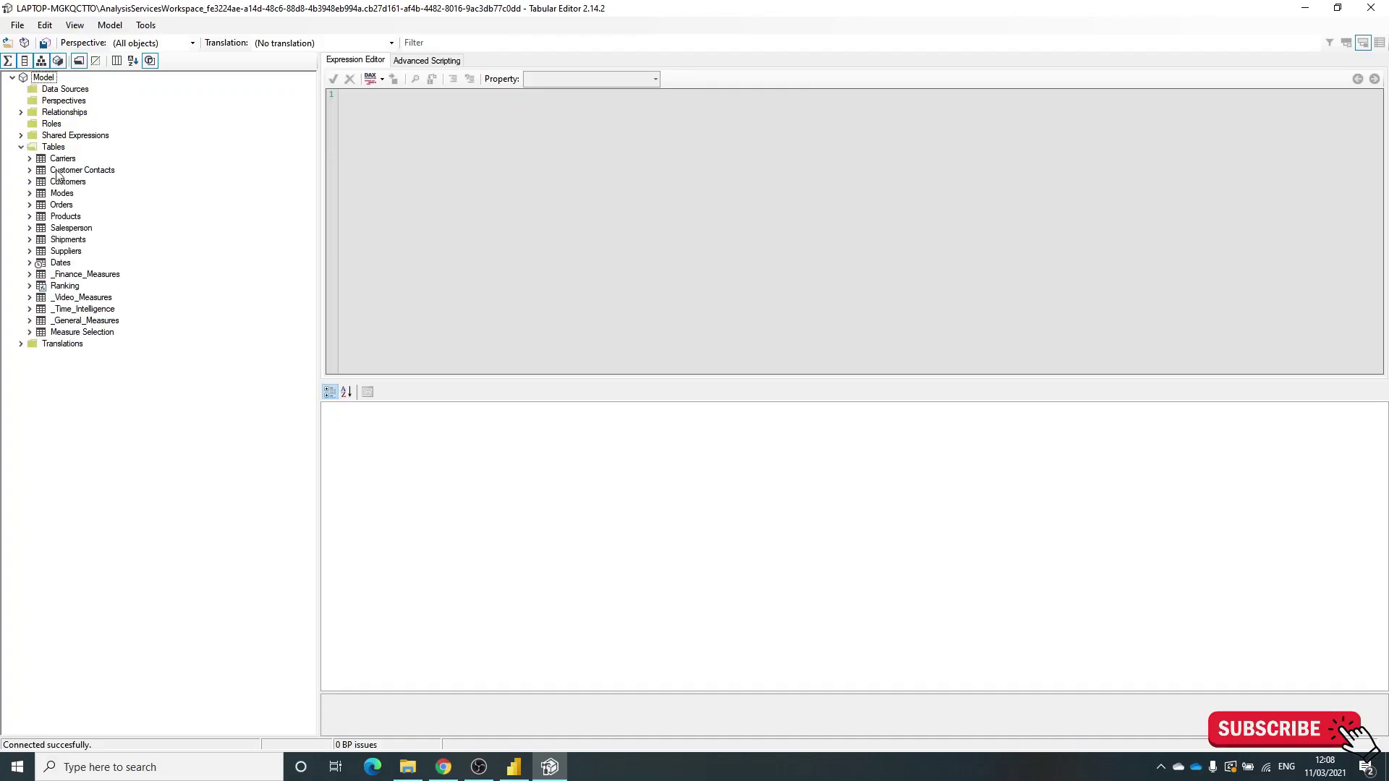
right_click(53, 148)
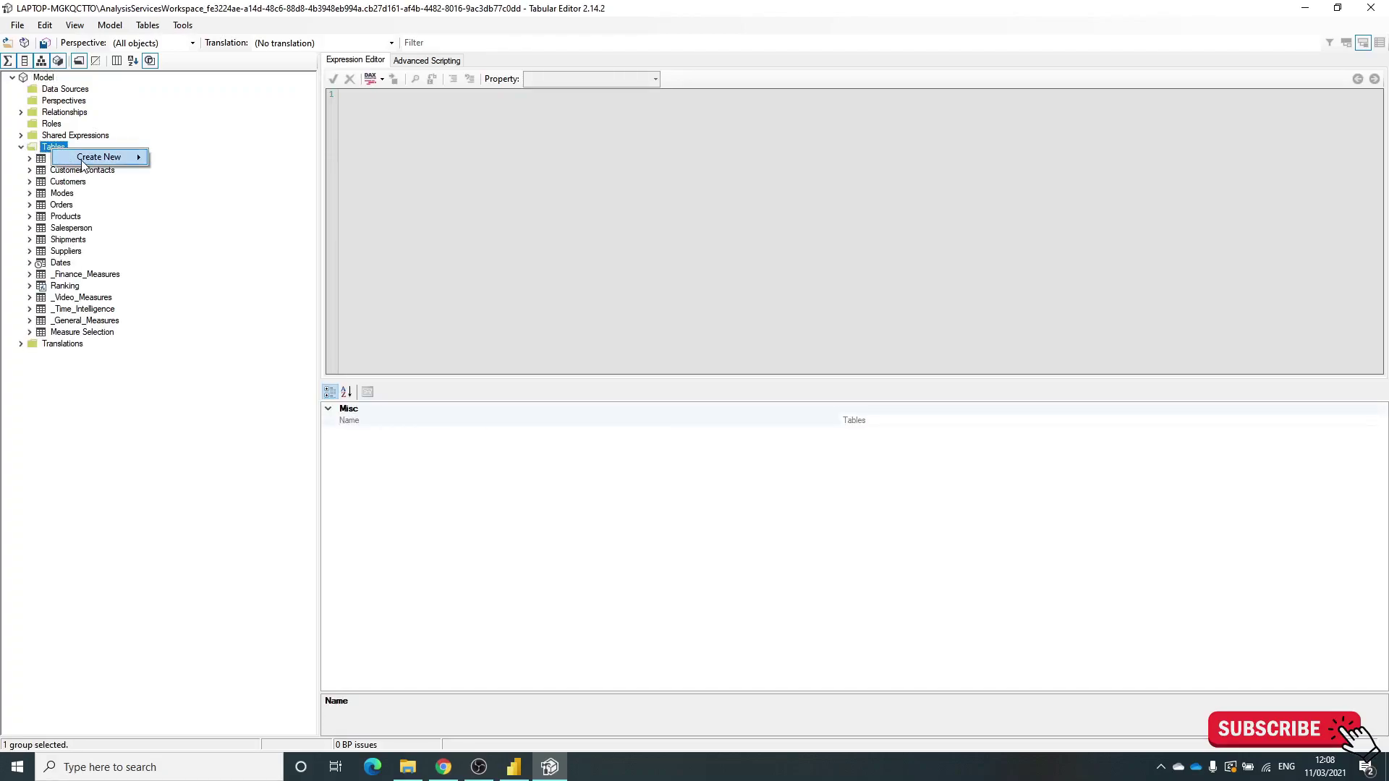
mouse_move(83, 164)
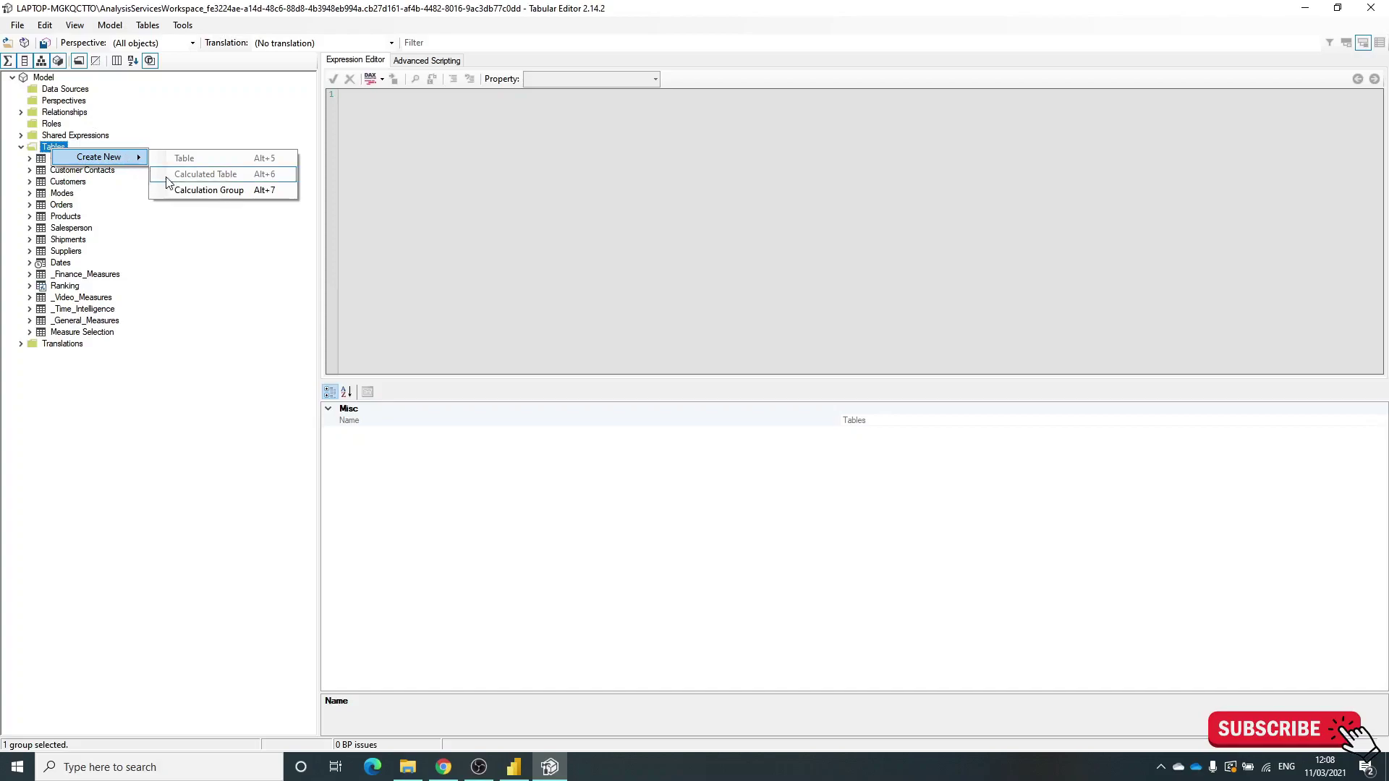
click(209, 191)
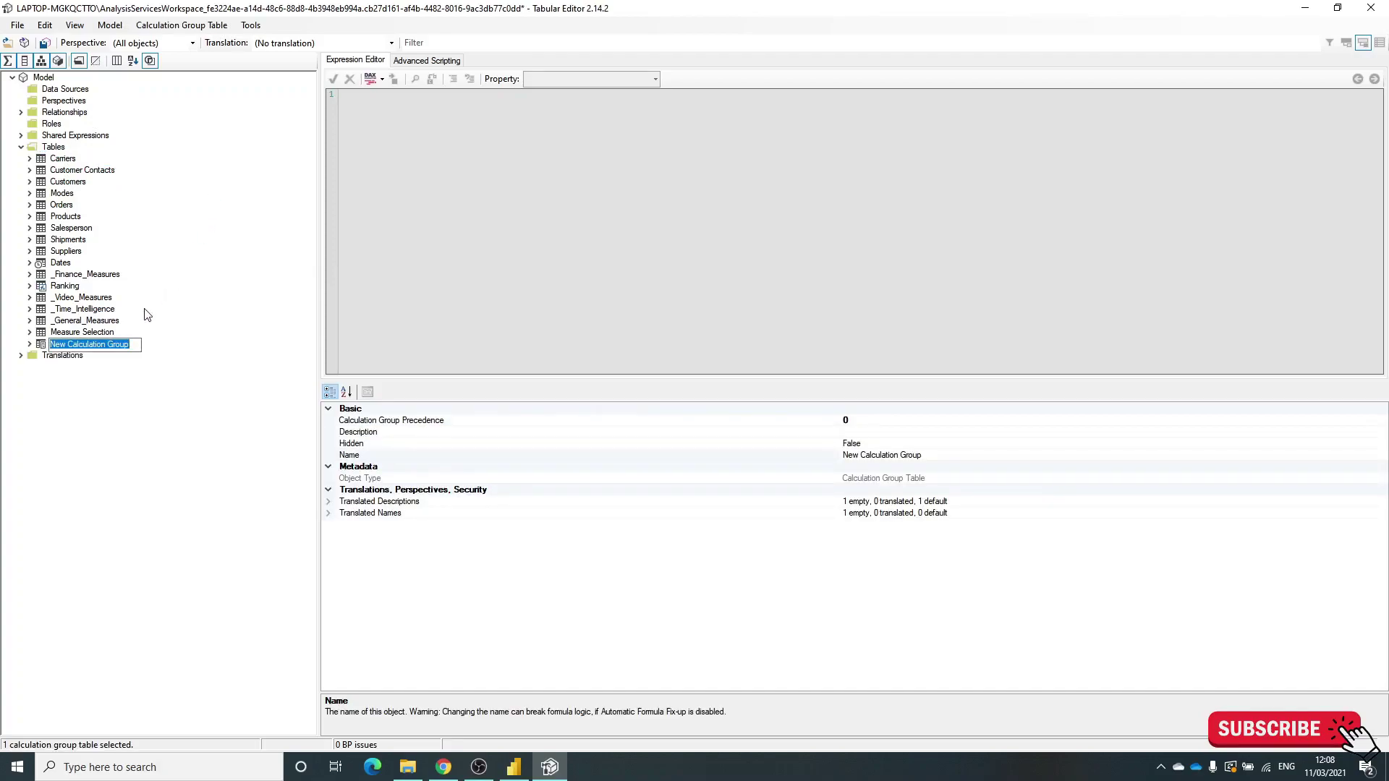
Name the group 'Time Intelligence', expand it and select its Calculation Items.
text(tIM)
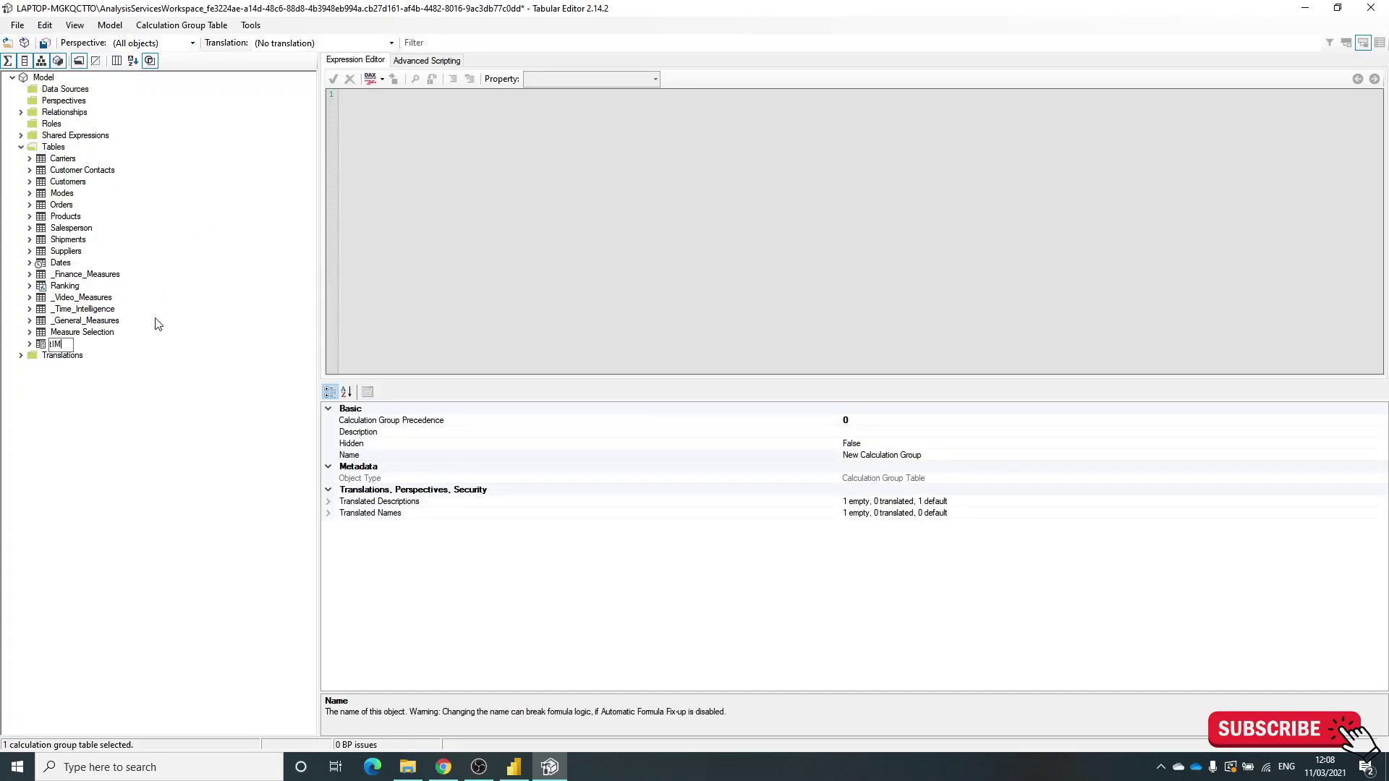
text(E iNTELLIGENCE III)
key(BackSpace)
key(BackSpace)
key(BackSpace)
key(BackSpace)
key(BackSpace)
key(BackSpace)
key(BackSpace)
key(BackSpace)
key(BackSpace)
key(BackSpace)
key(BackSpace)
key(BackSpace)
key(BackSpace)
key(BackSpace)
key(BackSpace)
key(BackSpace)
key(BackSpace)
key(BackSpace)
key(BackSpace)
key(BackSpace)
key(Caps_Lock)
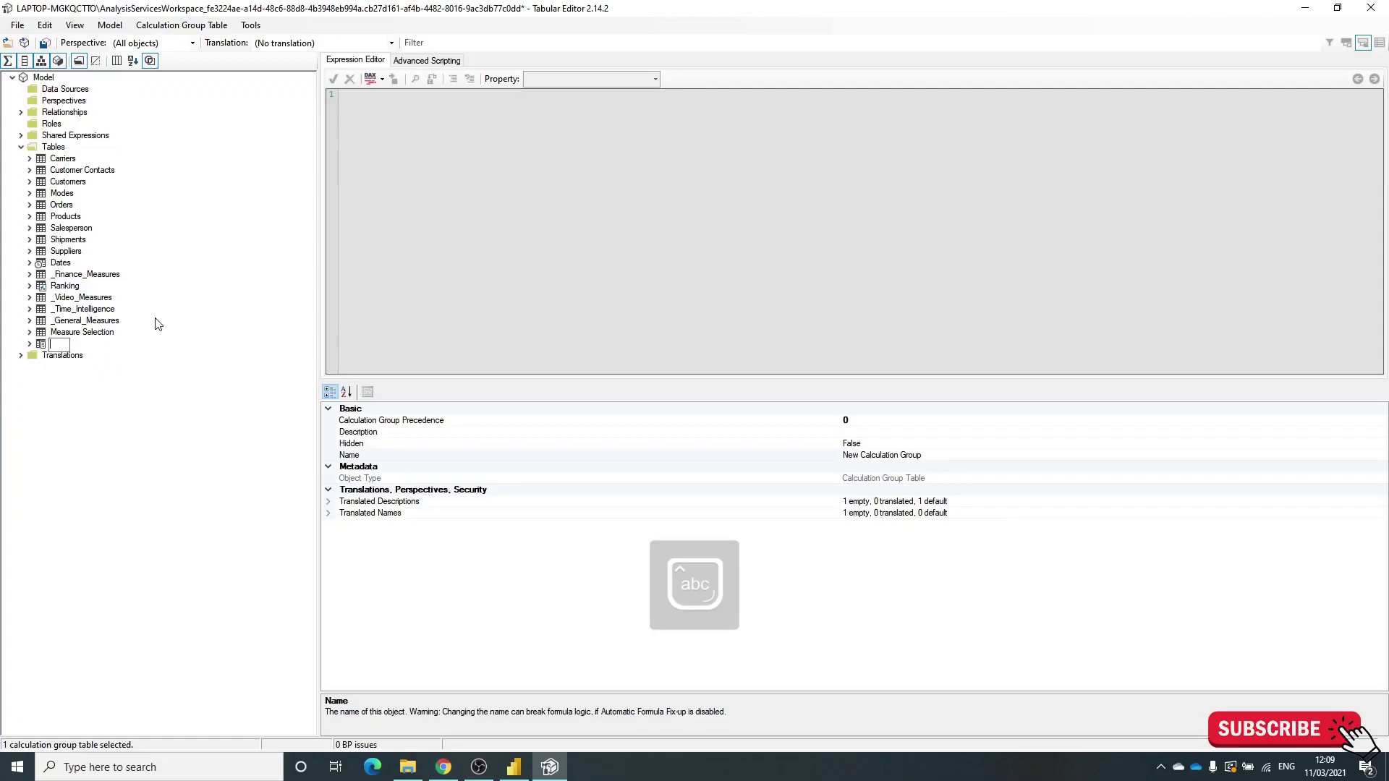
text(Time In)
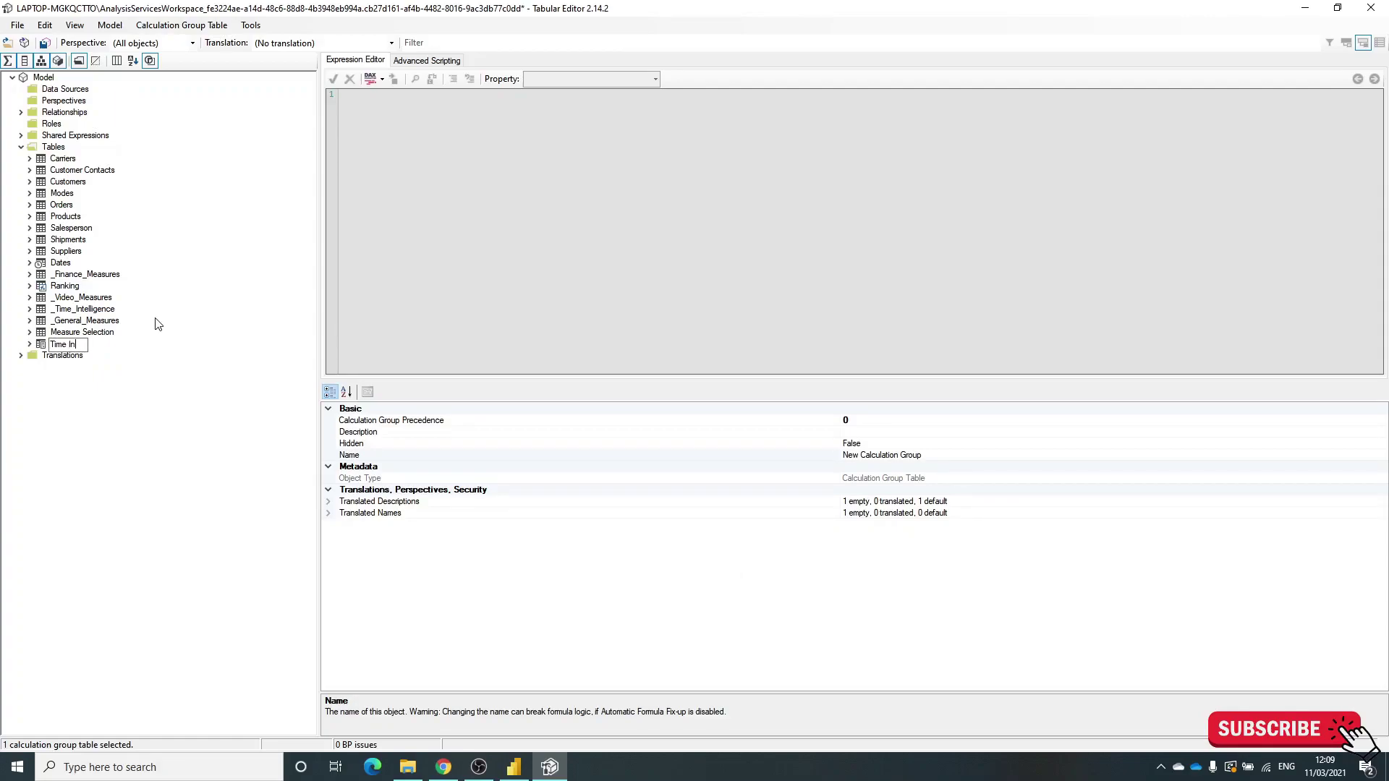
text(telligence)
key(Return)
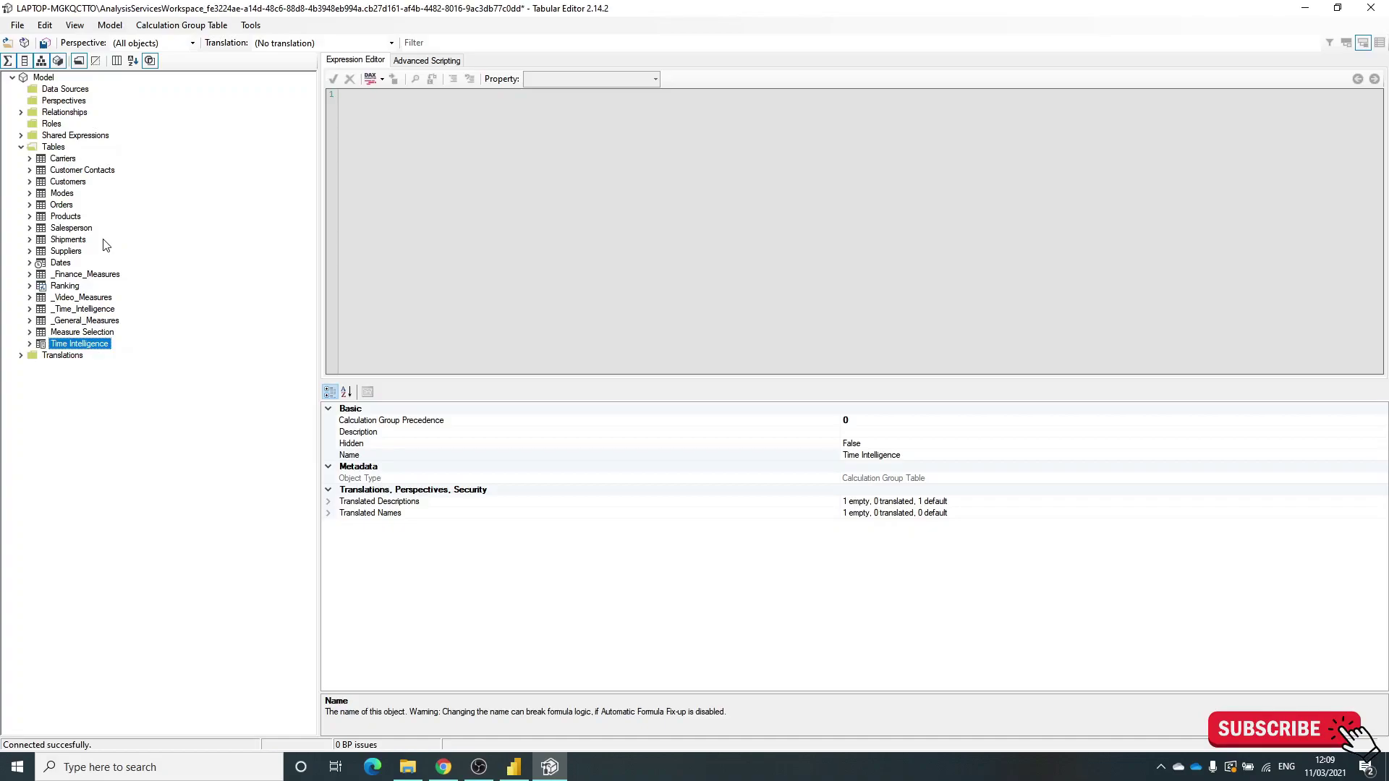
click(30, 344)
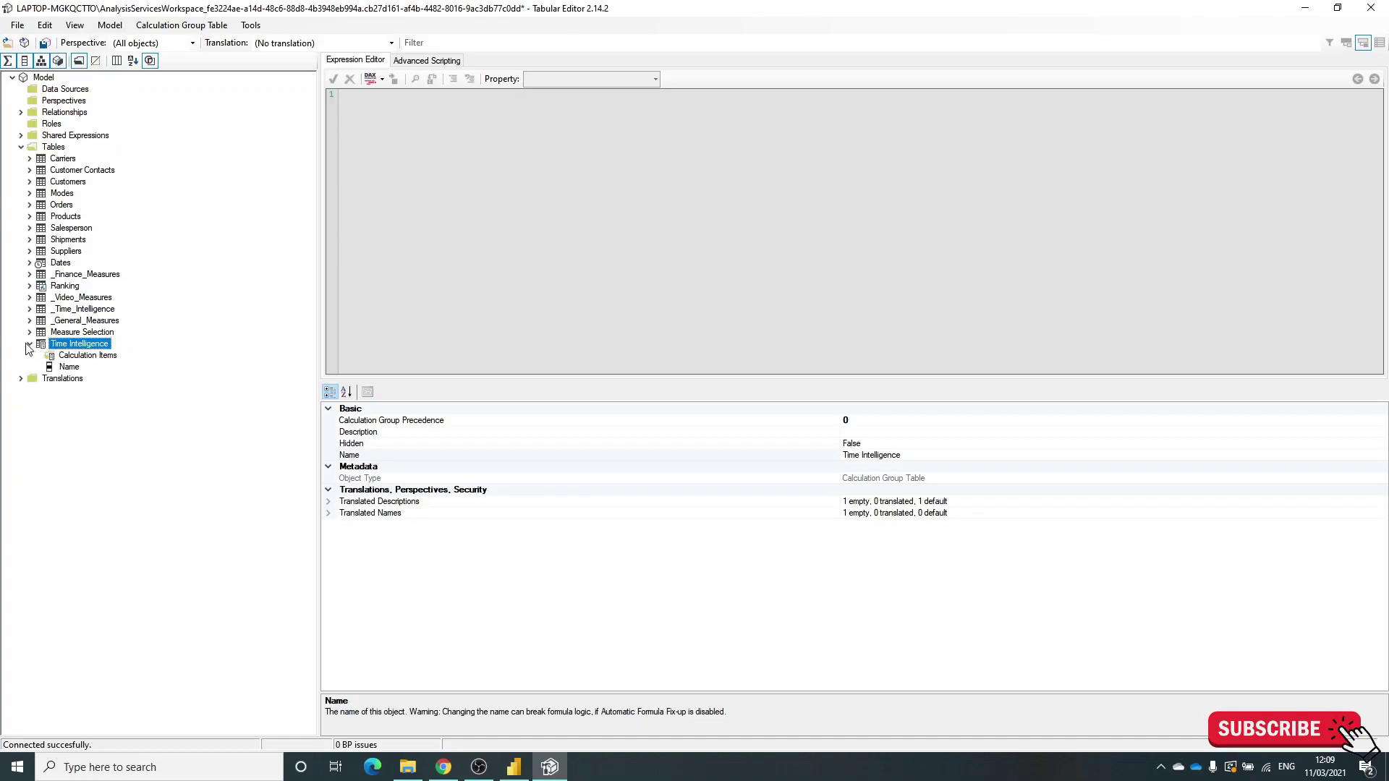
click(75, 357)
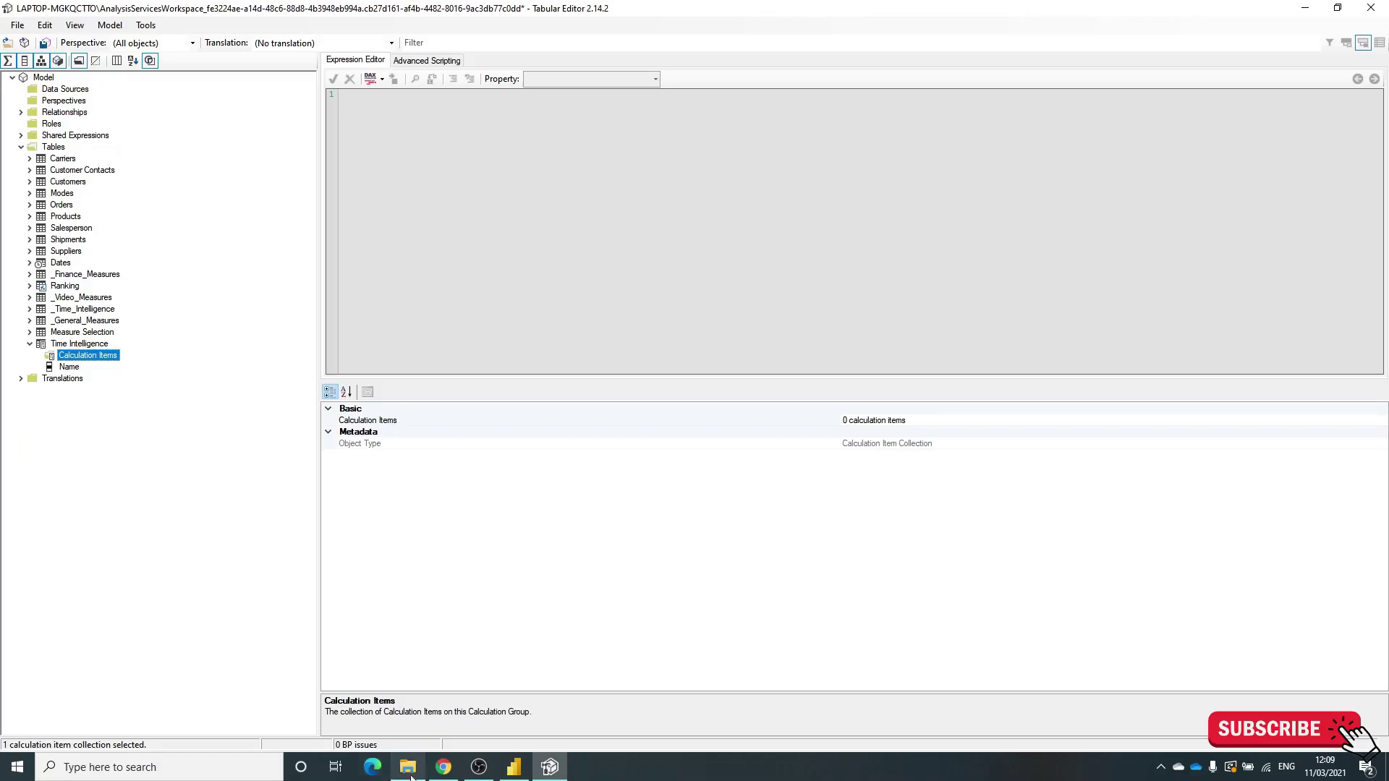
Copy the FYTD Revenue measure's CALCULATE expression in Power BI Desktop, then return to Tabular Editor.
click(515, 769)
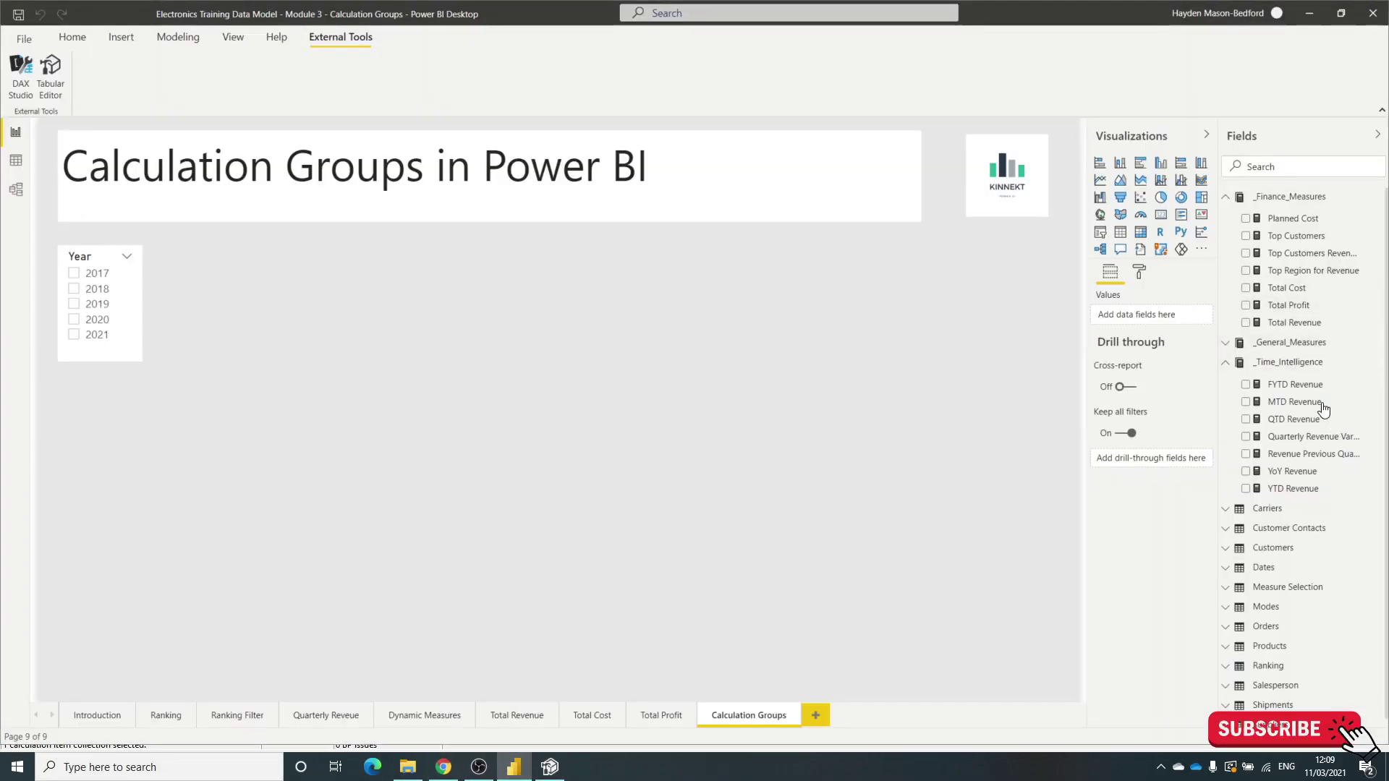
click(1306, 389)
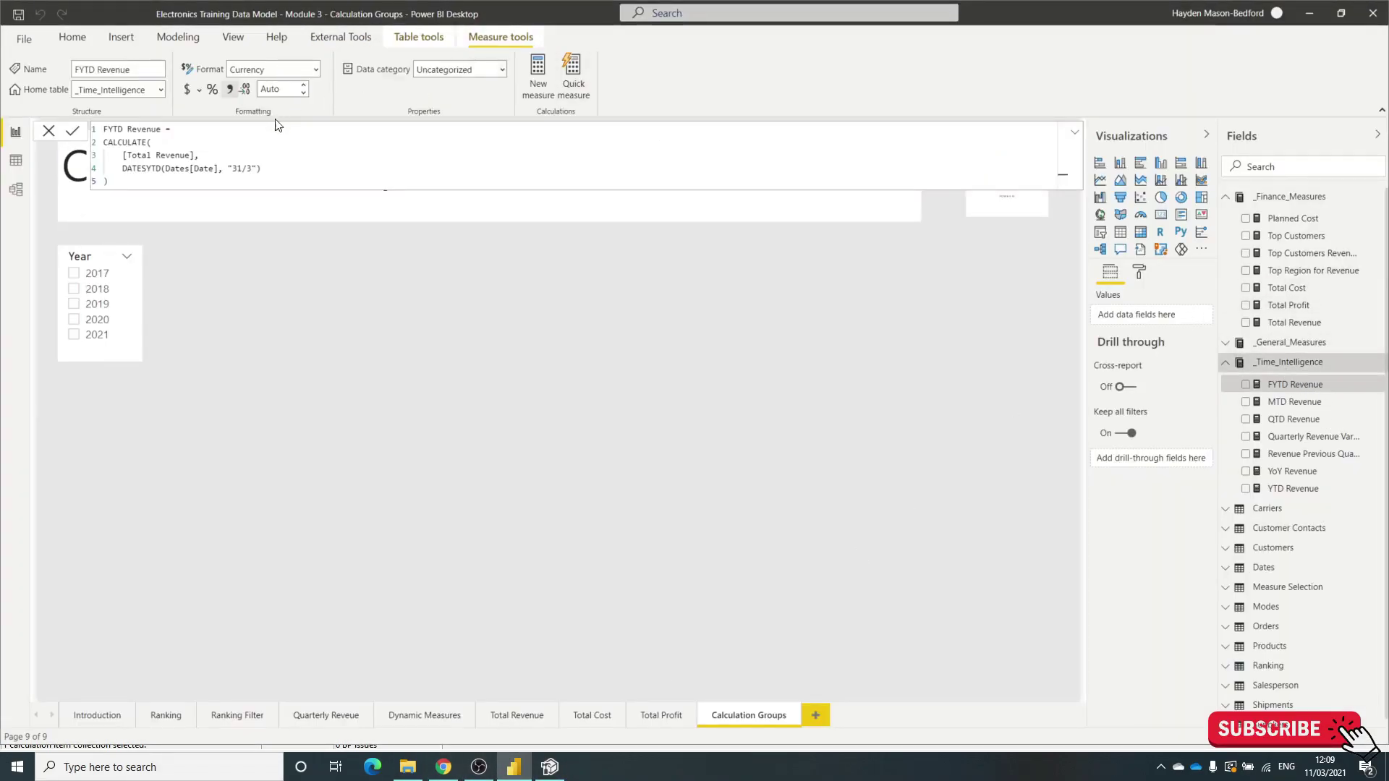
drag(129, 180, 104, 141)
key(ctrl+c)
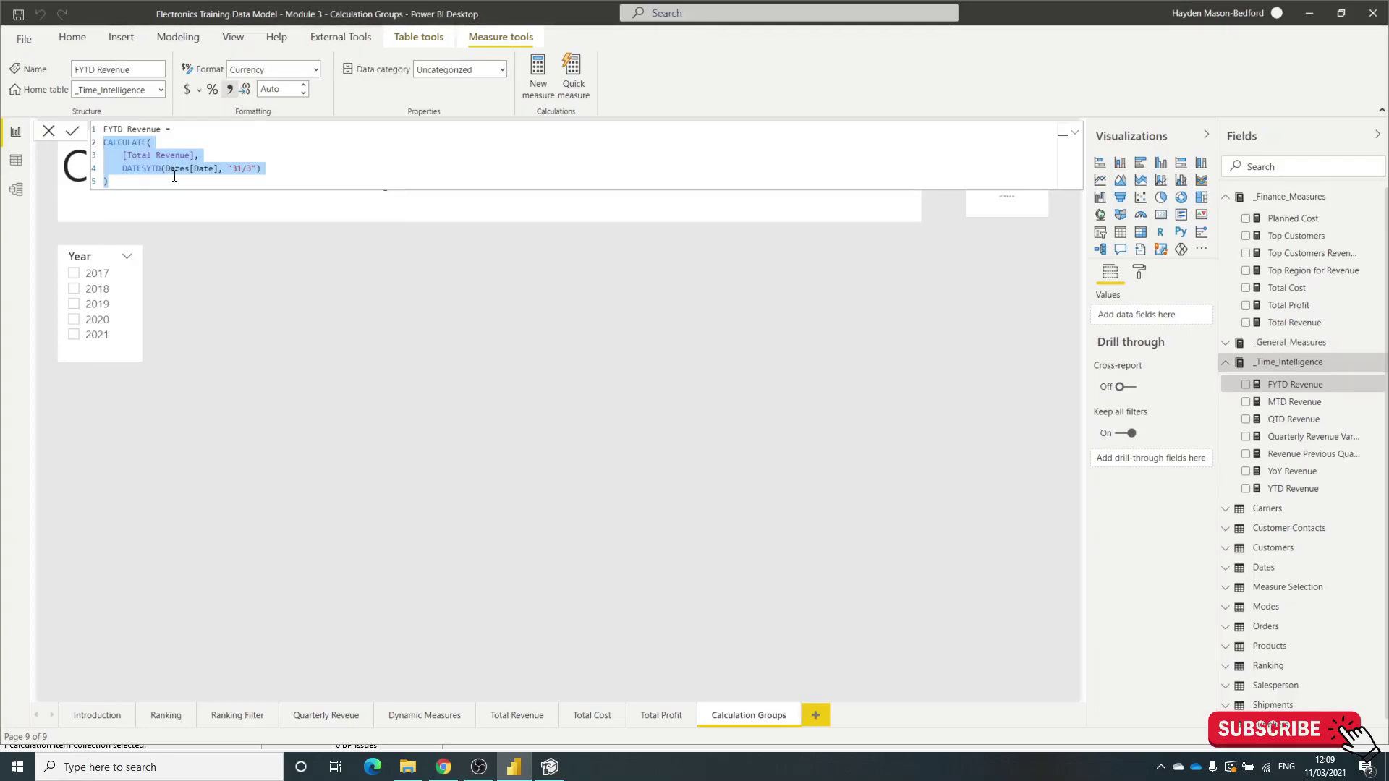
key(alt+Tab)
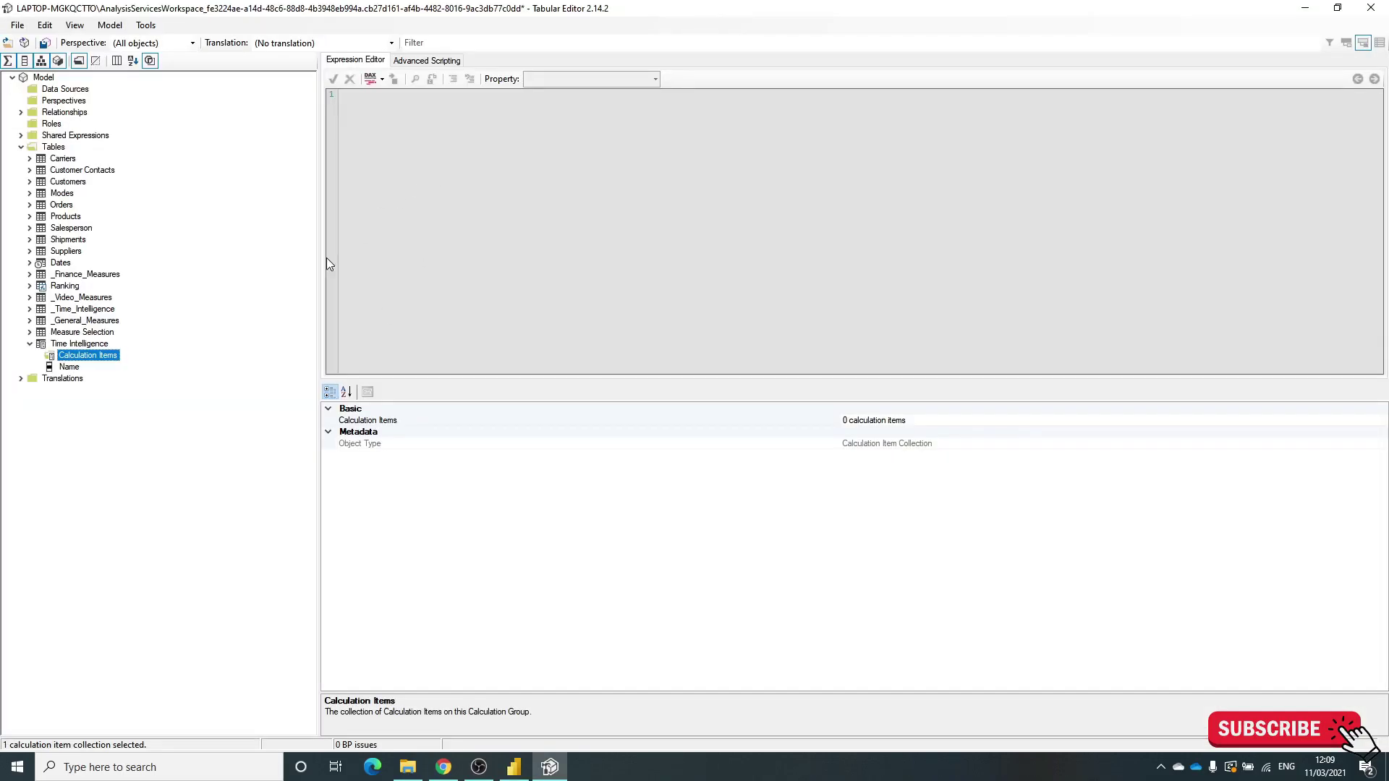
Create a new calculation item named FYTD.
right_click(95, 356)
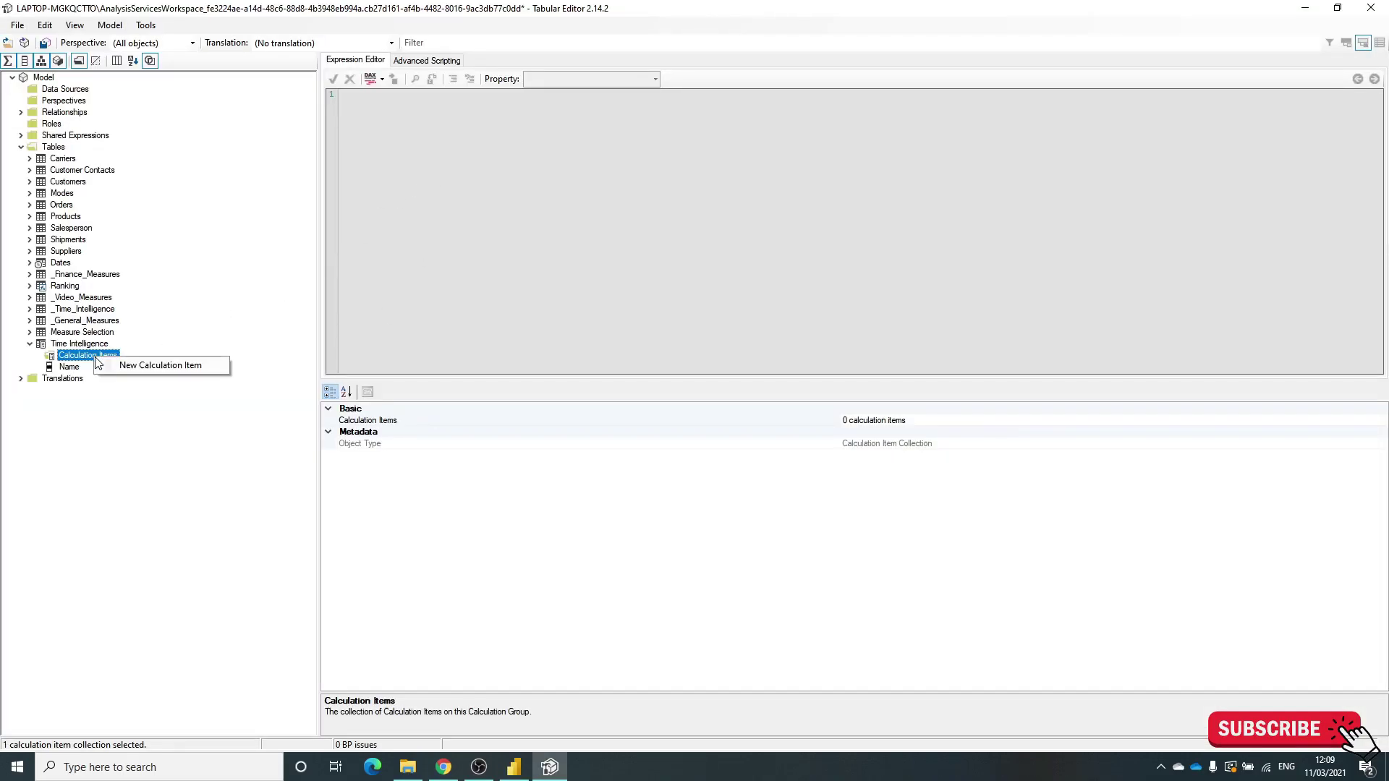
click(140, 366)
text(F)
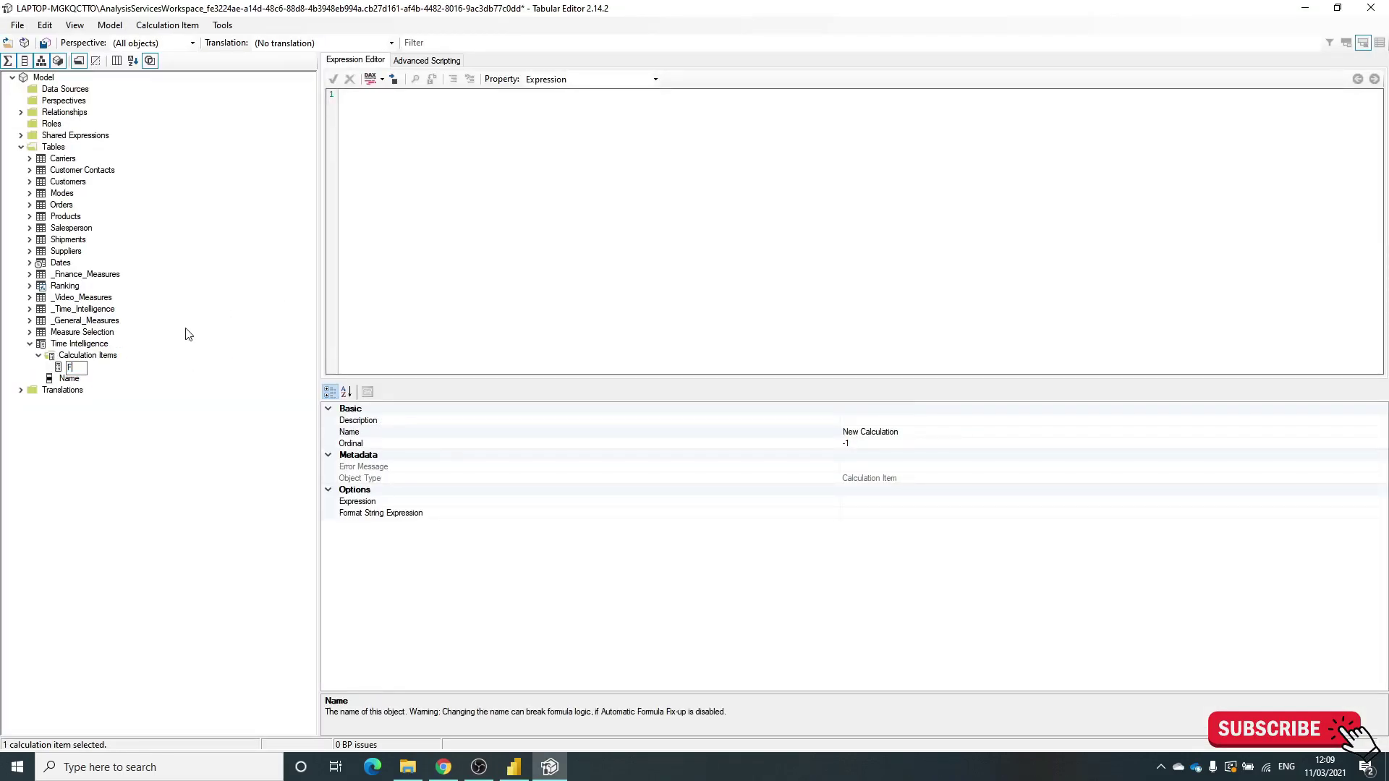
text(YTD)
key(Return)
Paste the FYTD CALCULATE expression and replace [Total Revenue] with SELECTEDMEASURE().
click(510, 165)
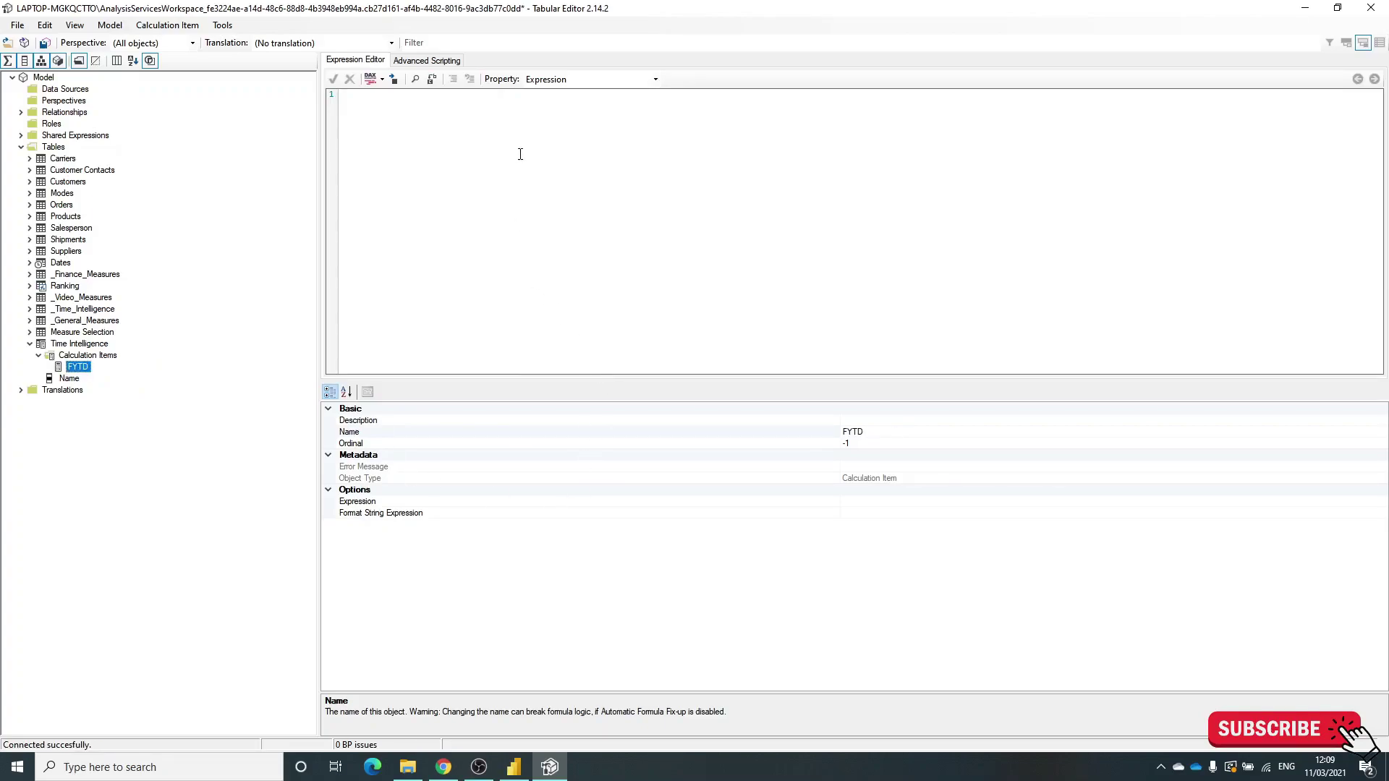
key(ctrl+v)
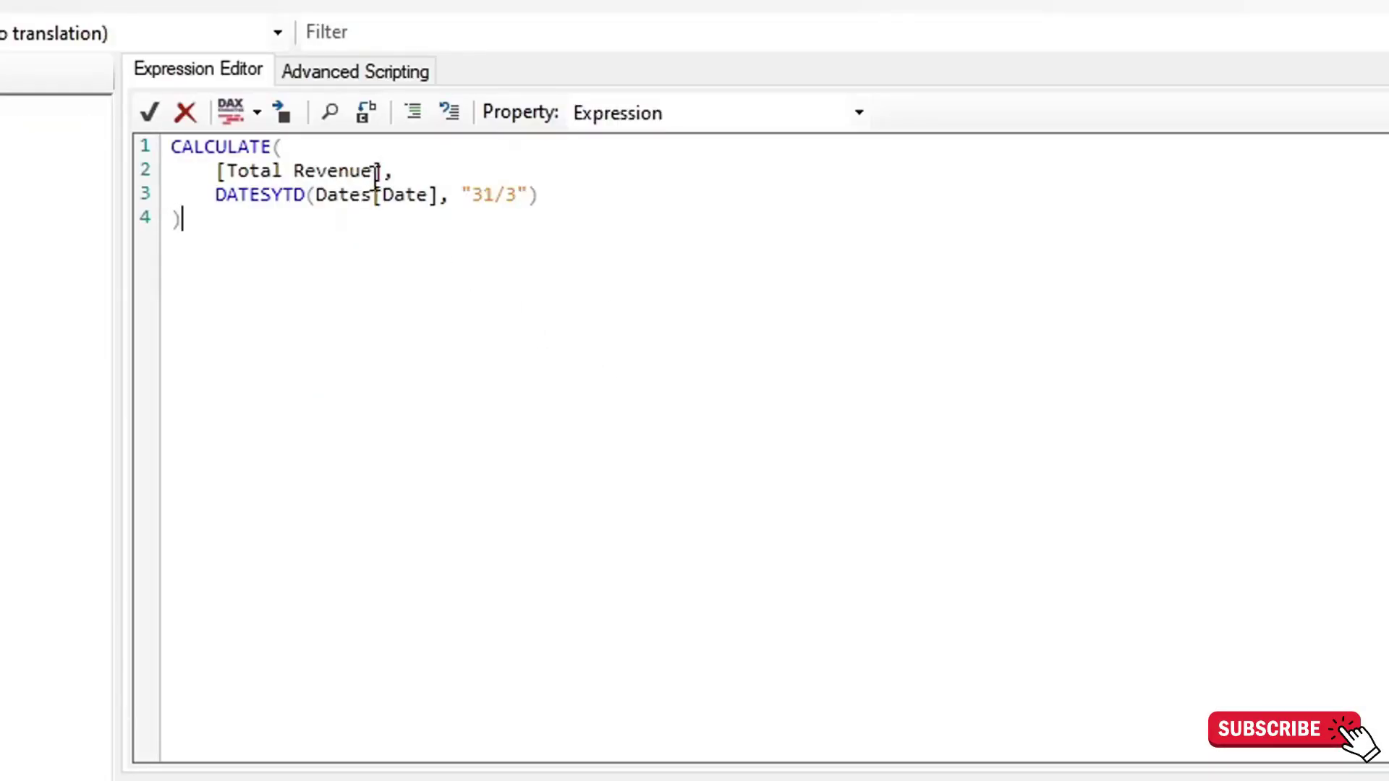
drag(381, 172, 216, 175)
text(SELECTEDMEA)
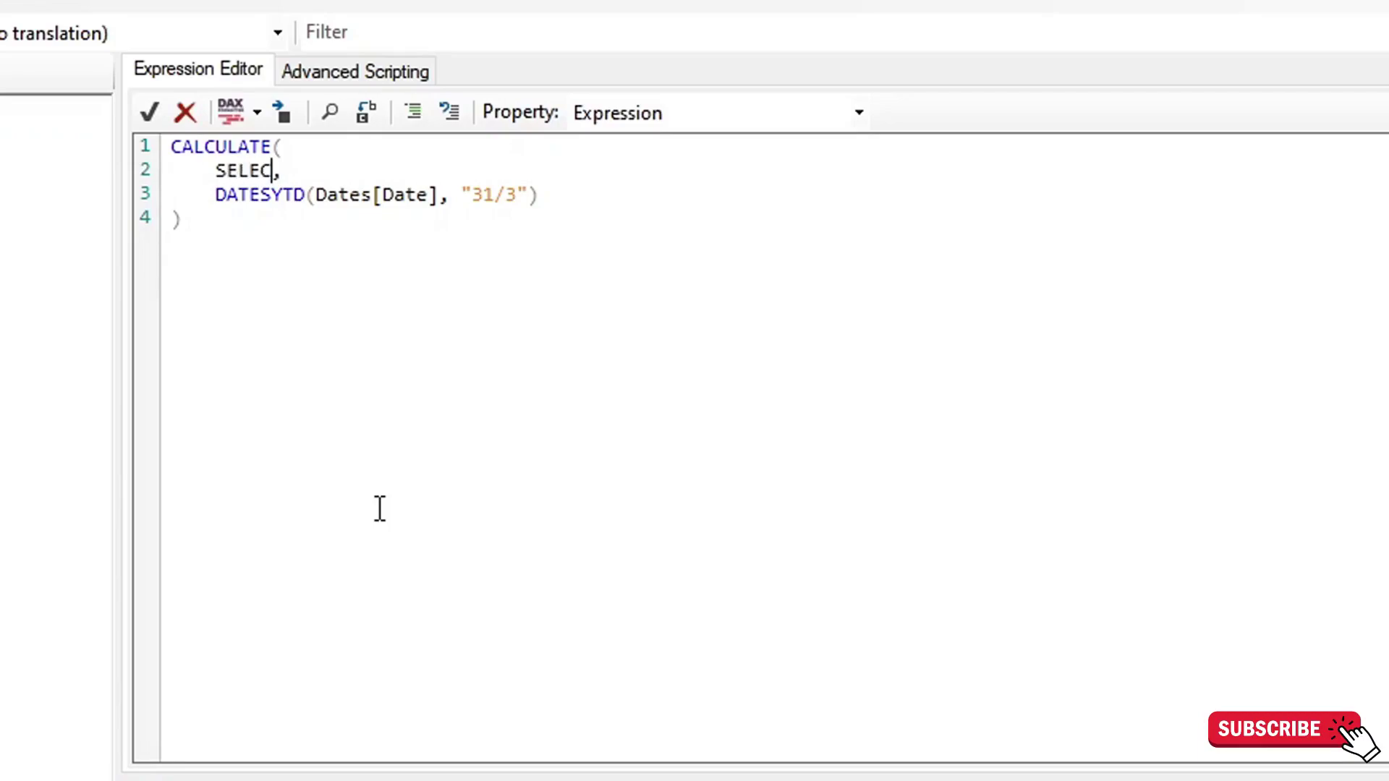
text(SSURE)
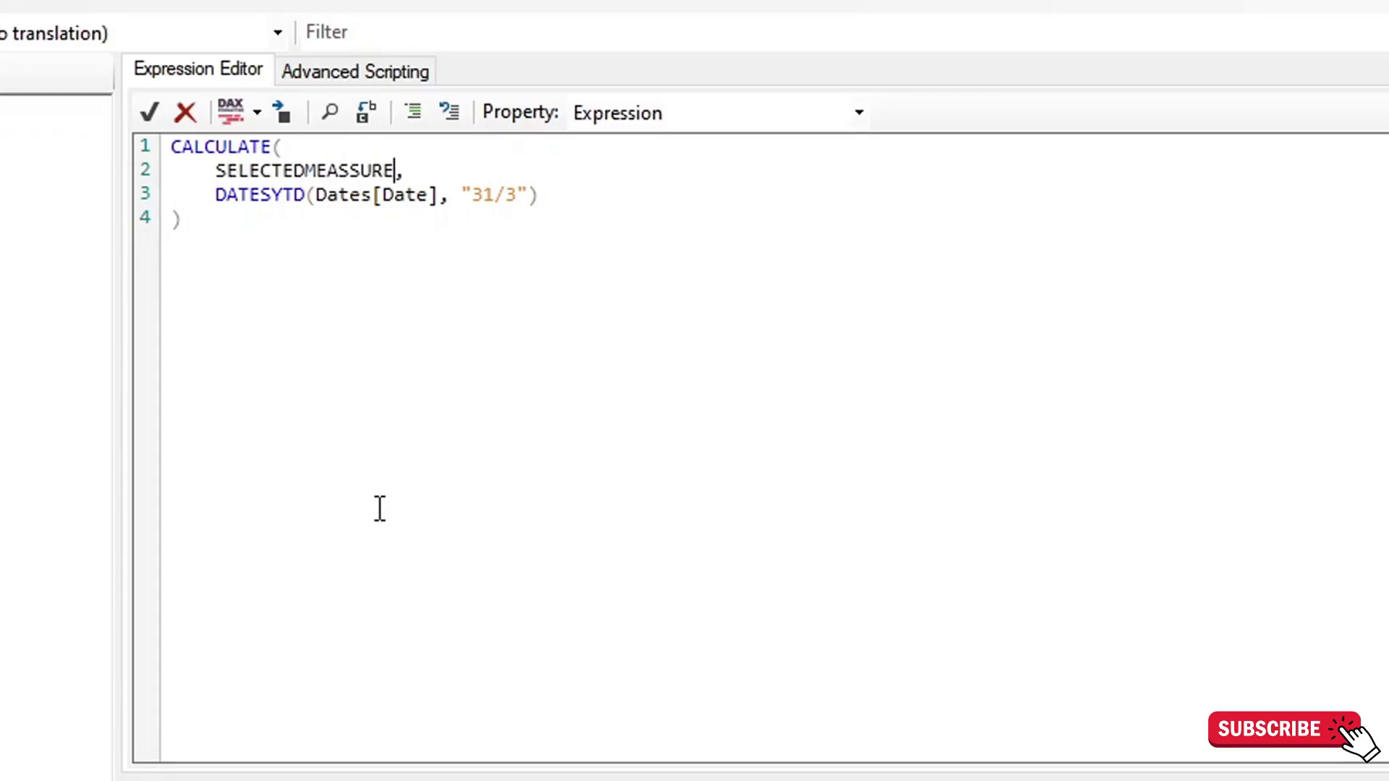
key(BackSpace)
key(BackSpace)
key(BackSpace)
key(BackSpace)
text(URE())
Accept the FYTD expression and reformat its DAX in Short line style.
click(149, 116)
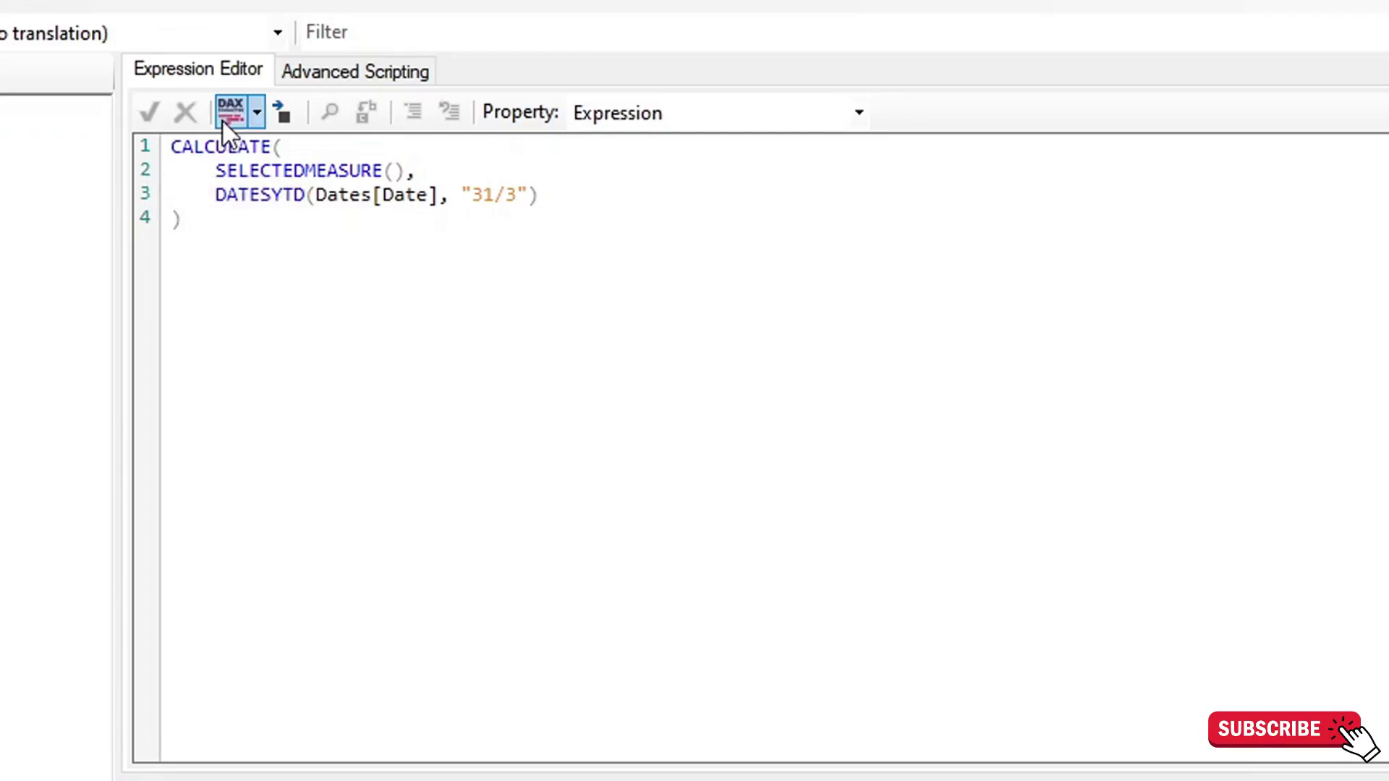
click(258, 112)
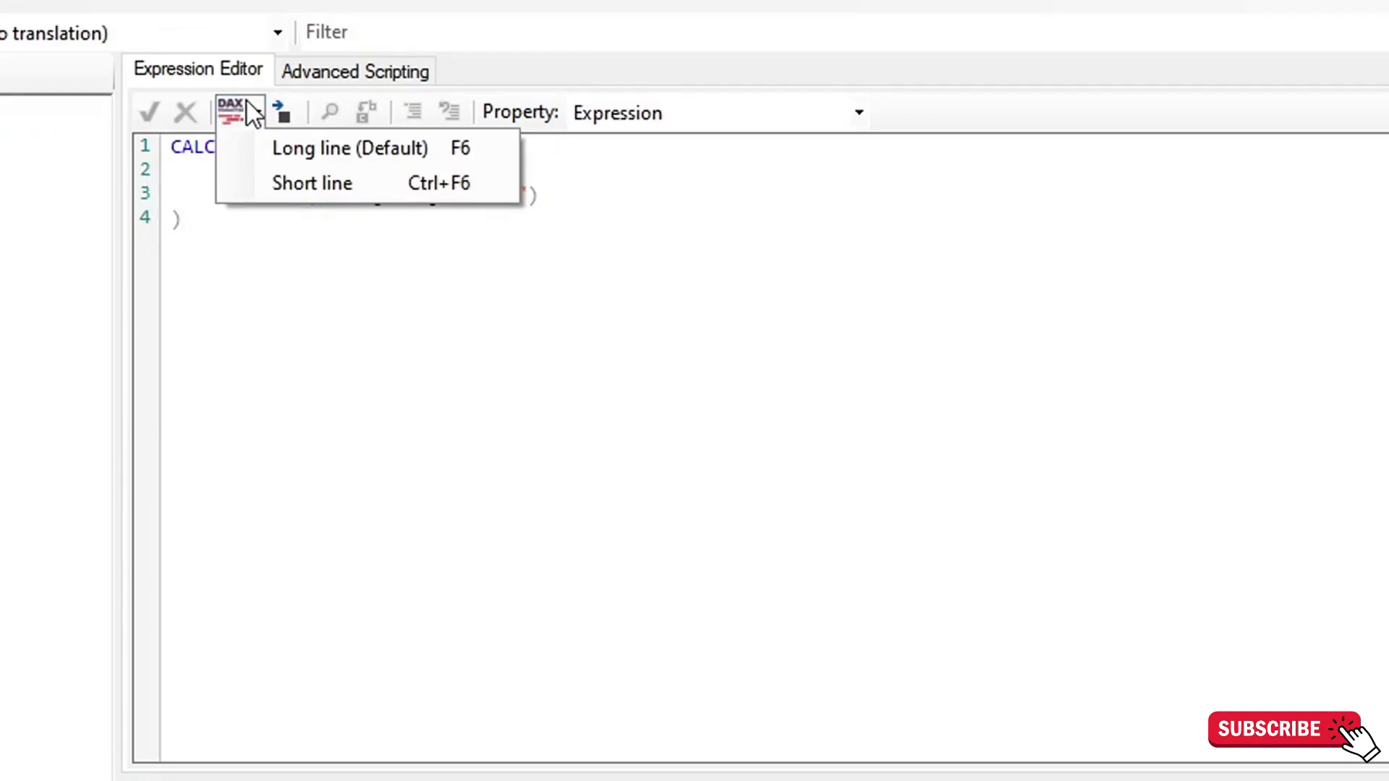
click(236, 110)
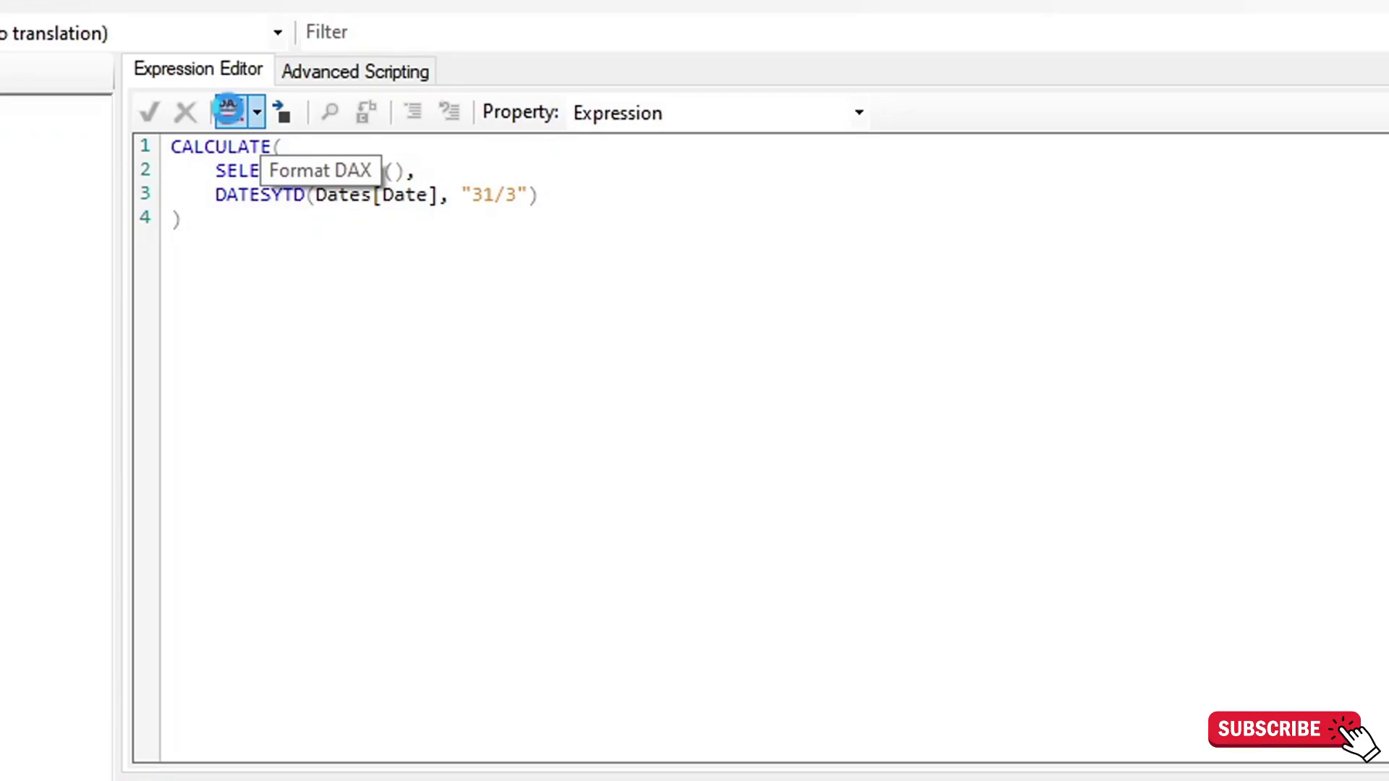
click(238, 110)
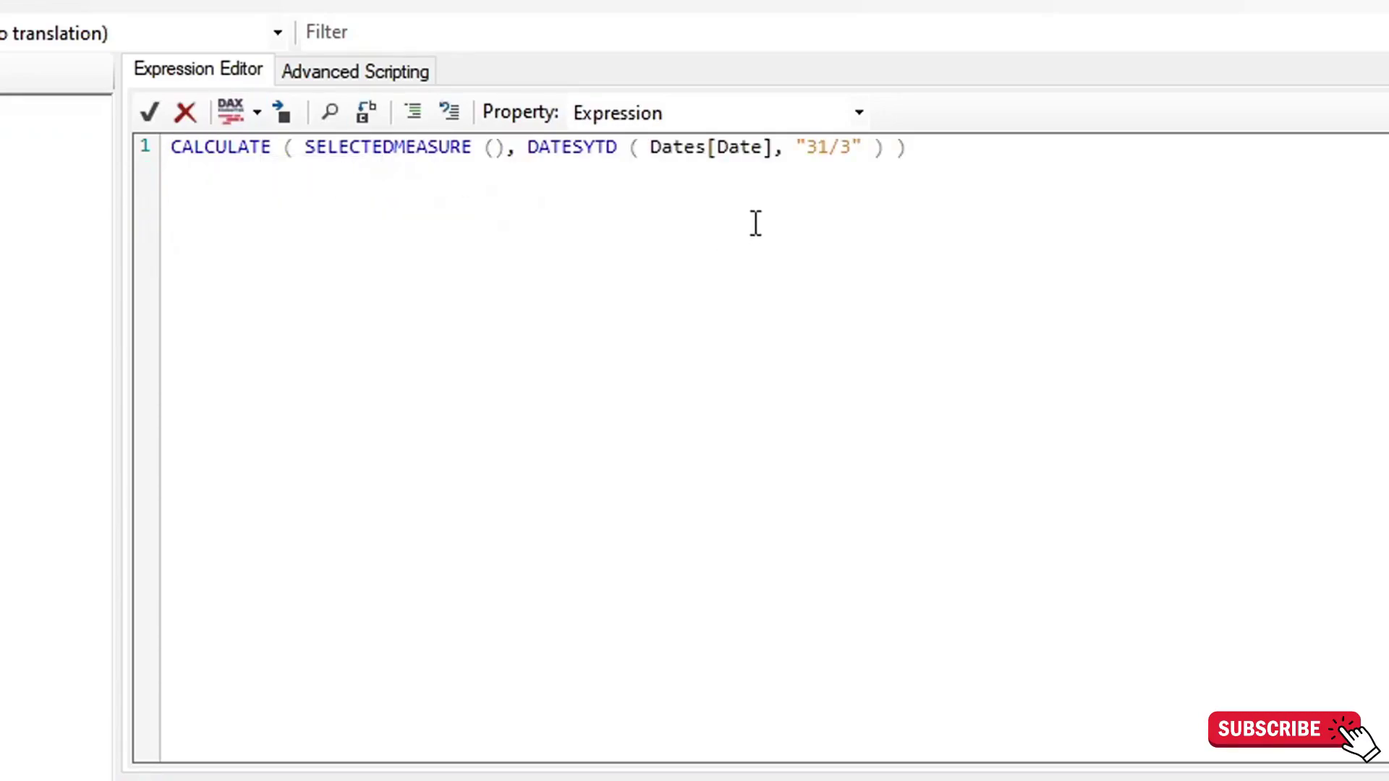
click(257, 113)
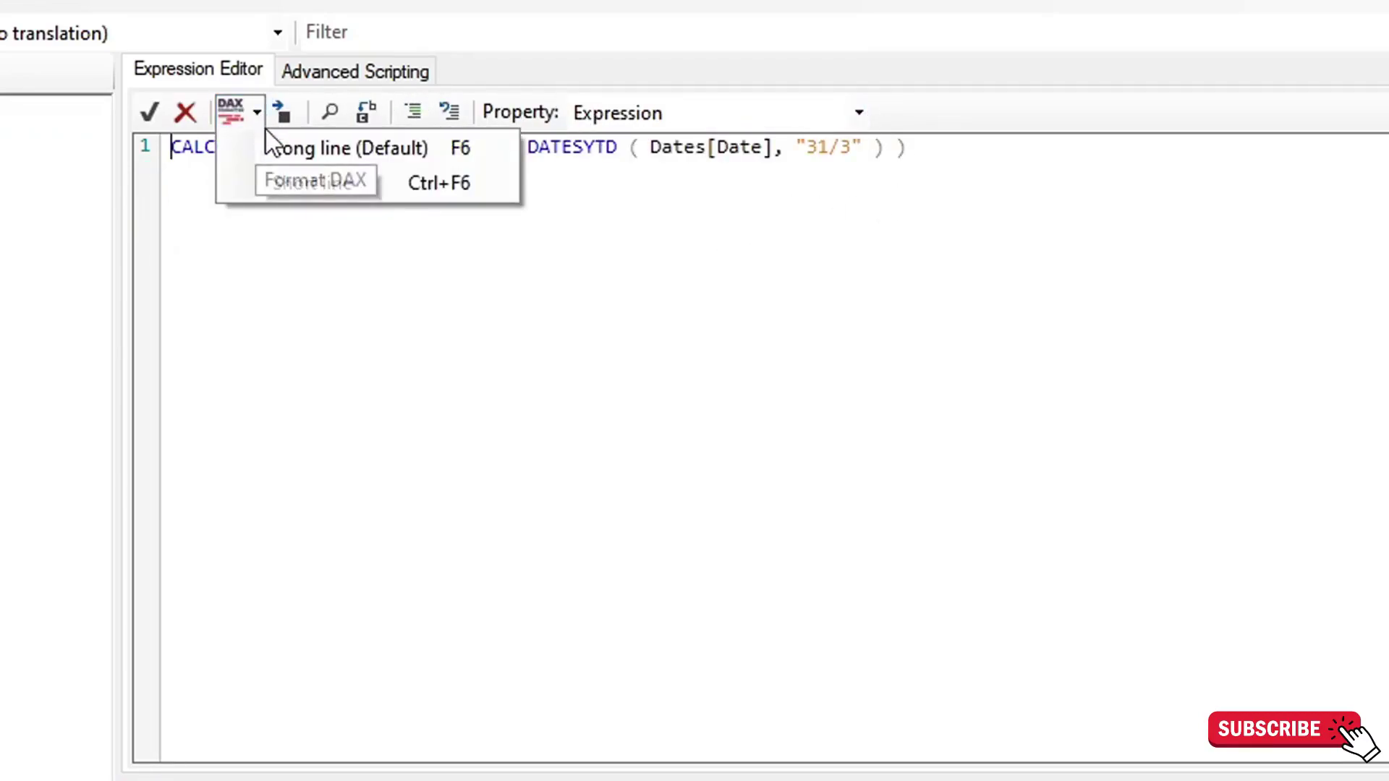
click(293, 175)
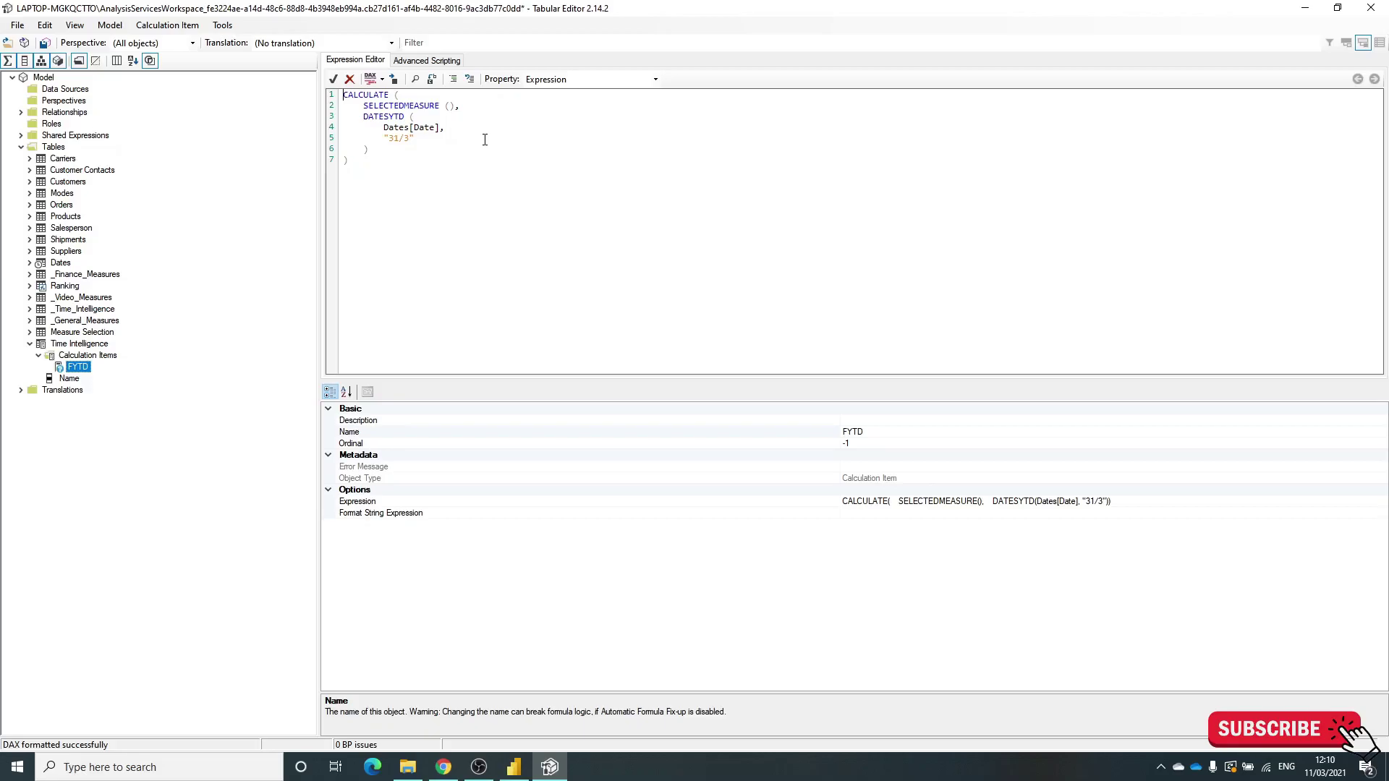
Set the FYTD item's Format String Expression to "£0".
click(928, 514)
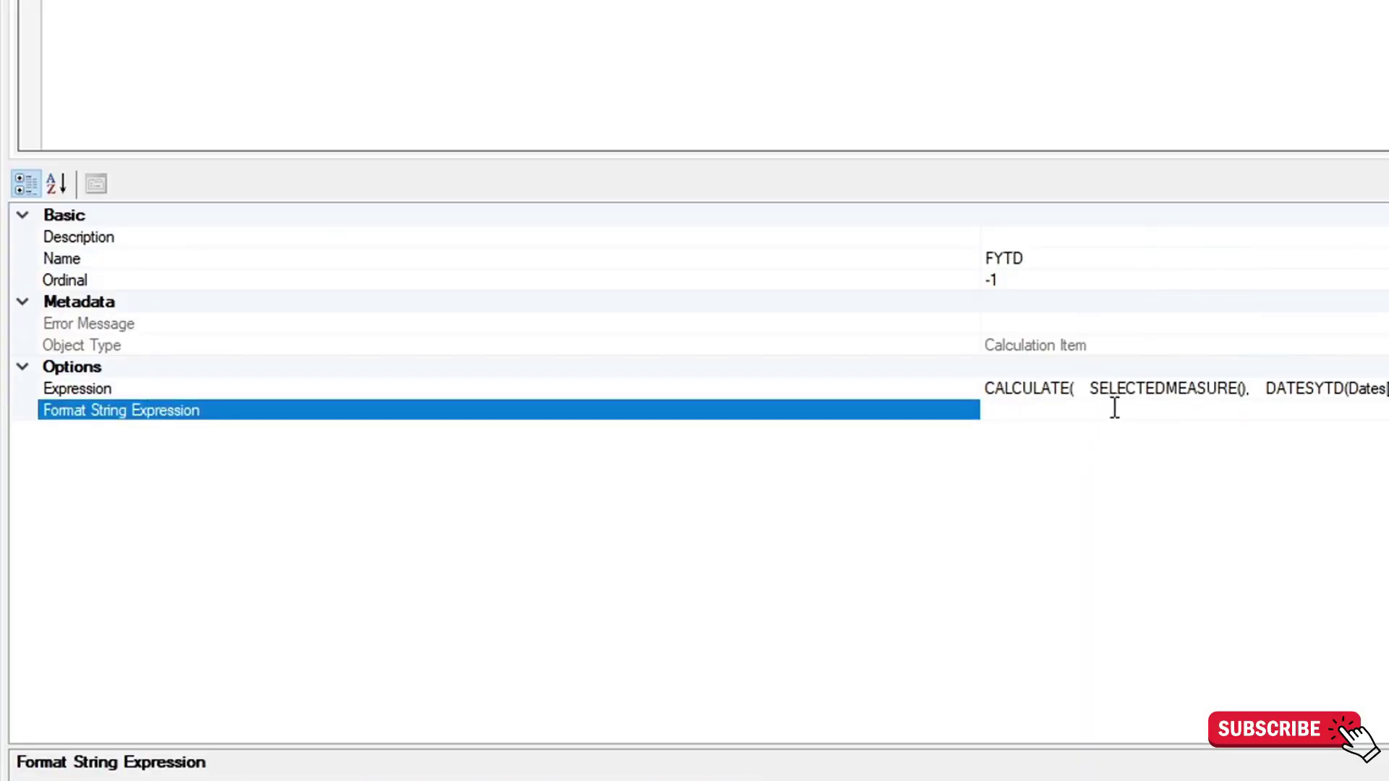
text("£)
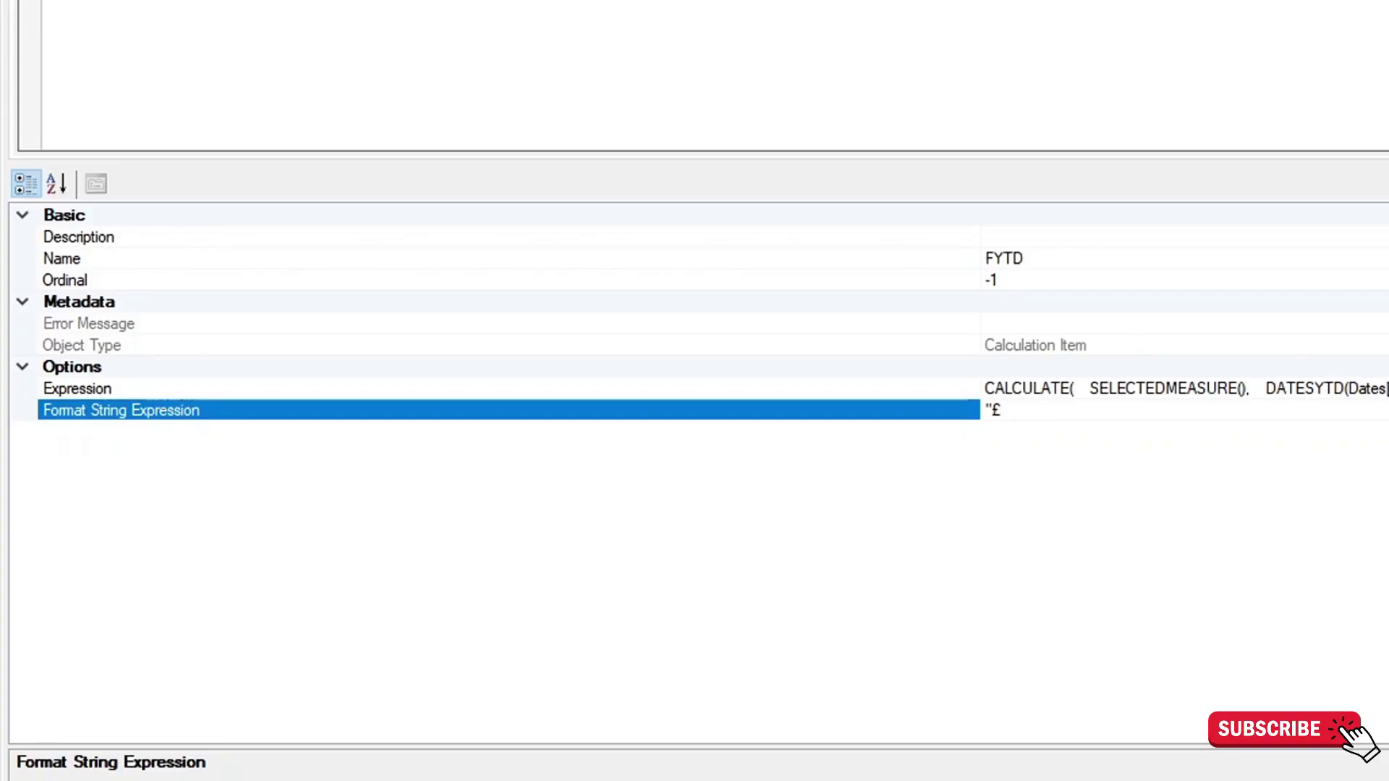
text(0")
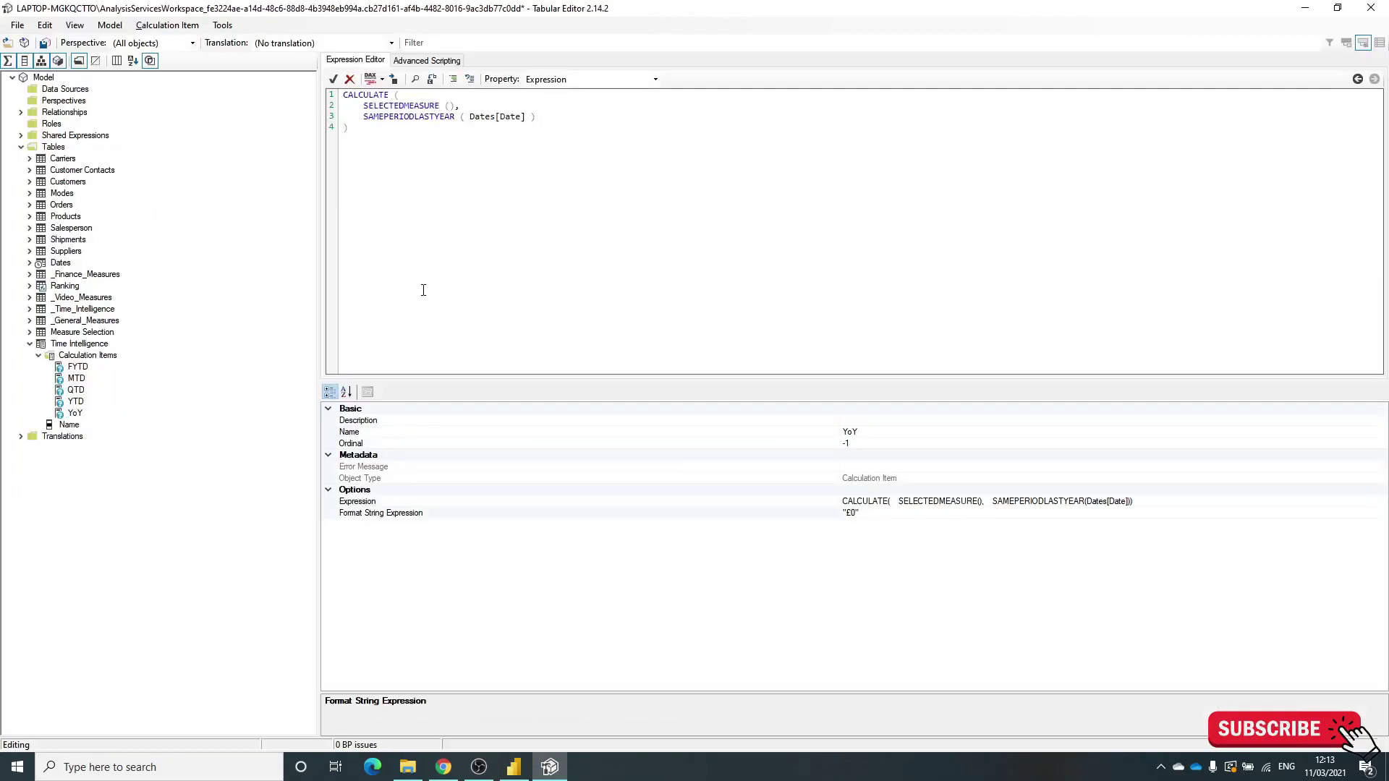
Review the FYTD, QTD, YTD and YoY calculation items and their SELECTEDMEASURE() expressions.
click(78, 367)
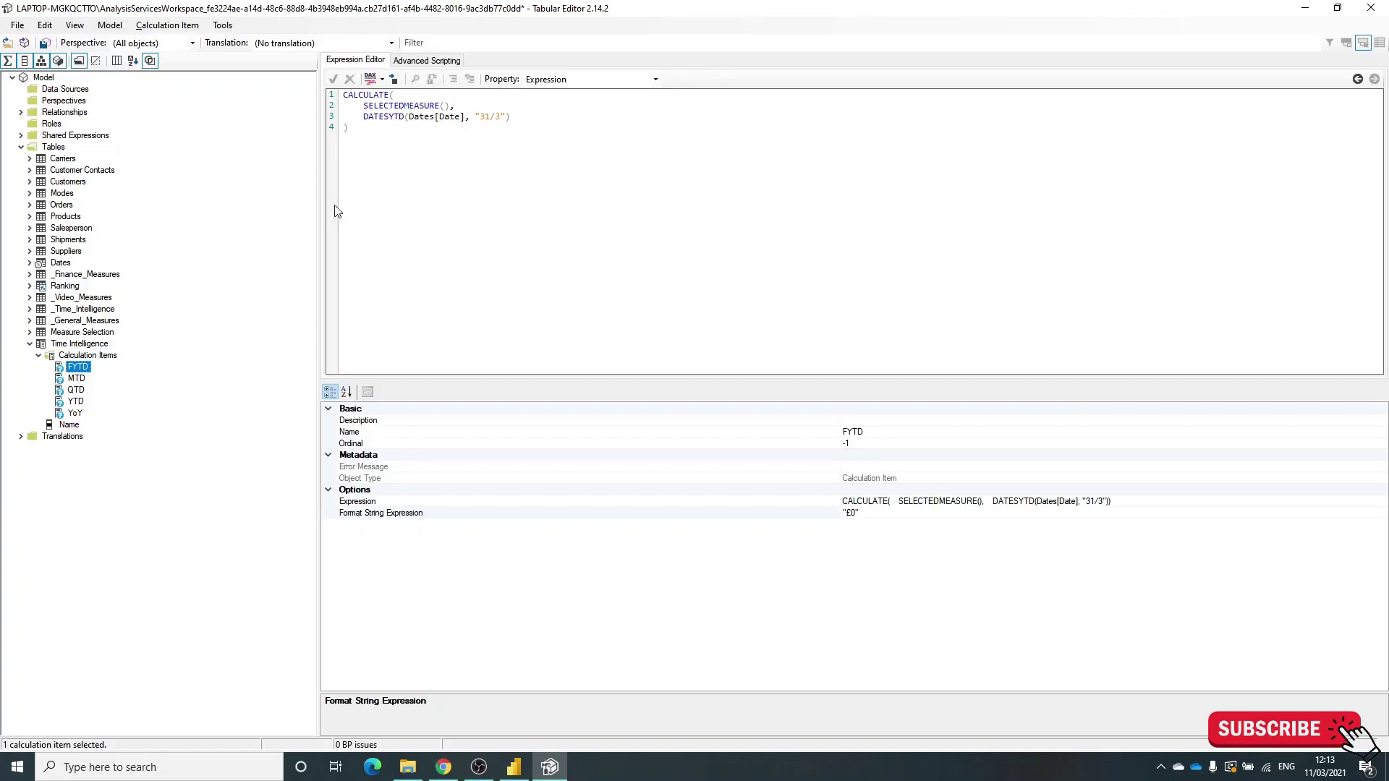
click(76, 390)
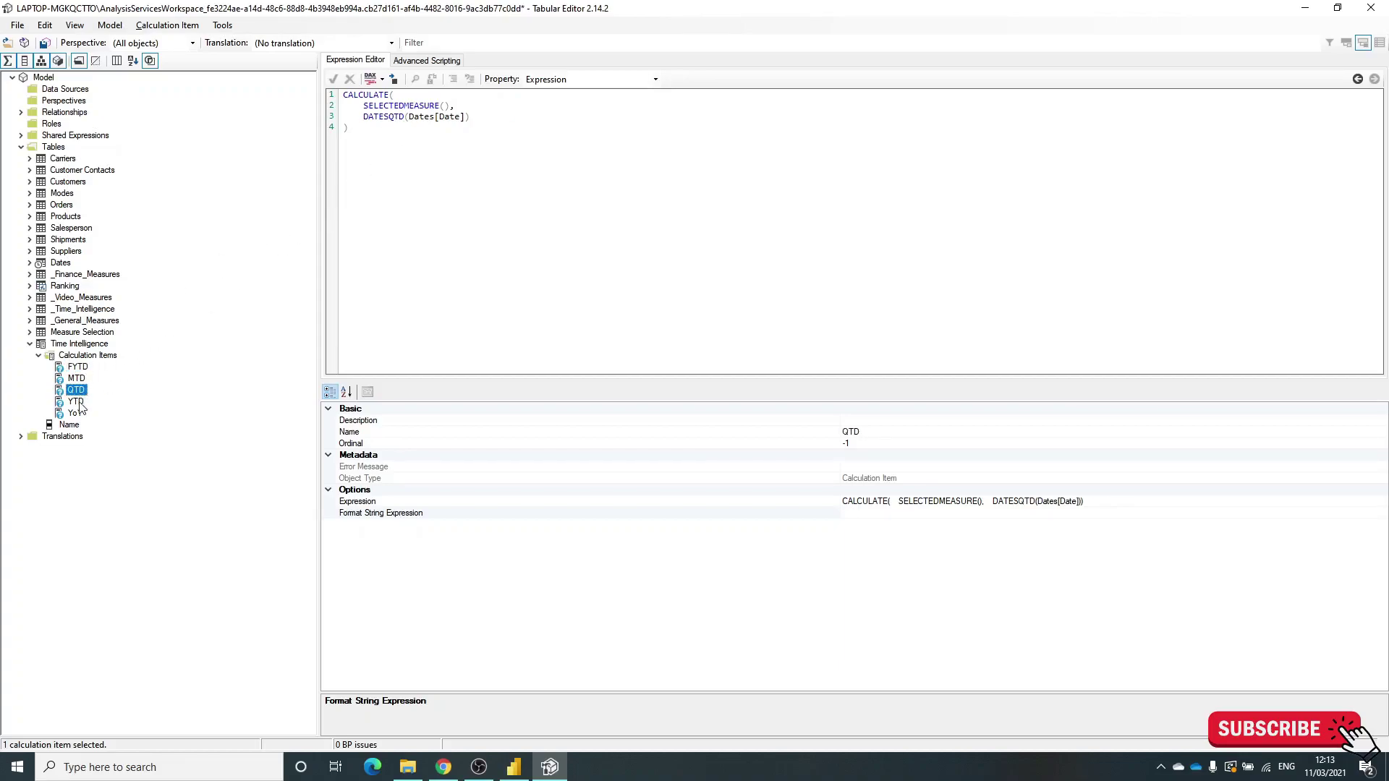
click(76, 403)
click(76, 414)
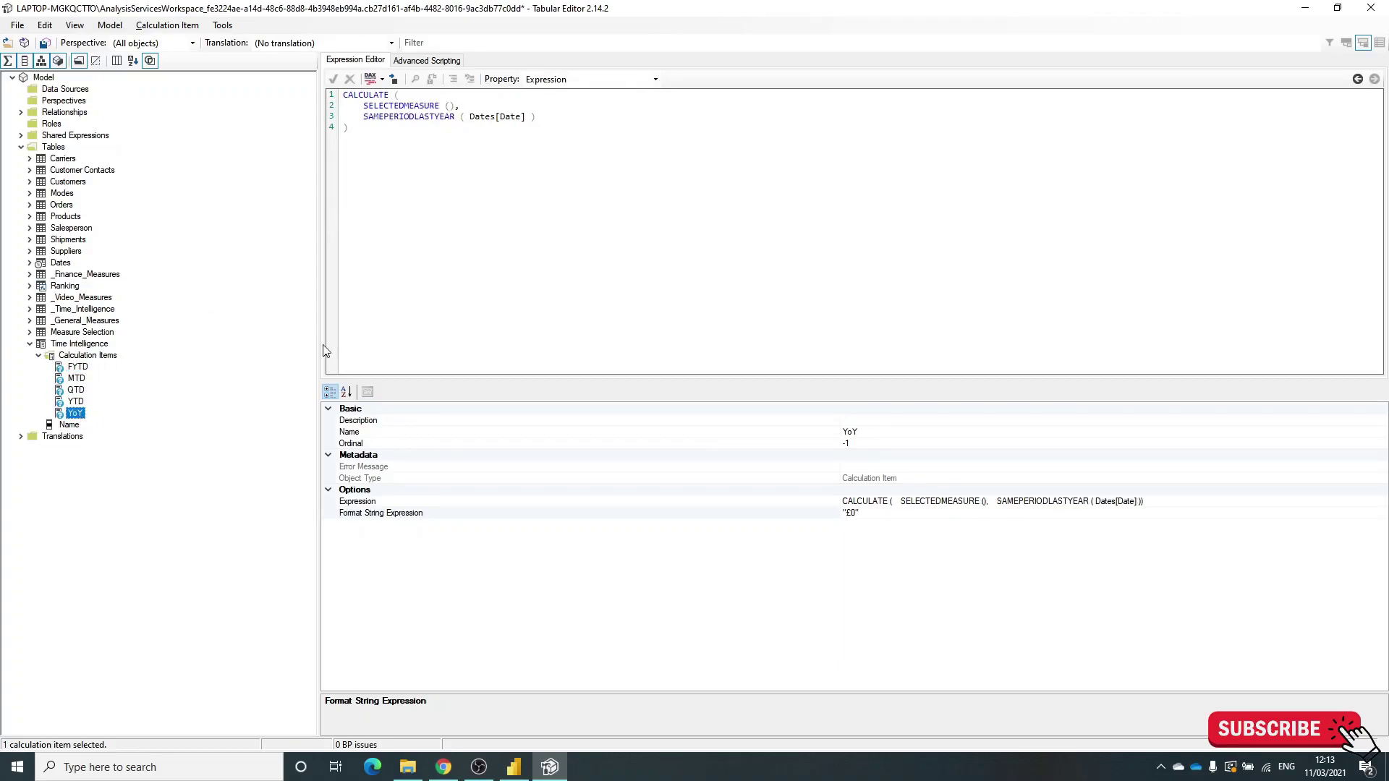
drag(363, 105, 460, 107)
click(472, 150)
Save the calculation group changes to the connected Power BI model via File > Save.
click(18, 24)
click(17, 24)
click(16, 28)
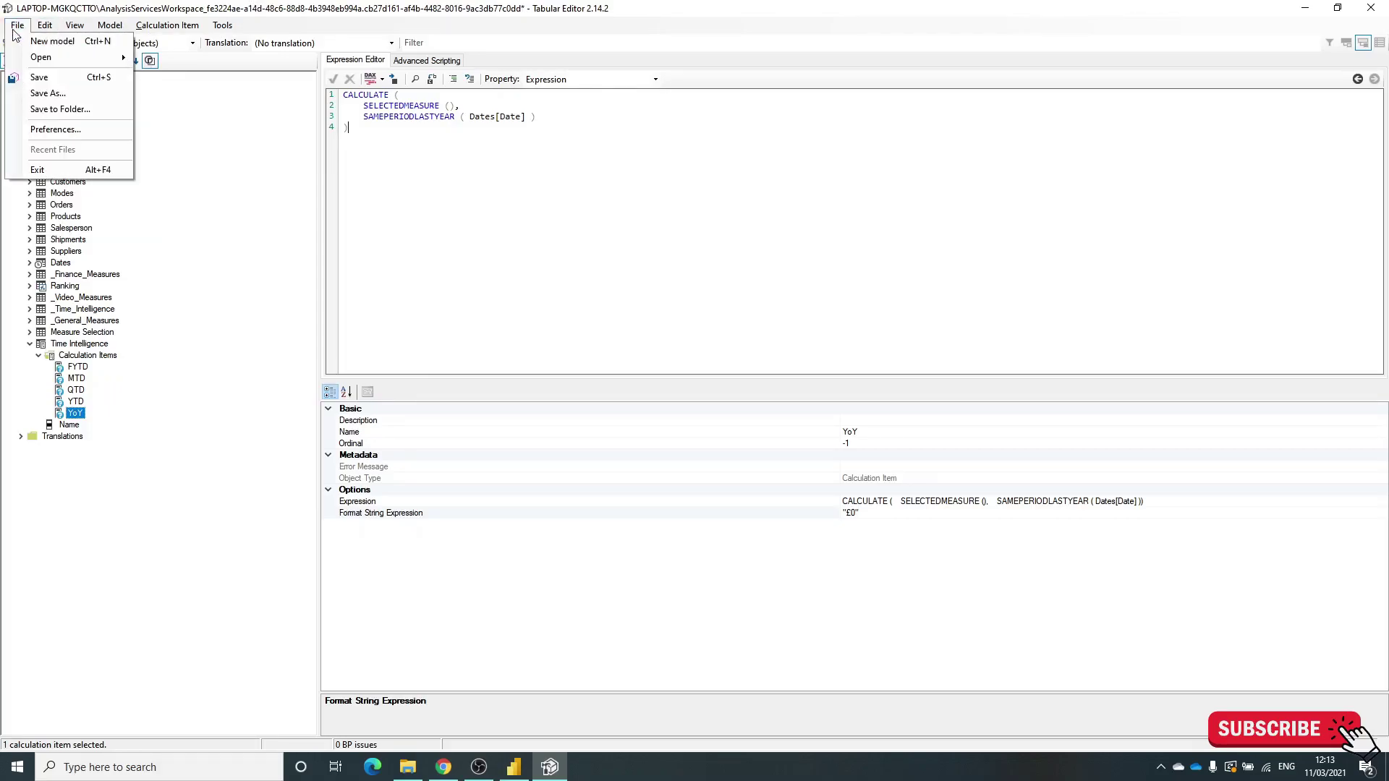
click(39, 77)
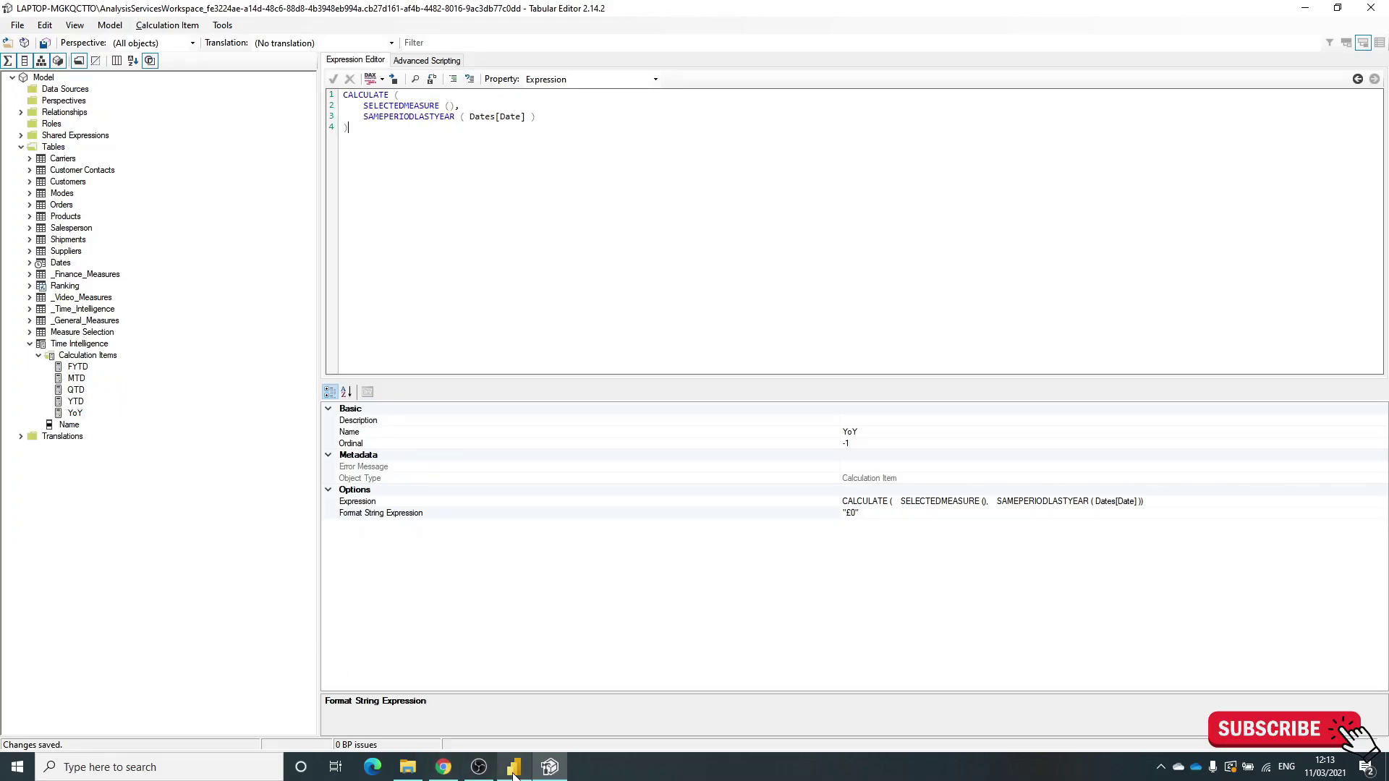
Refresh the calculation groups in Power BI Desktop and check the new Time Intelligence table.
click(514, 769)
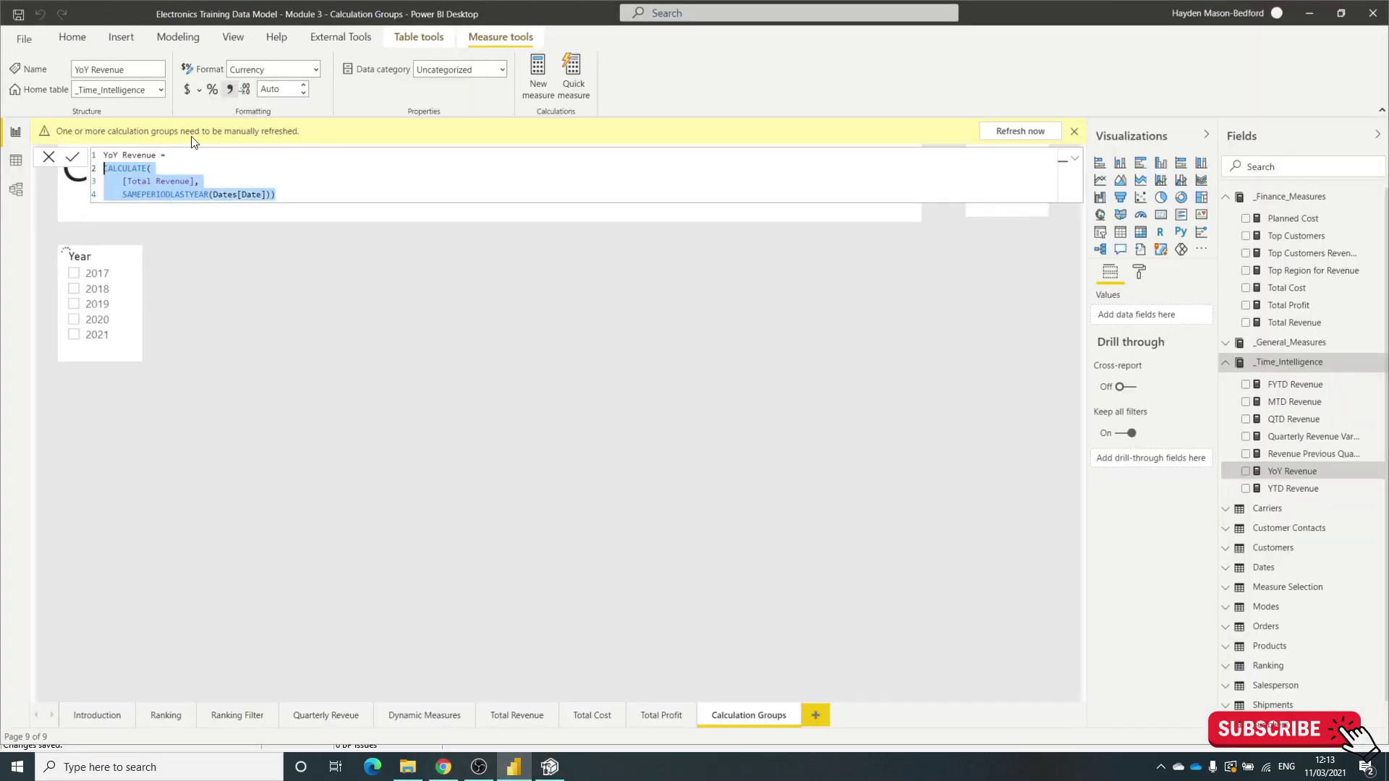
click(1005, 133)
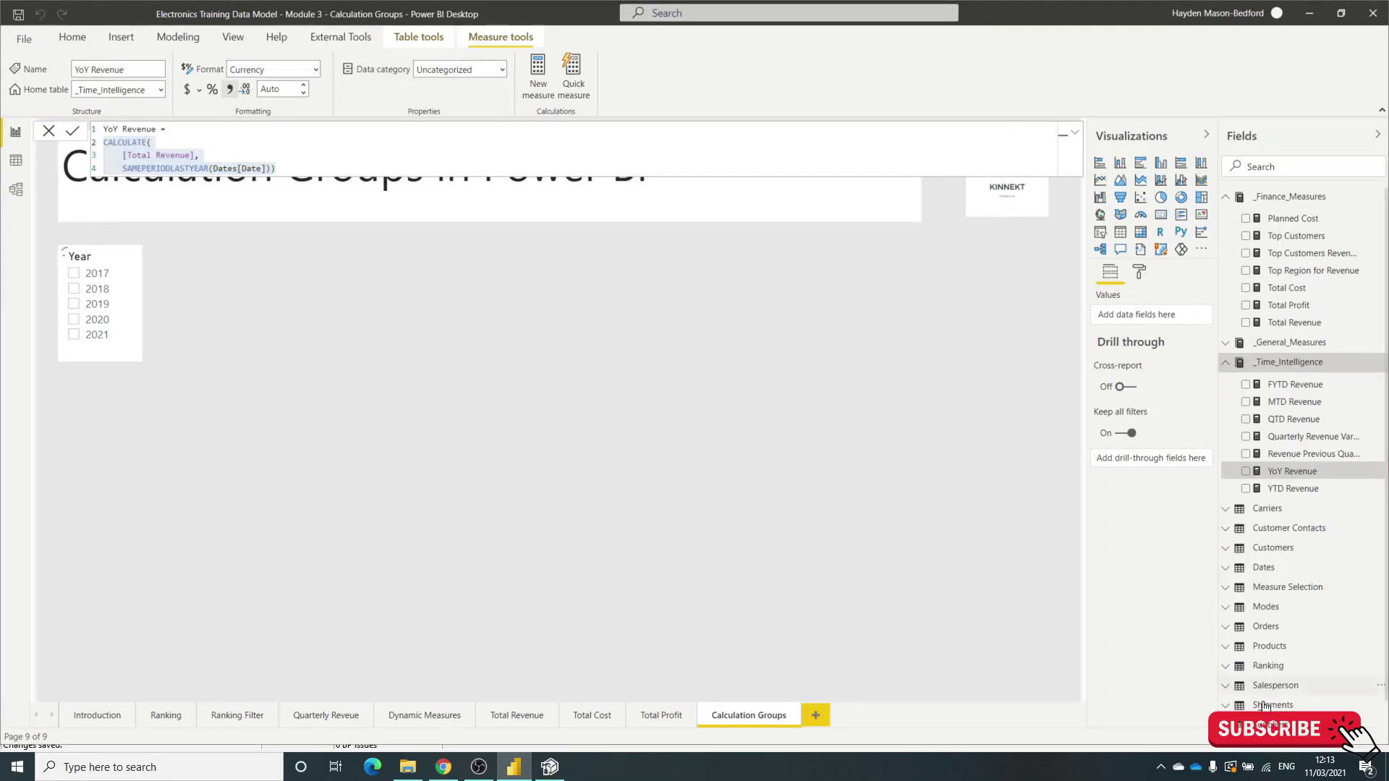
scroll(1273, 694, down, 1)
scroll(1273, 706, down, 1)
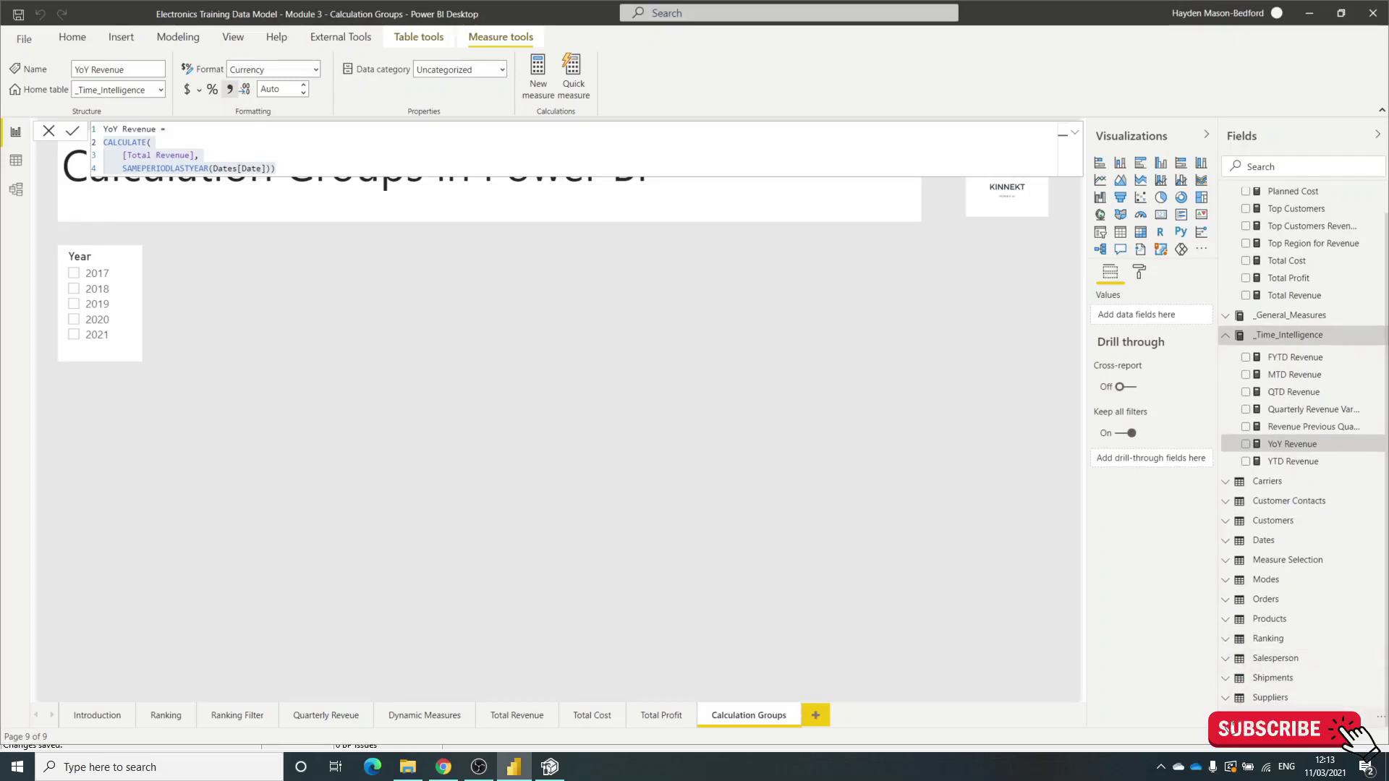
click(1286, 715)
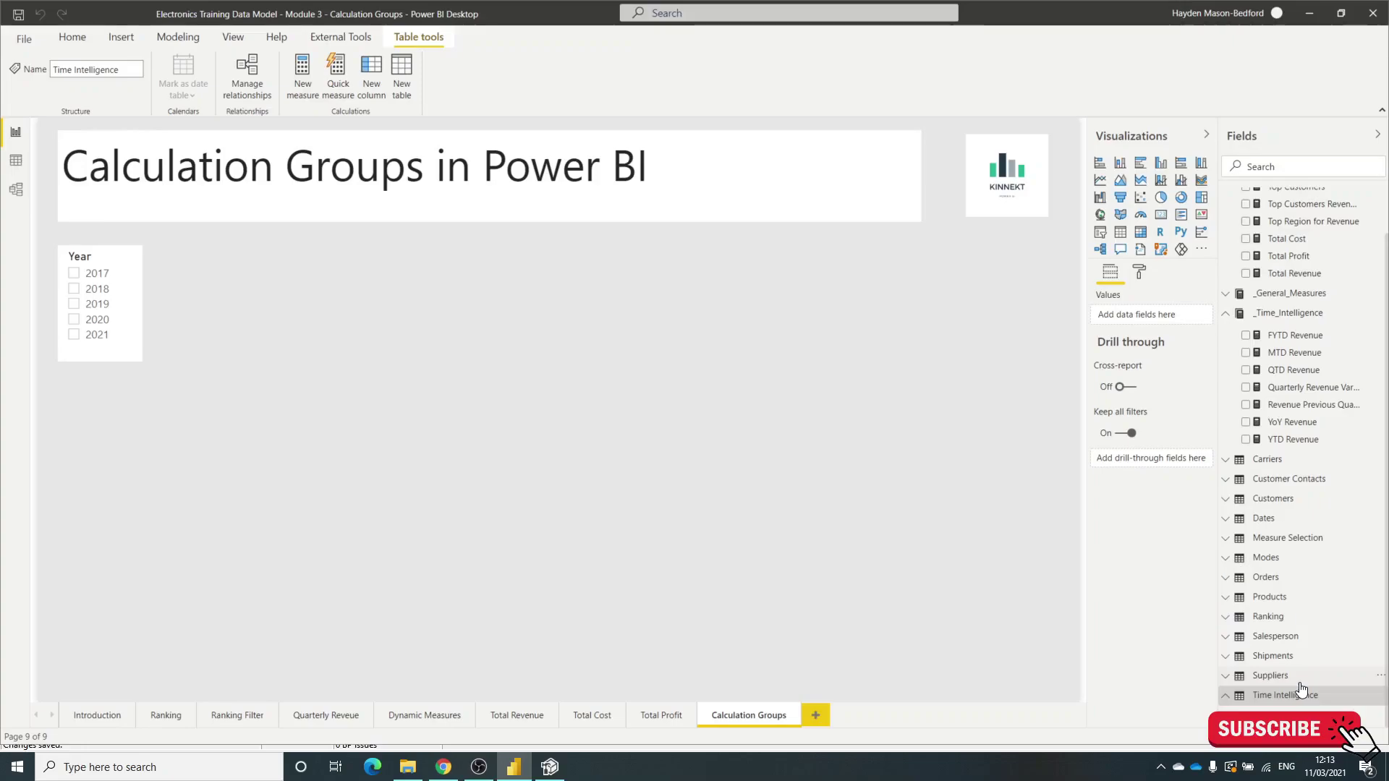
click(572, 326)
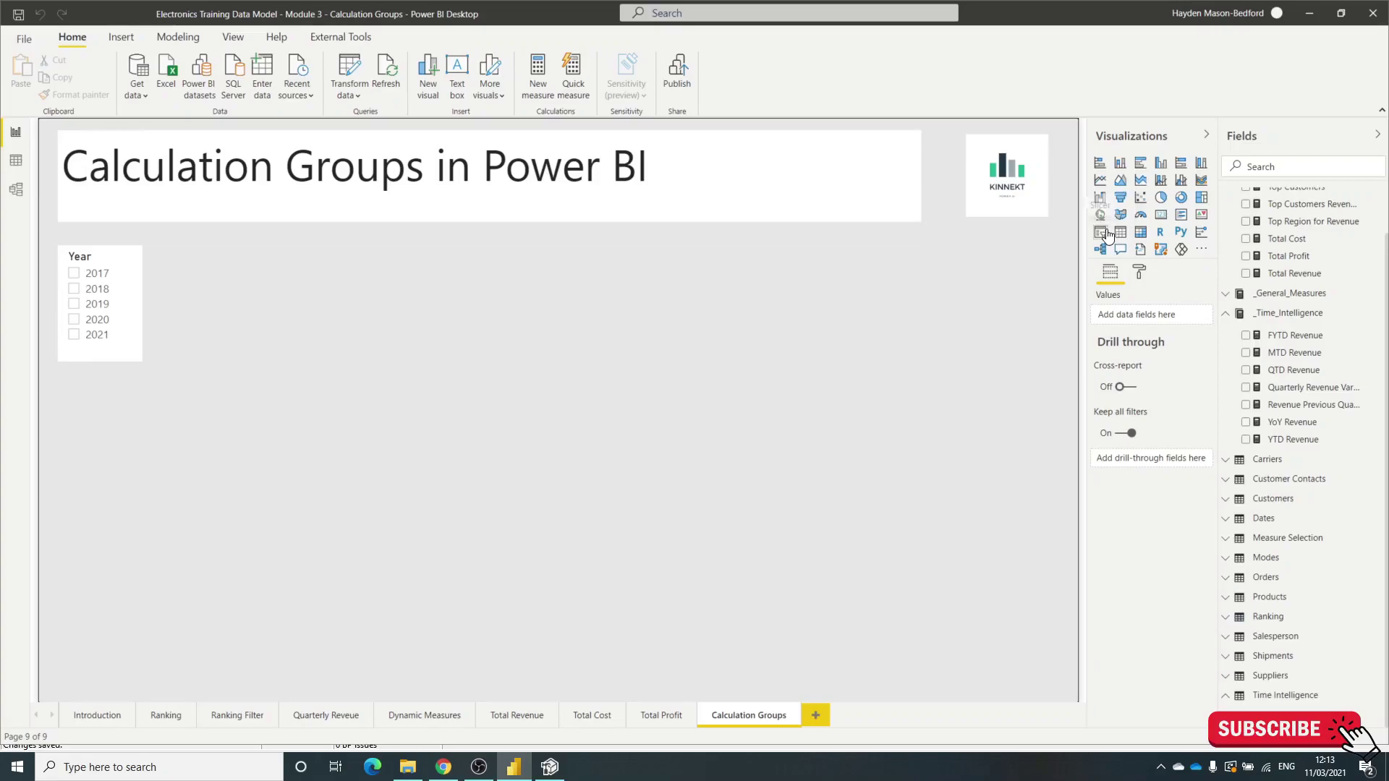
Insert a matrix visual, move it beside the Year slicer and enlarge it.
click(1140, 232)
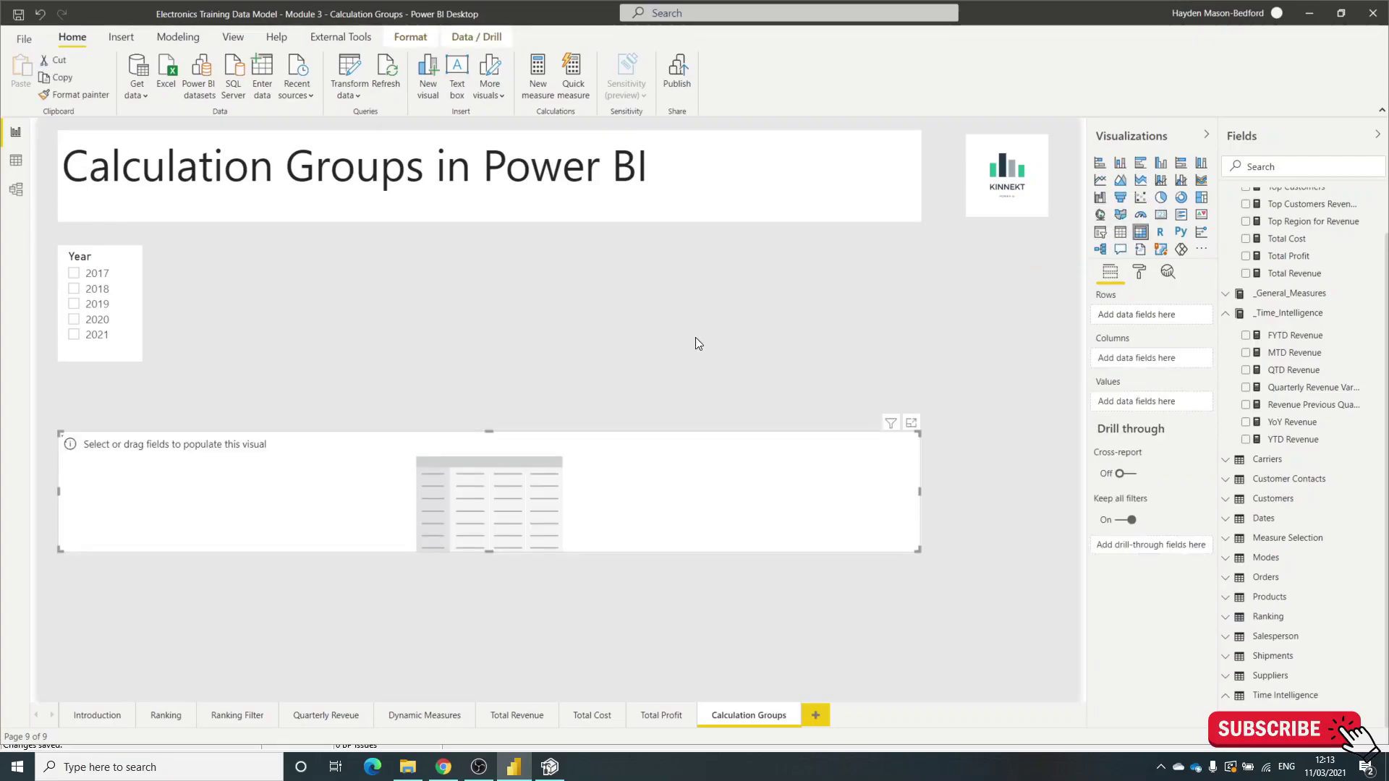
drag(697, 458, 836, 283)
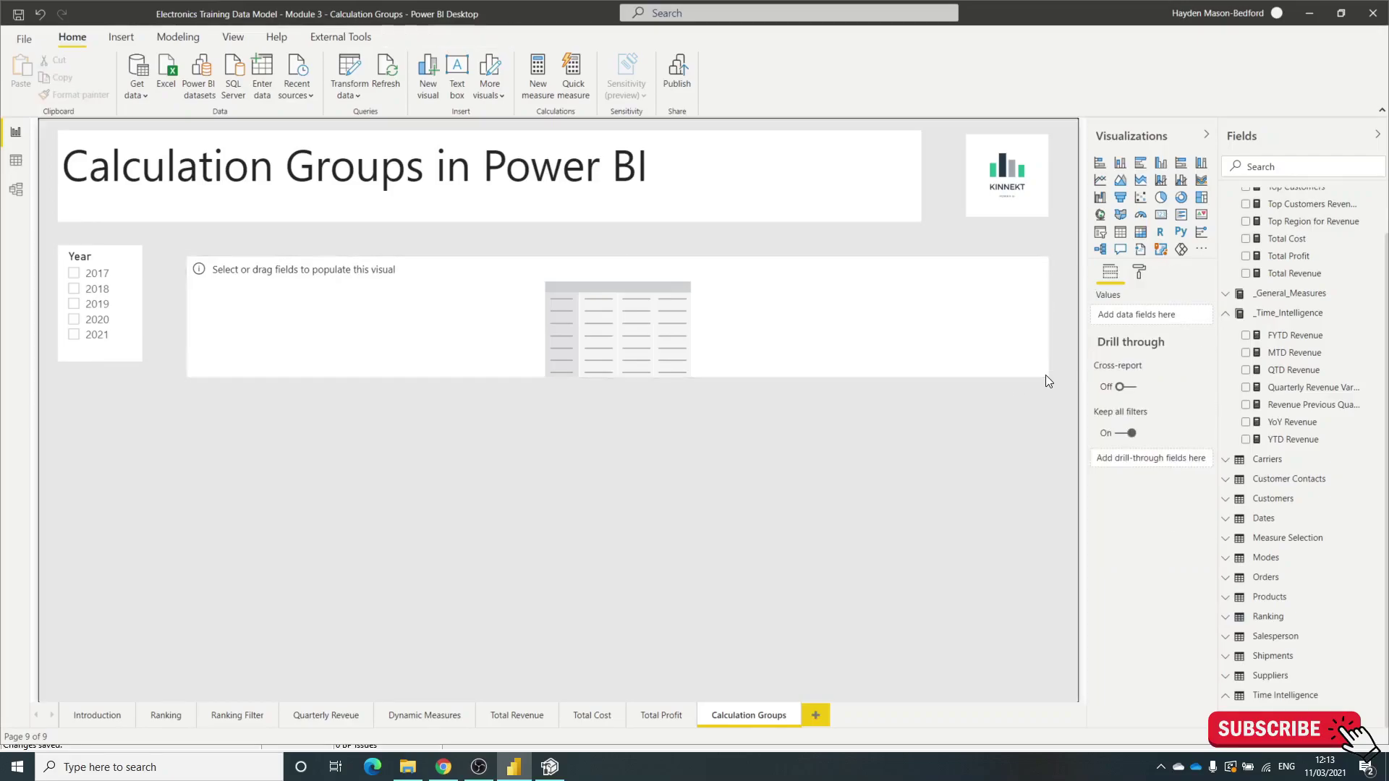
drag(1047, 377, 1042, 454)
drag(1022, 544, 1040, 654)
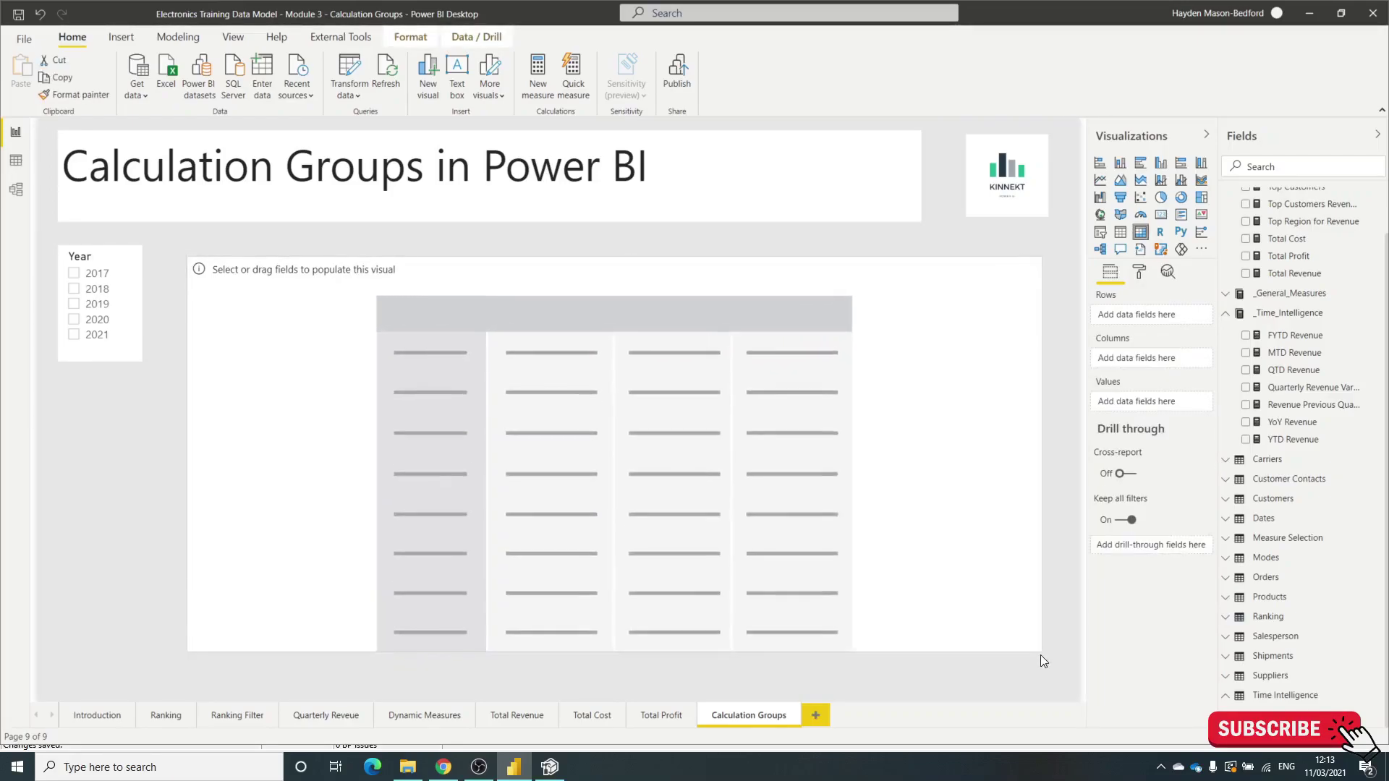
Add Dates Year and QuarterOfYear to the matrix rows.
scroll(1262, 329, up, 1)
scroll(1262, 329, up, 1)
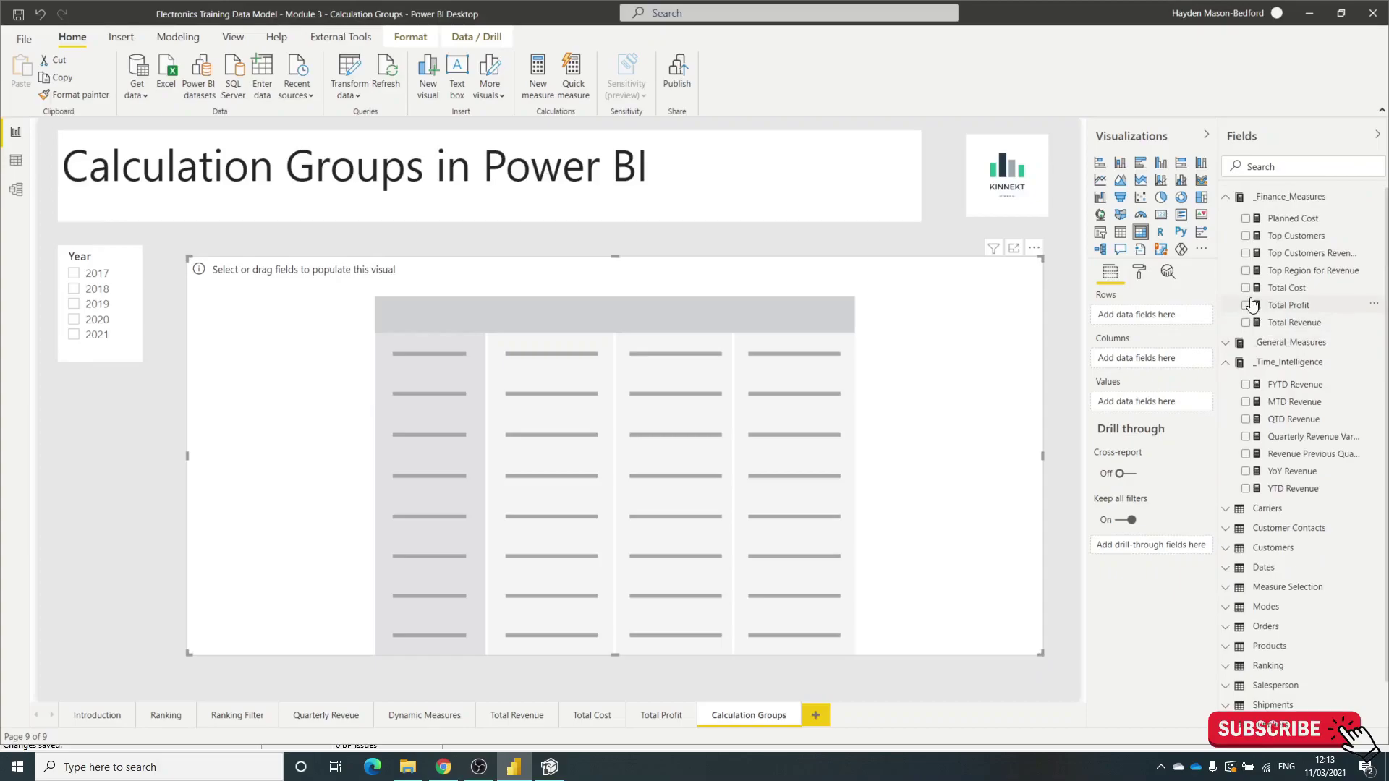
click(1256, 570)
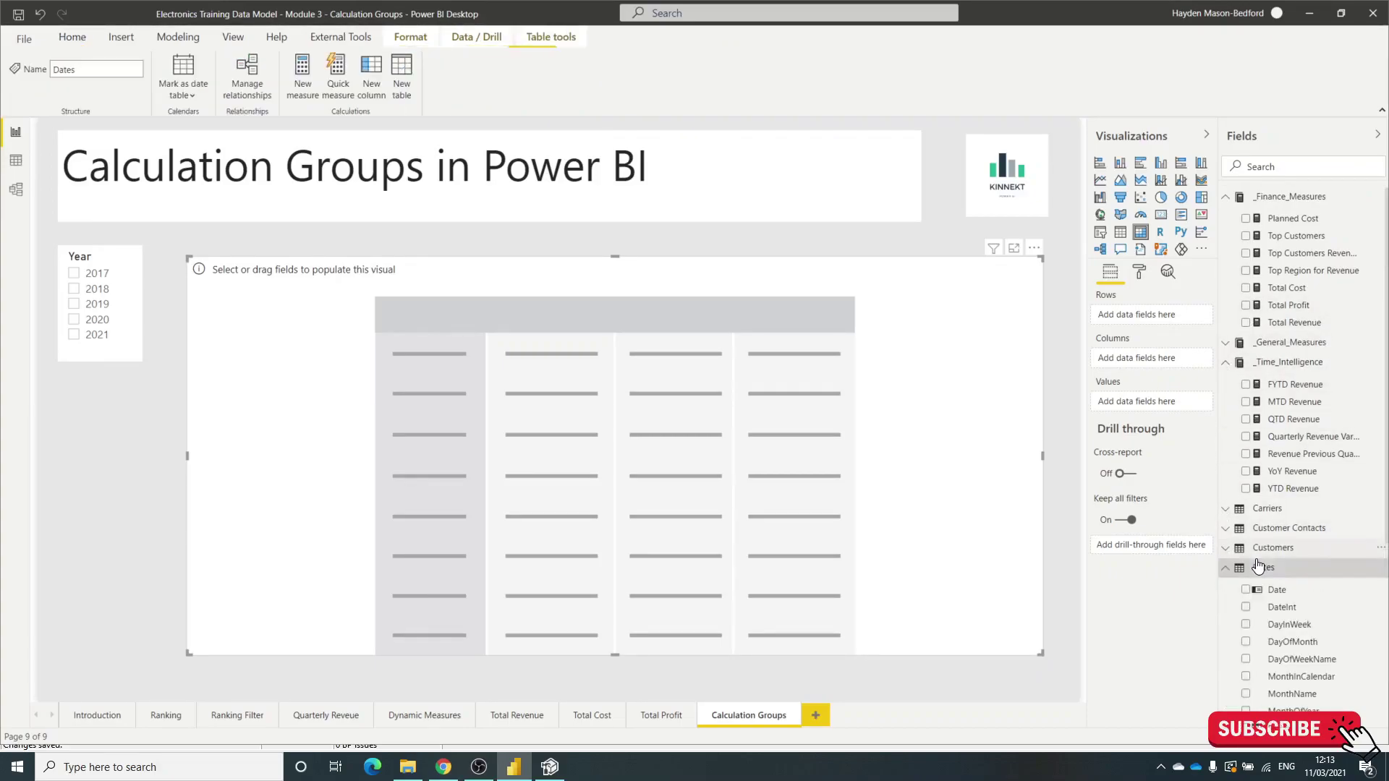
scroll(1262, 578, down, 5)
click(1247, 653)
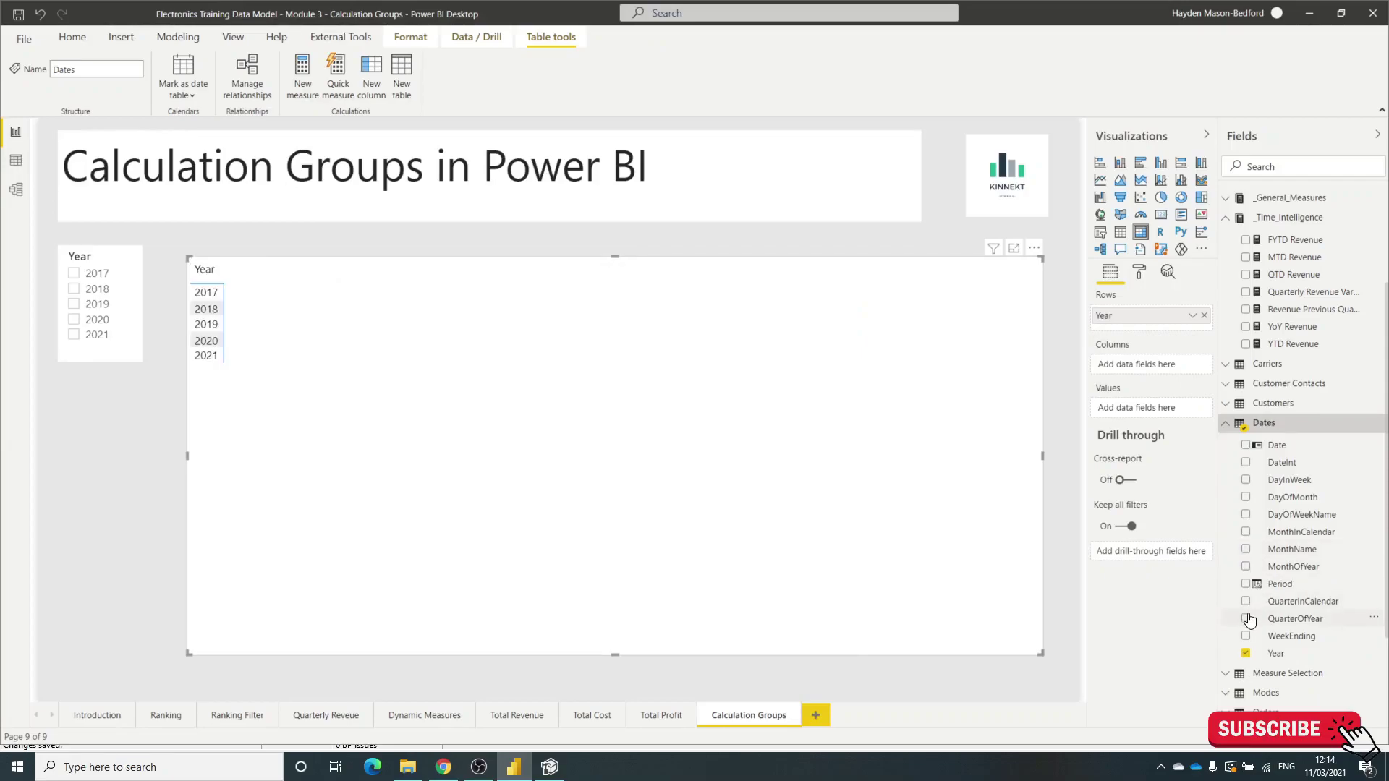
click(1238, 620)
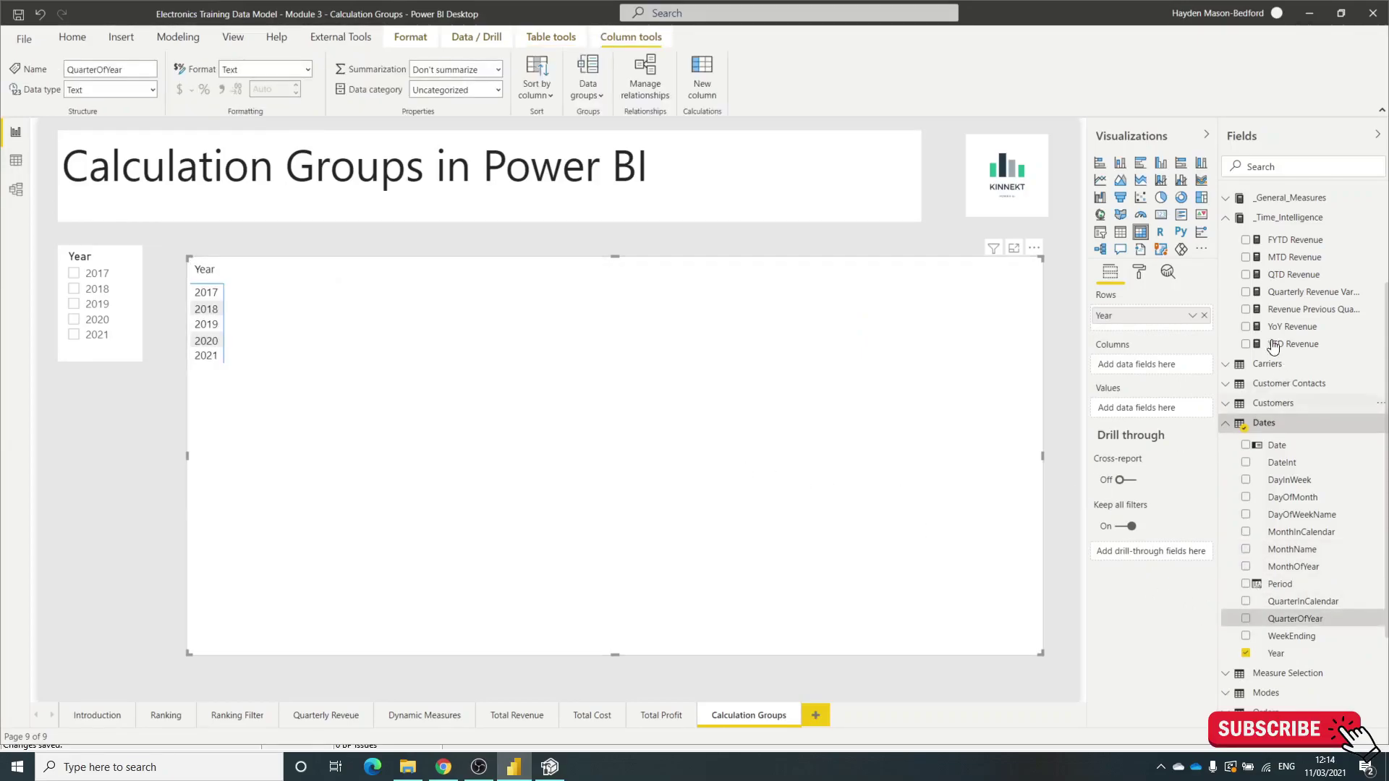
drag(1295, 619, 1147, 334)
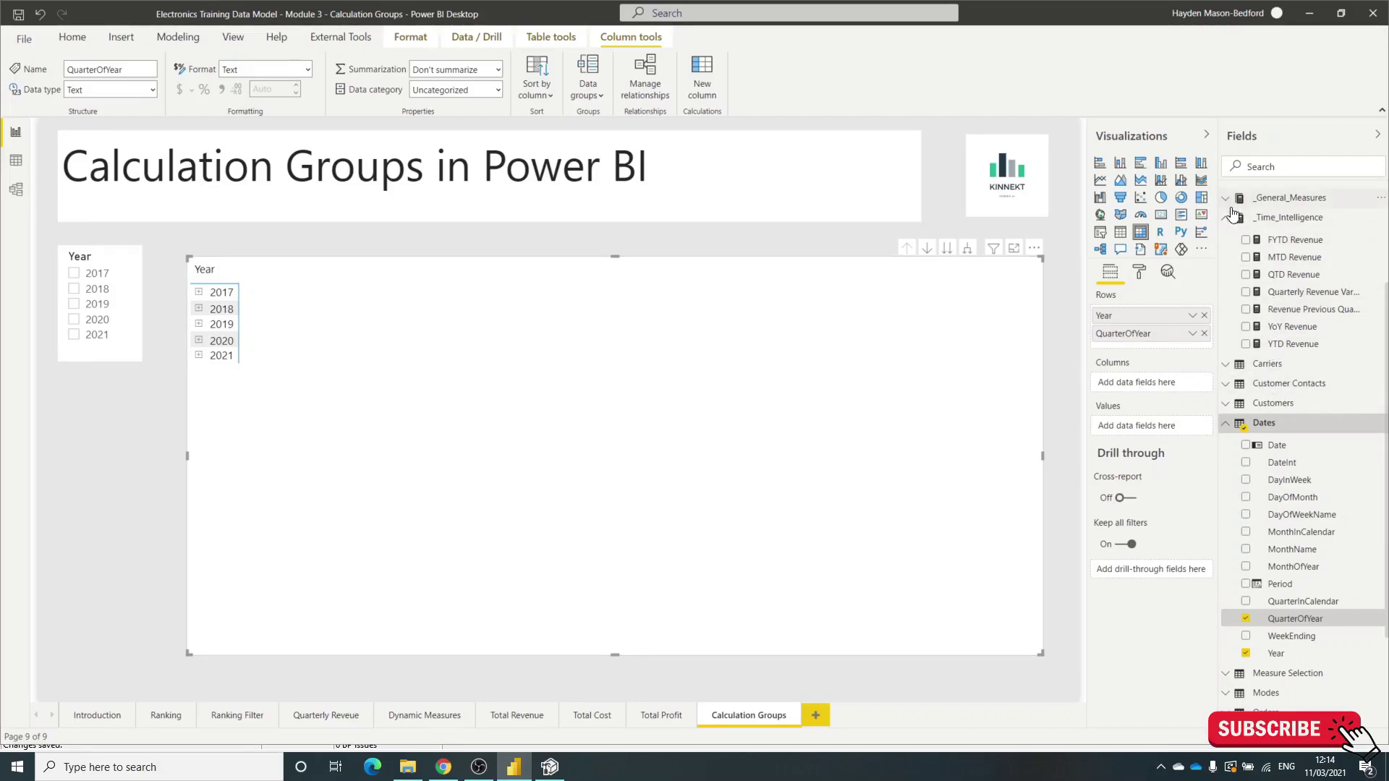
scroll(1233, 215, up, 2)
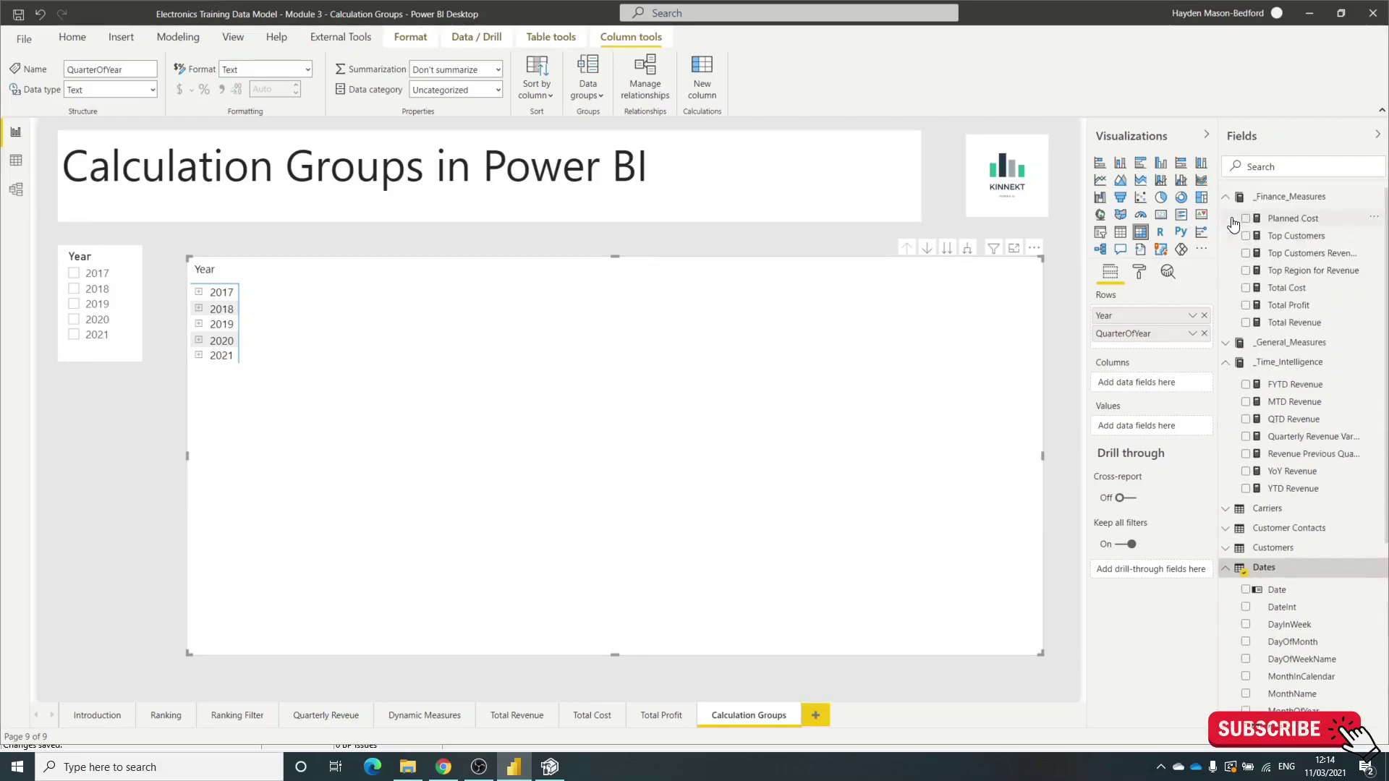
click(1246, 323)
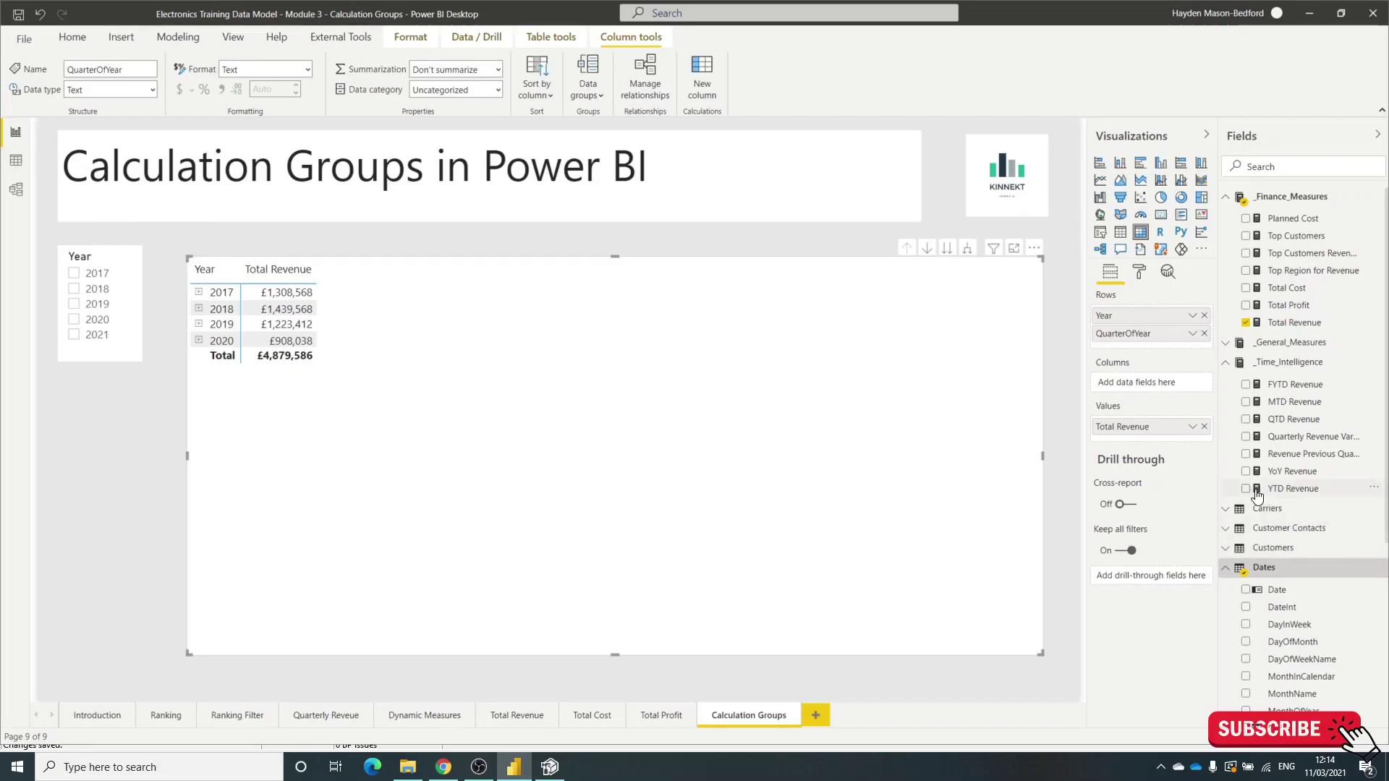
click(1246, 386)
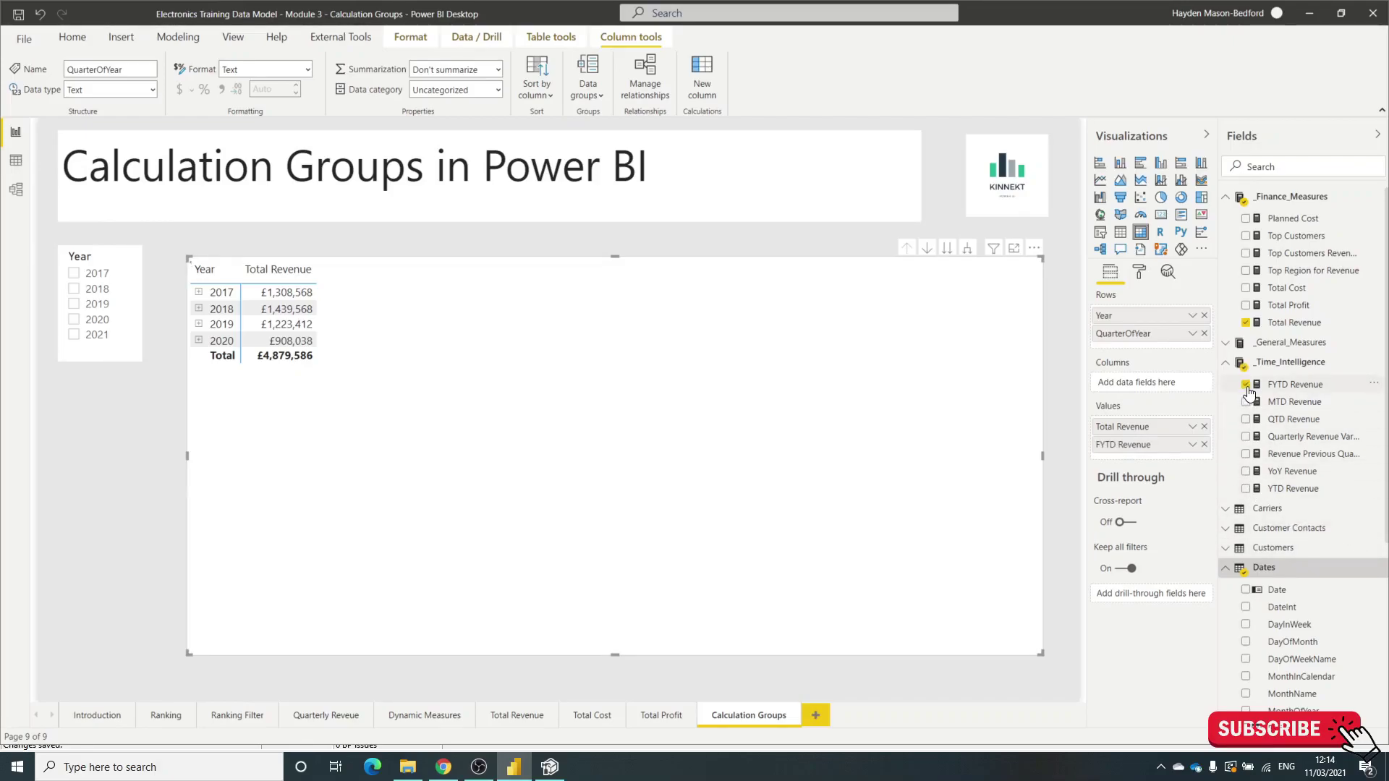
scroll(1280, 651, down, 5)
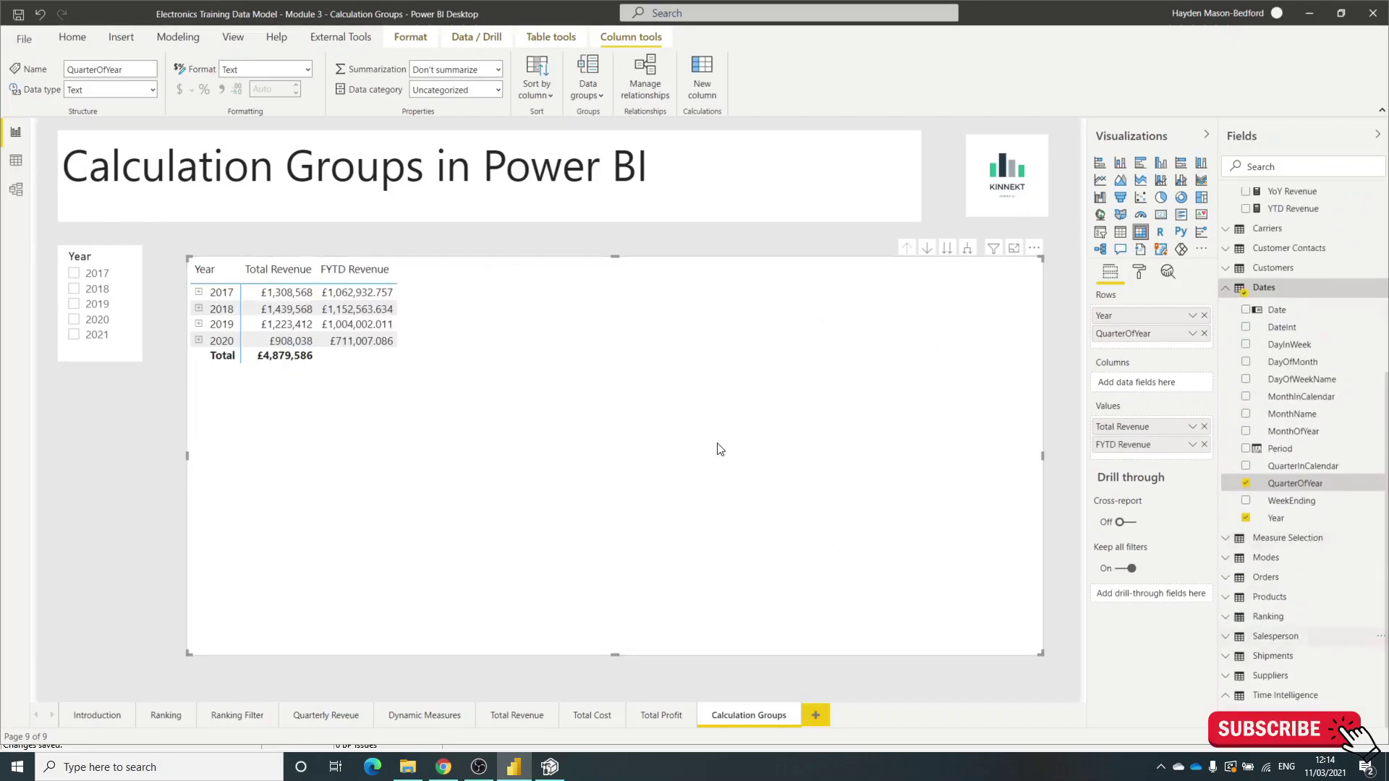
click(1204, 444)
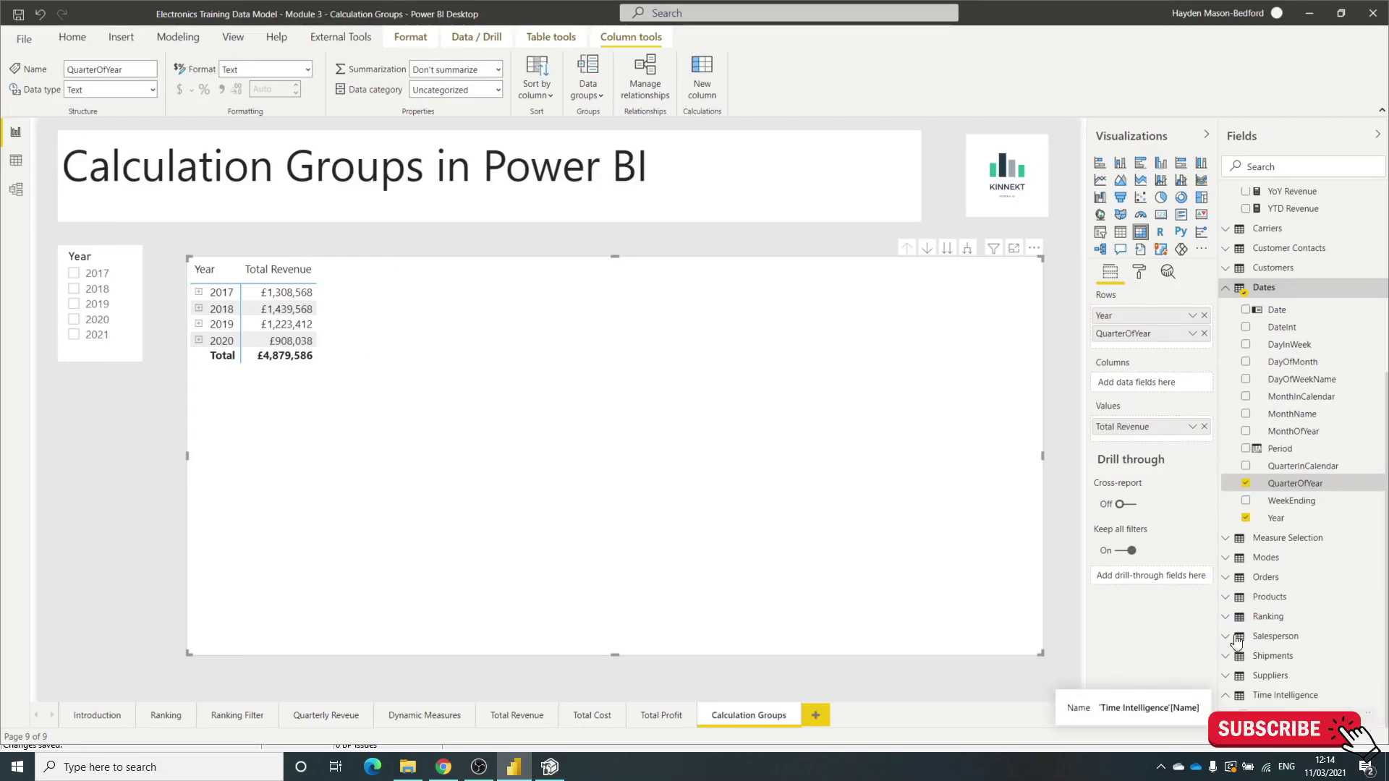
Put Time Intelligence Name in the matrix columns and replace Total Revenue with Total Profit in Values.
drag(1286, 723, 1133, 391)
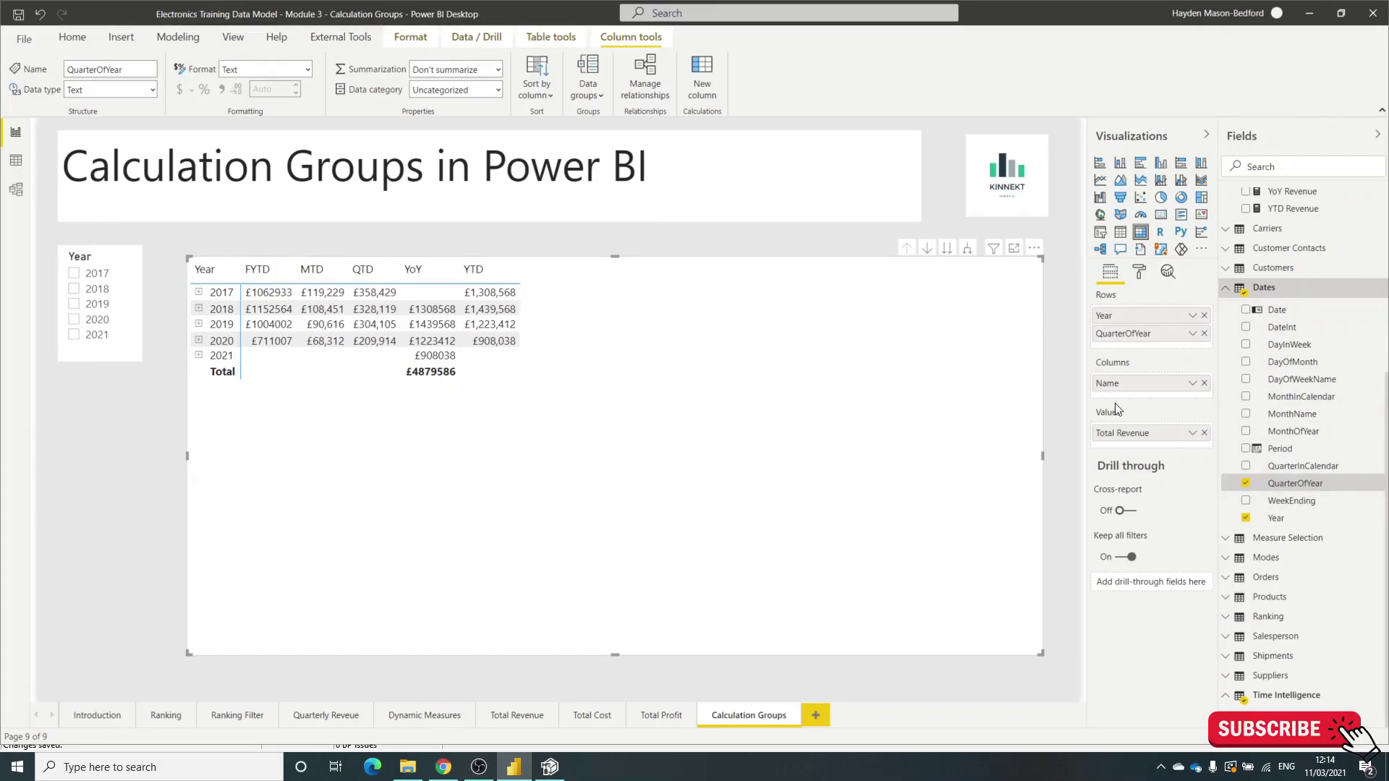
click(1204, 432)
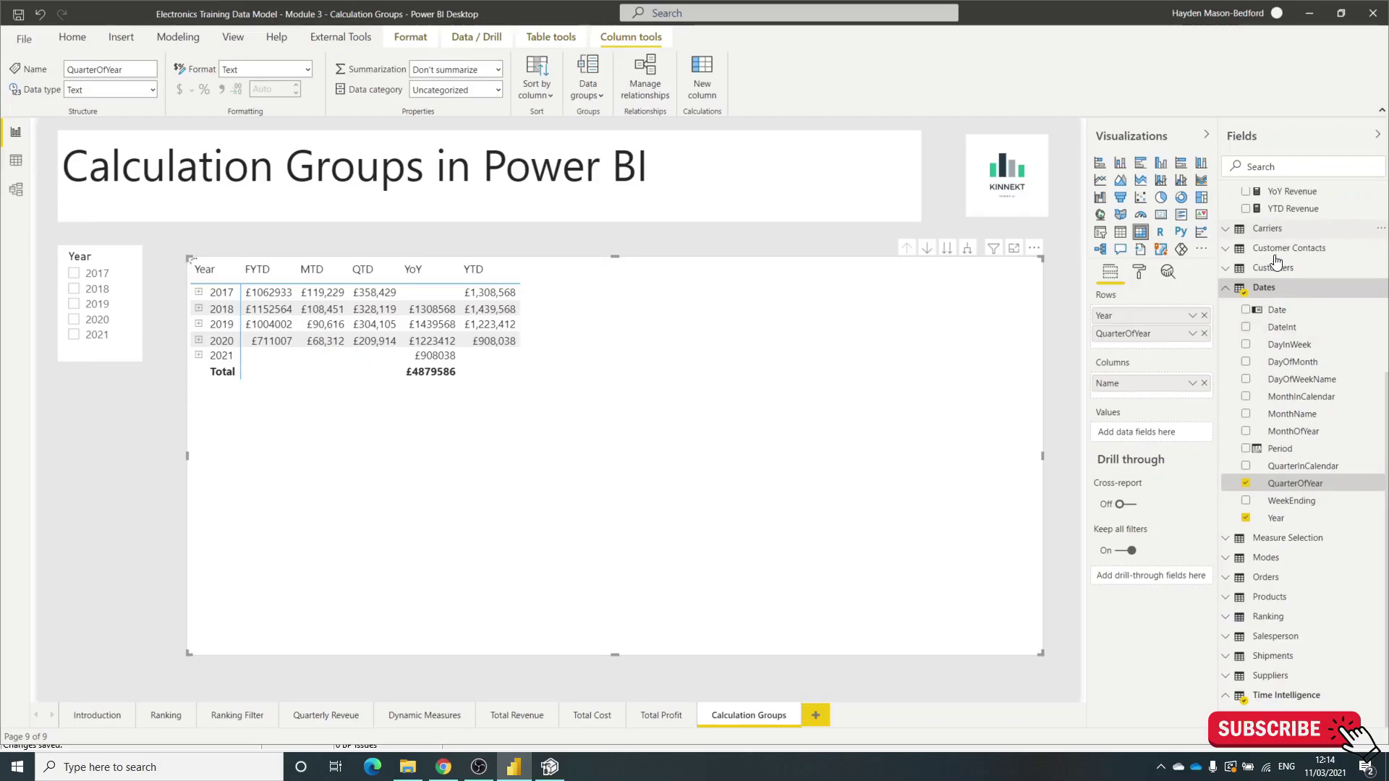
scroll(1276, 267, up, 5)
drag(1278, 299, 1124, 437)
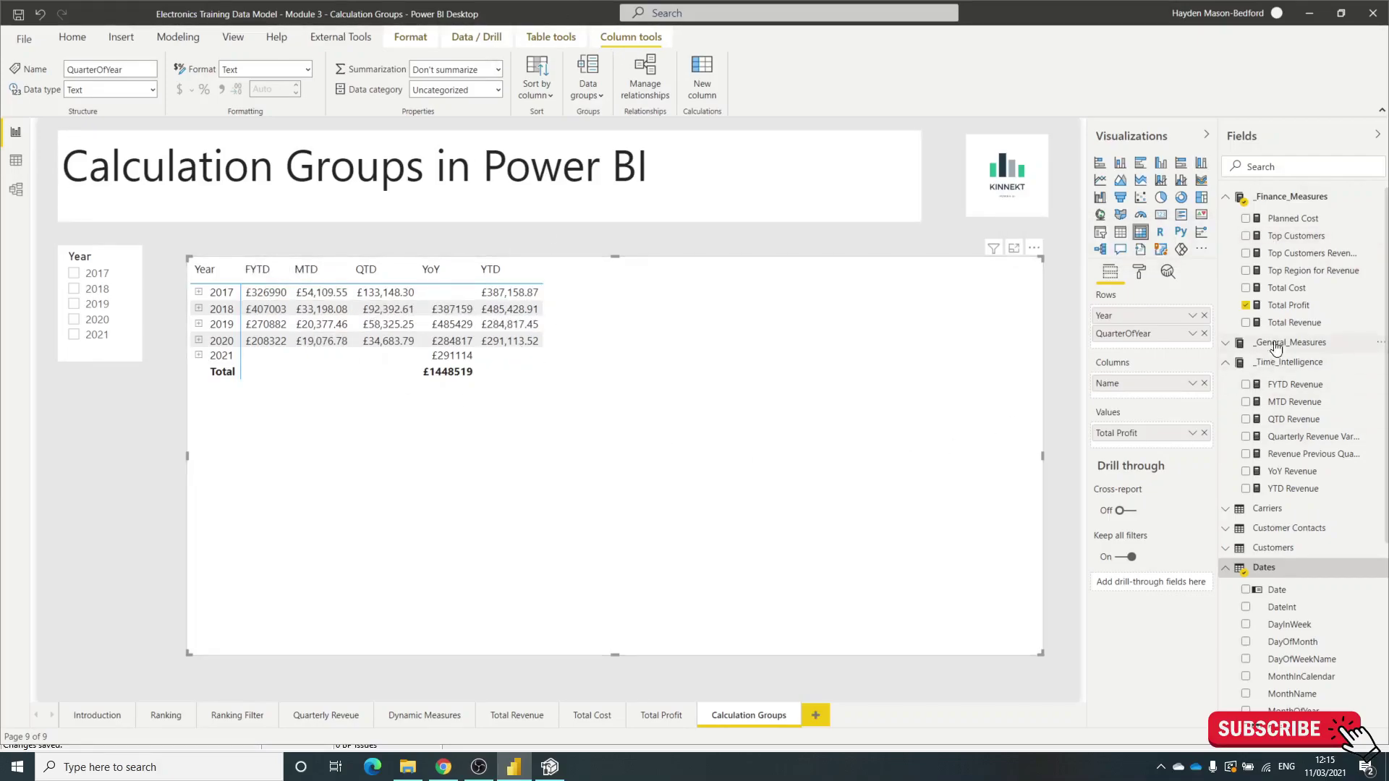
In Tabular Editor, add a new calculation item named CurrentMeasure beside YoY.
click(551, 768)
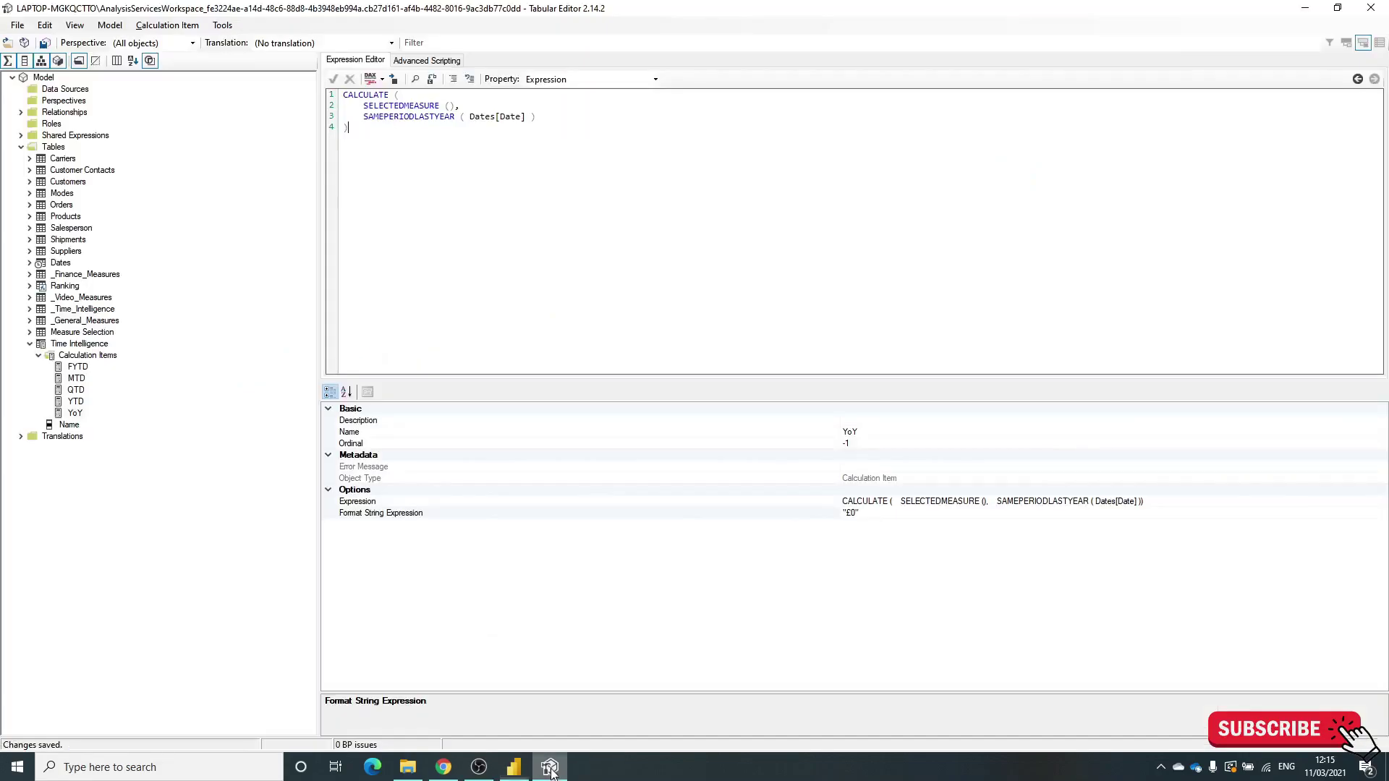
right_click(75, 414)
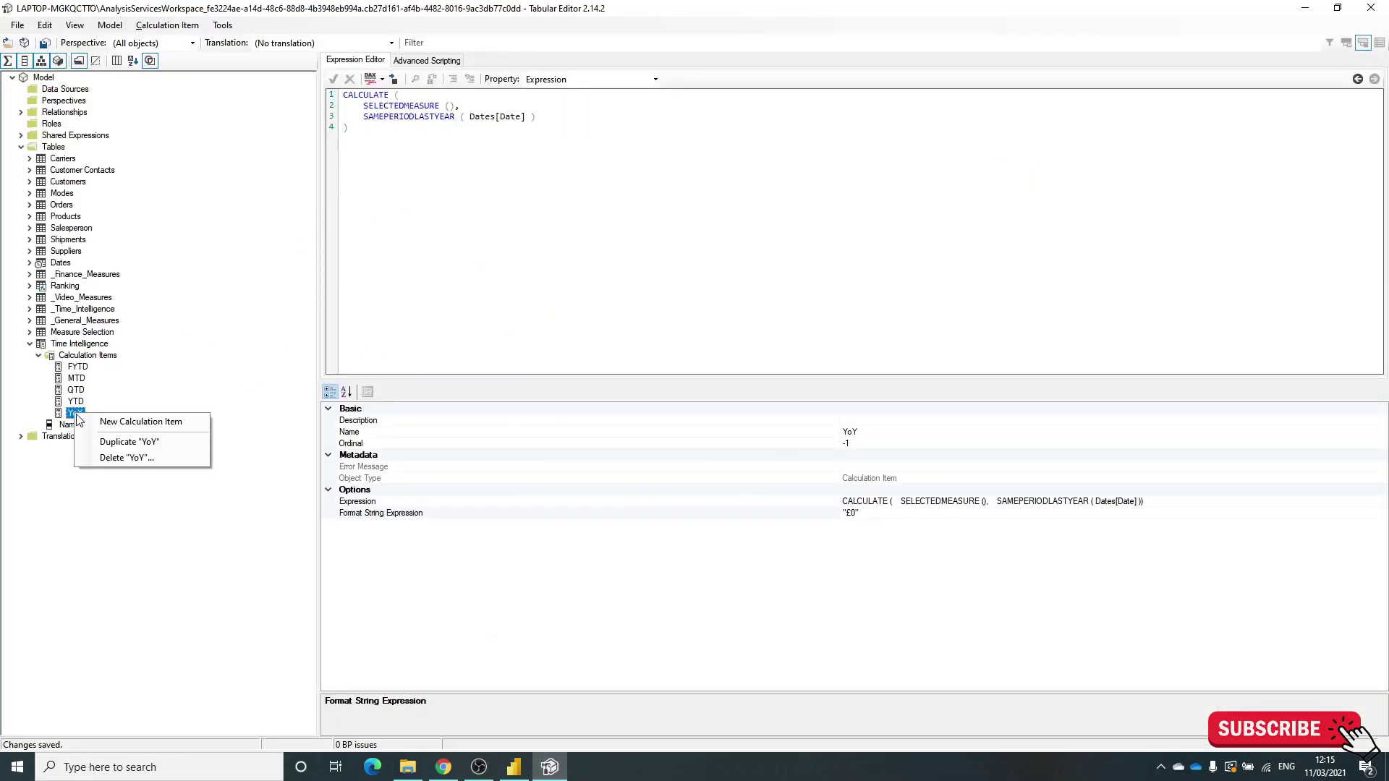
click(109, 419)
text(cURRENT)
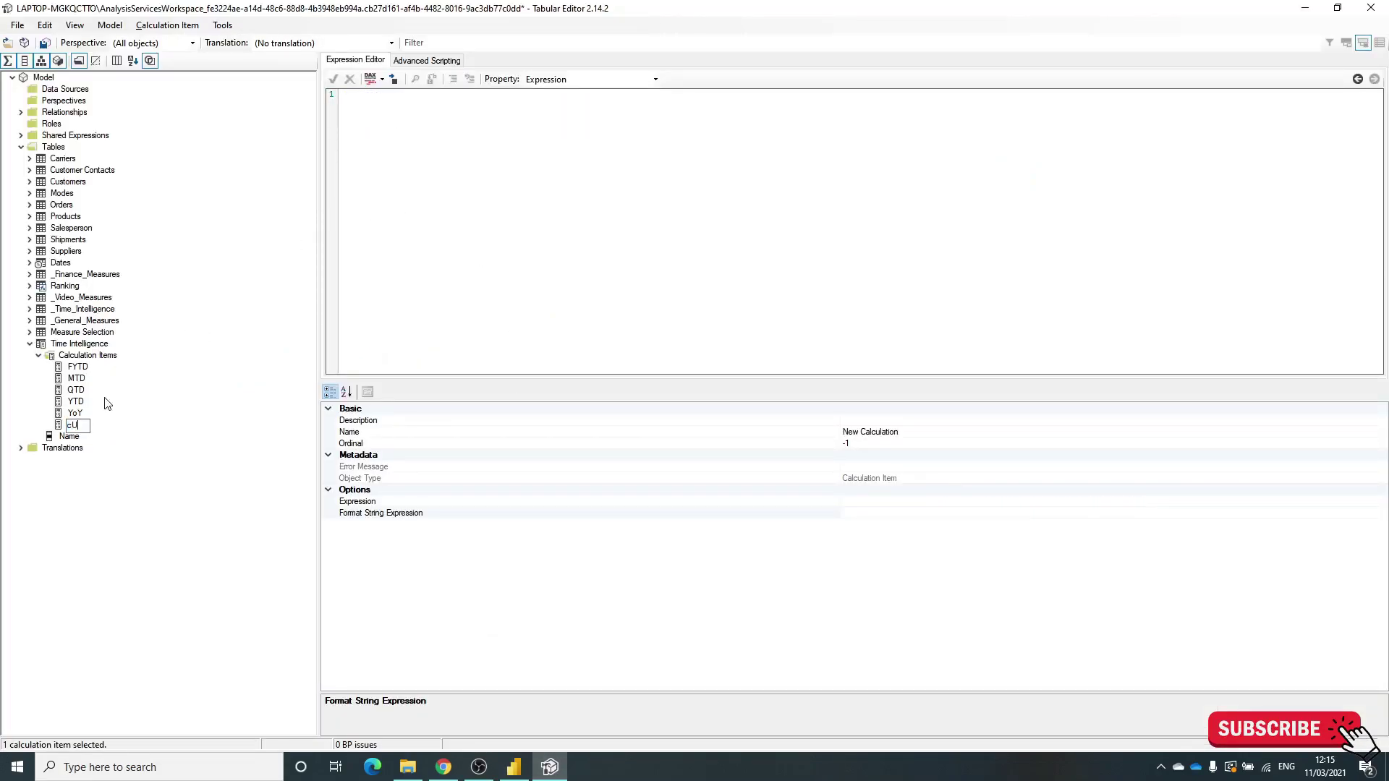
key(Caps_Lock)
key(BackSpace)
key(BackSpace)
key(BackSpace)
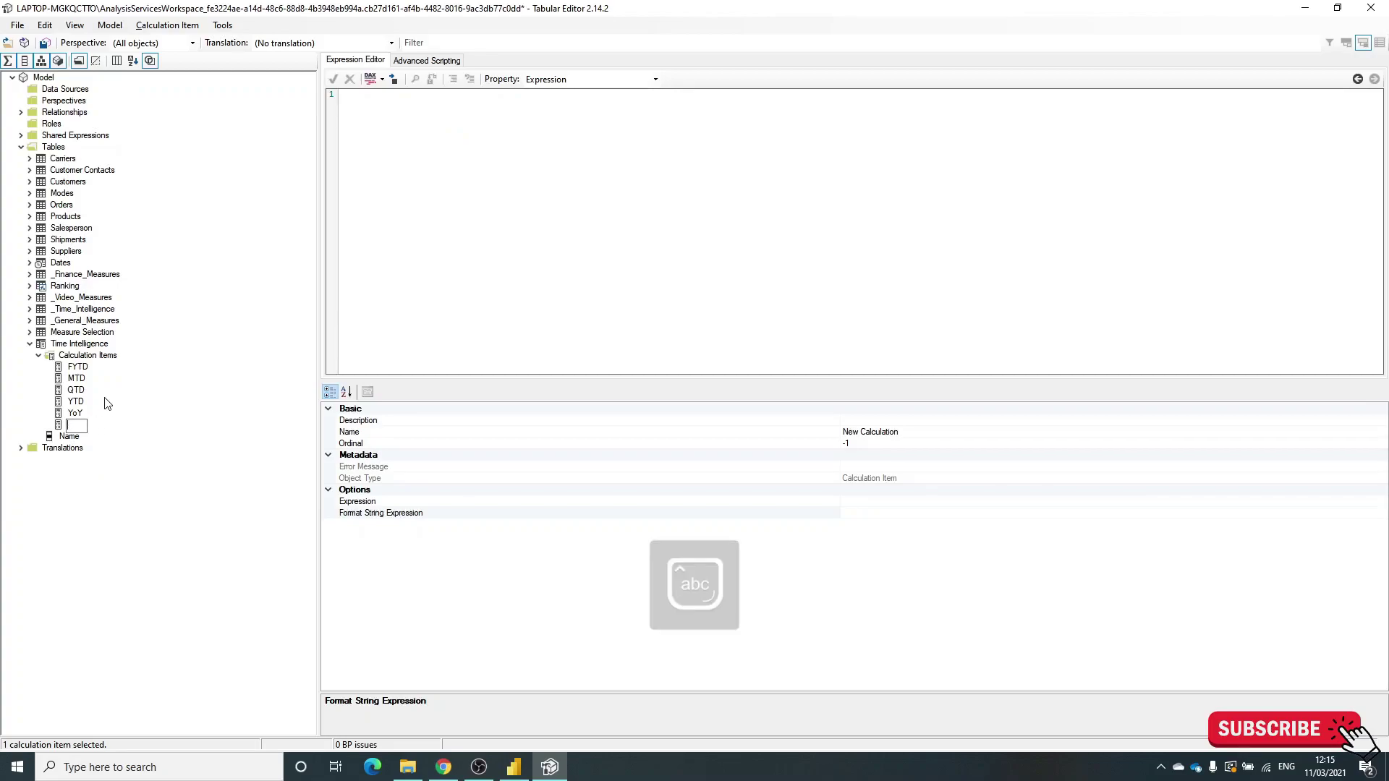
text(urrentMeasure)
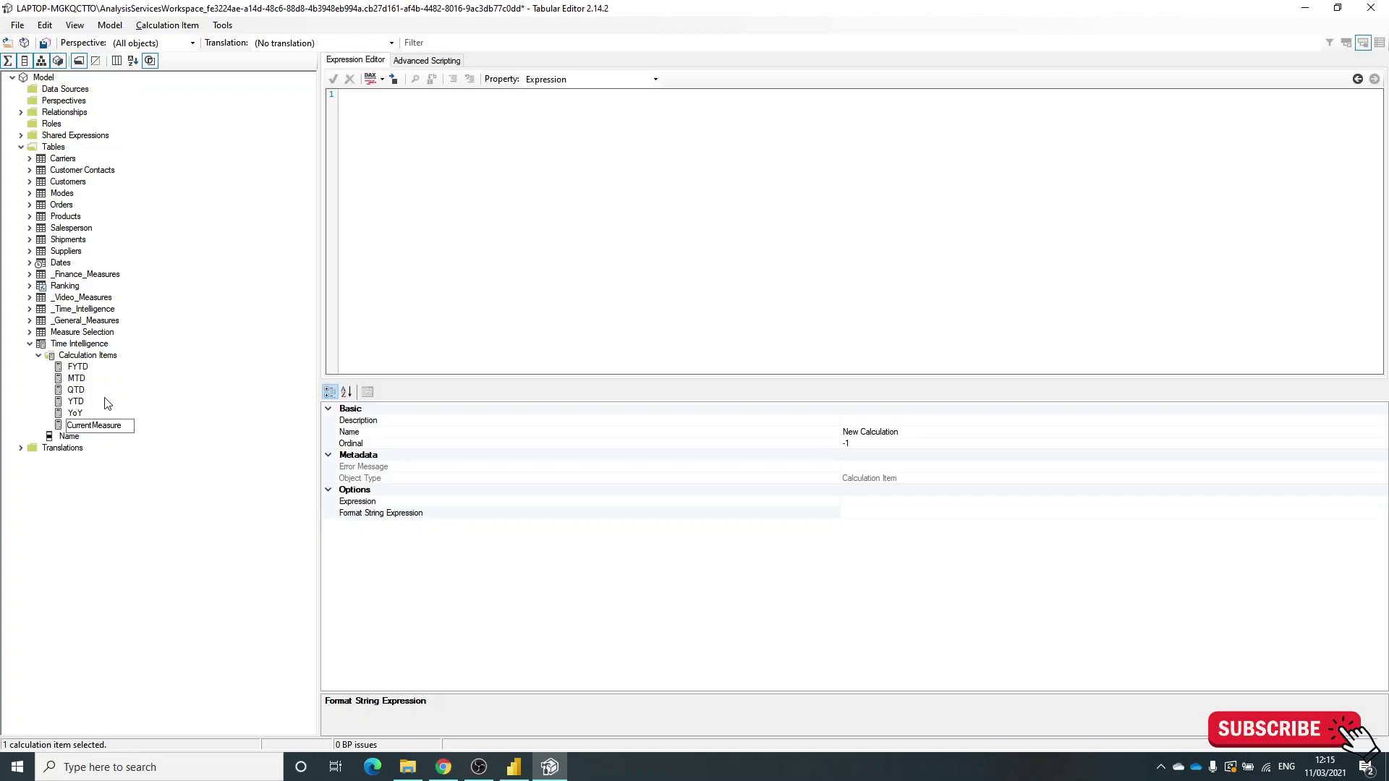
key(Return)
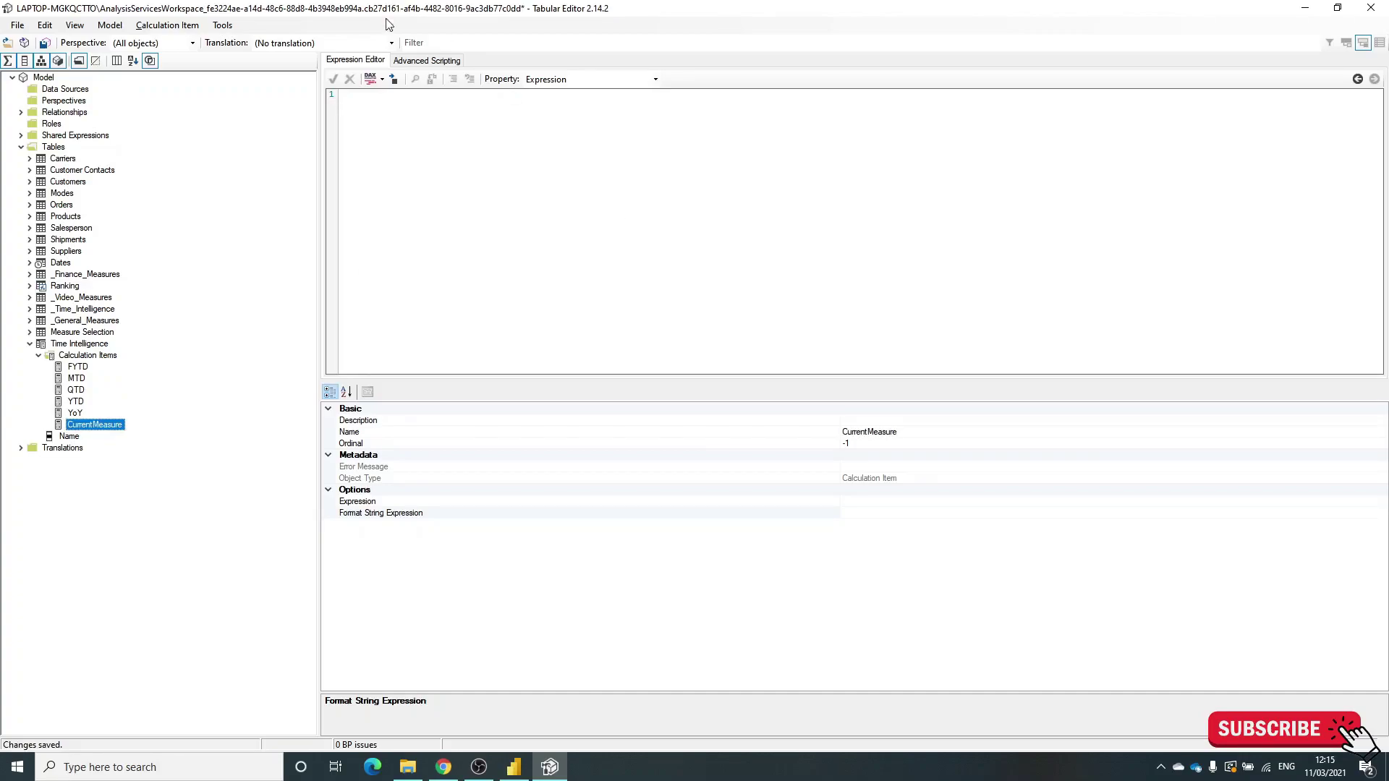
Give CurrentMeasure the expression SELECTEDMEASURE() and apply it.
click(394, 103)
text(sel)
key(BackSpace)
key(BackSpace)
key(BackSpace)
key(Caps_Lock)
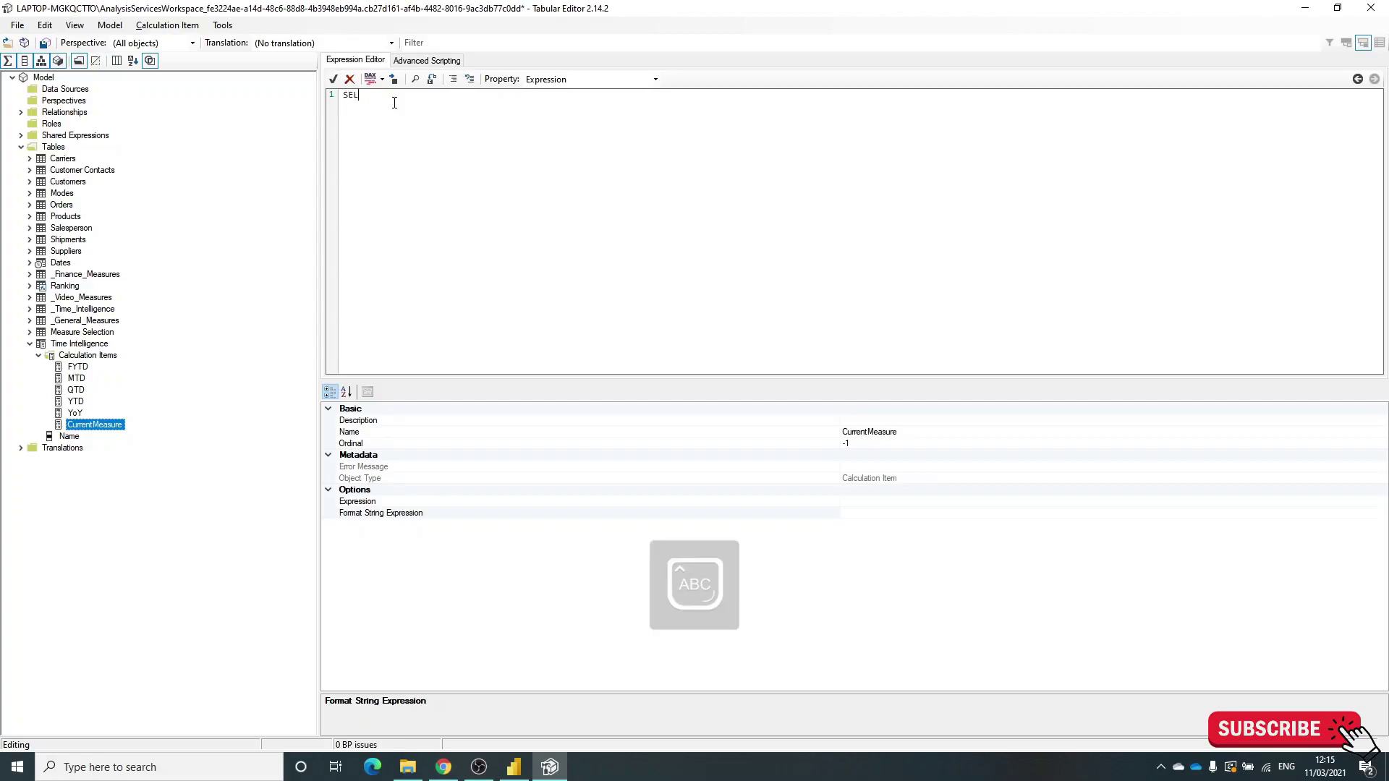
text(SELECTEDMEASURE()
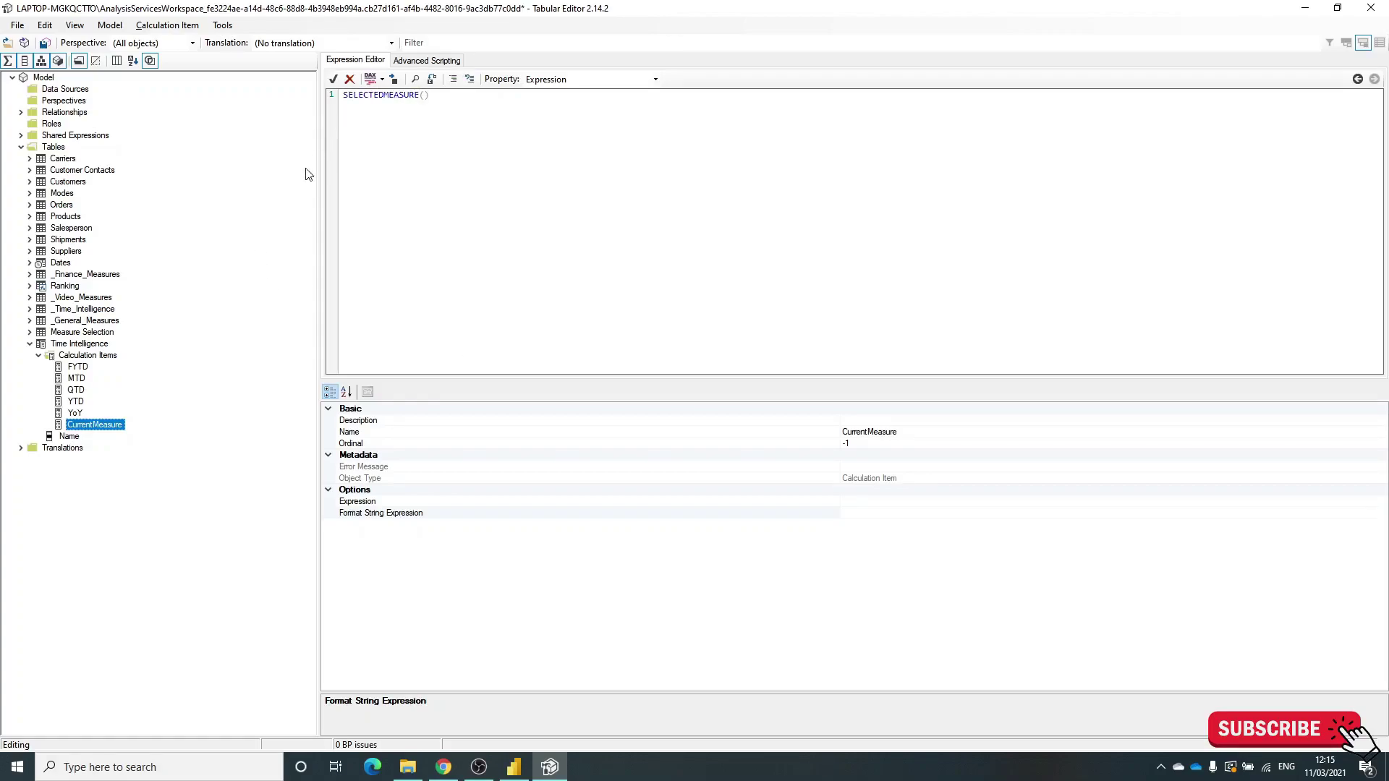
click(333, 79)
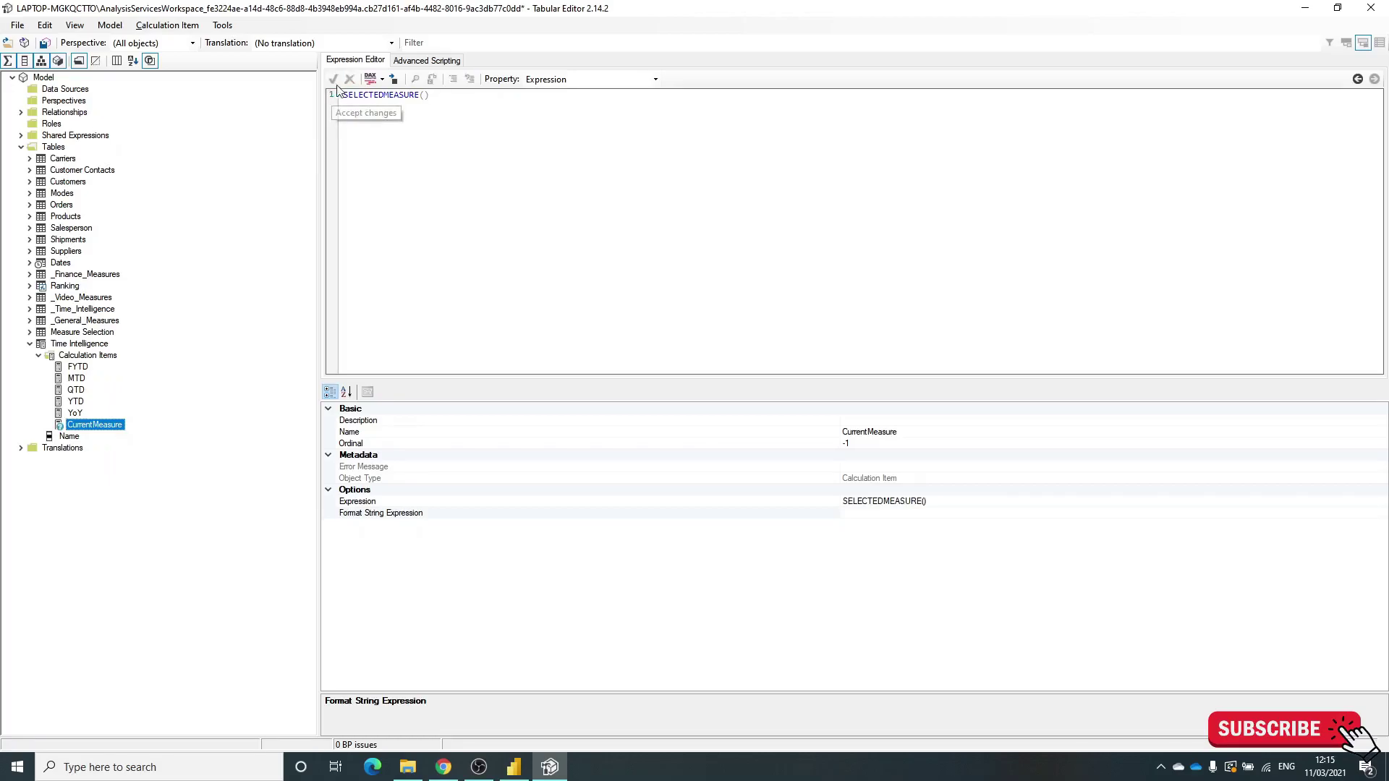
Save the model changes from Tabular Editor's File menu.
click(17, 25)
click(54, 76)
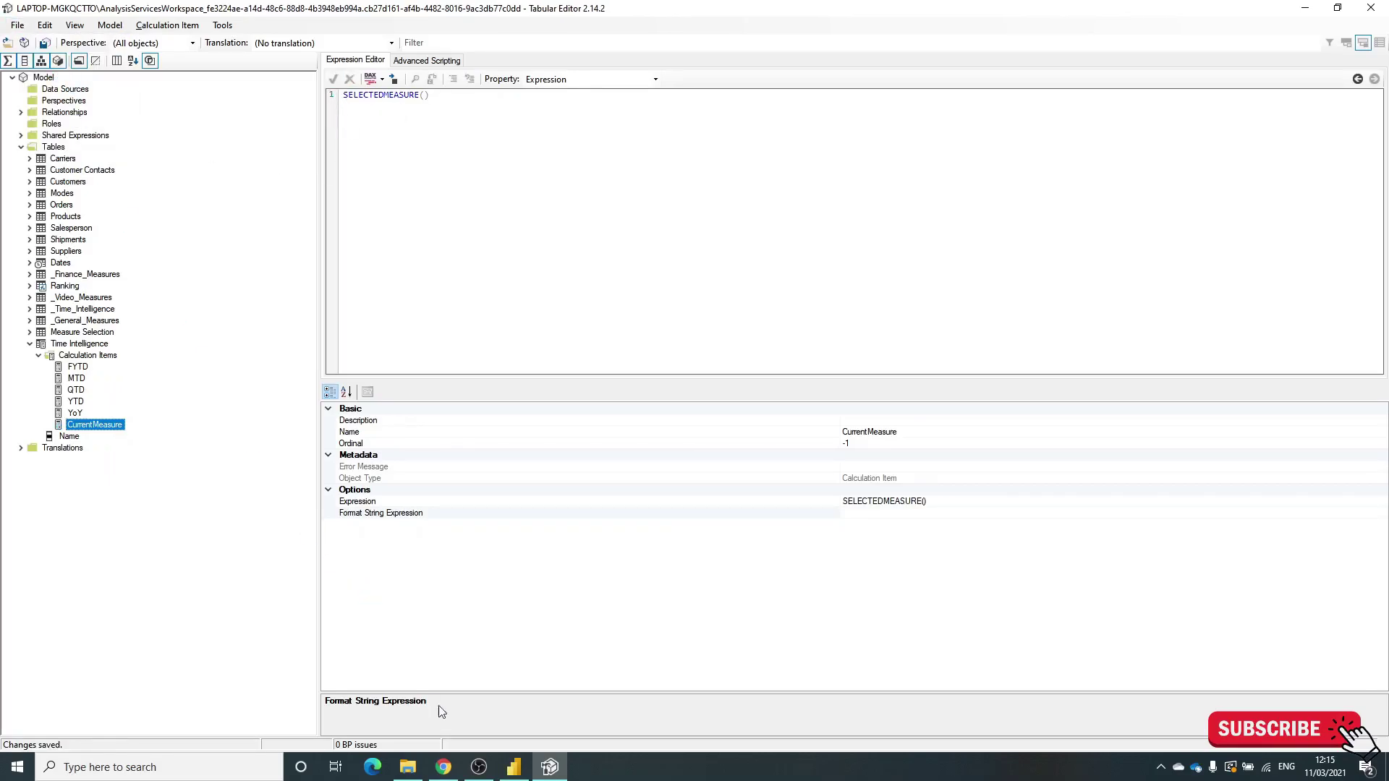
click(513, 766)
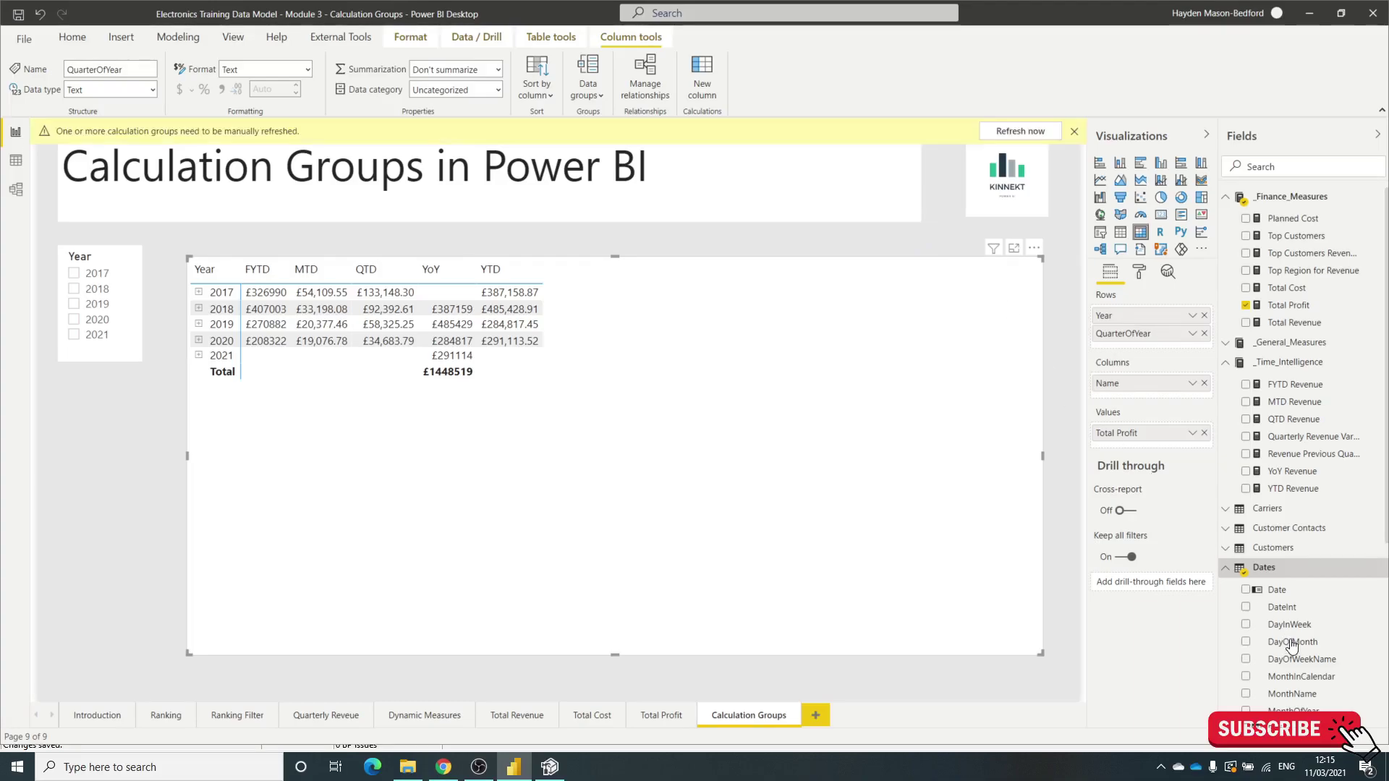
Refresh the calculation groups so the matrix gains a CurrentMeasure column, then deselect QuarterOfYear.
click(1017, 131)
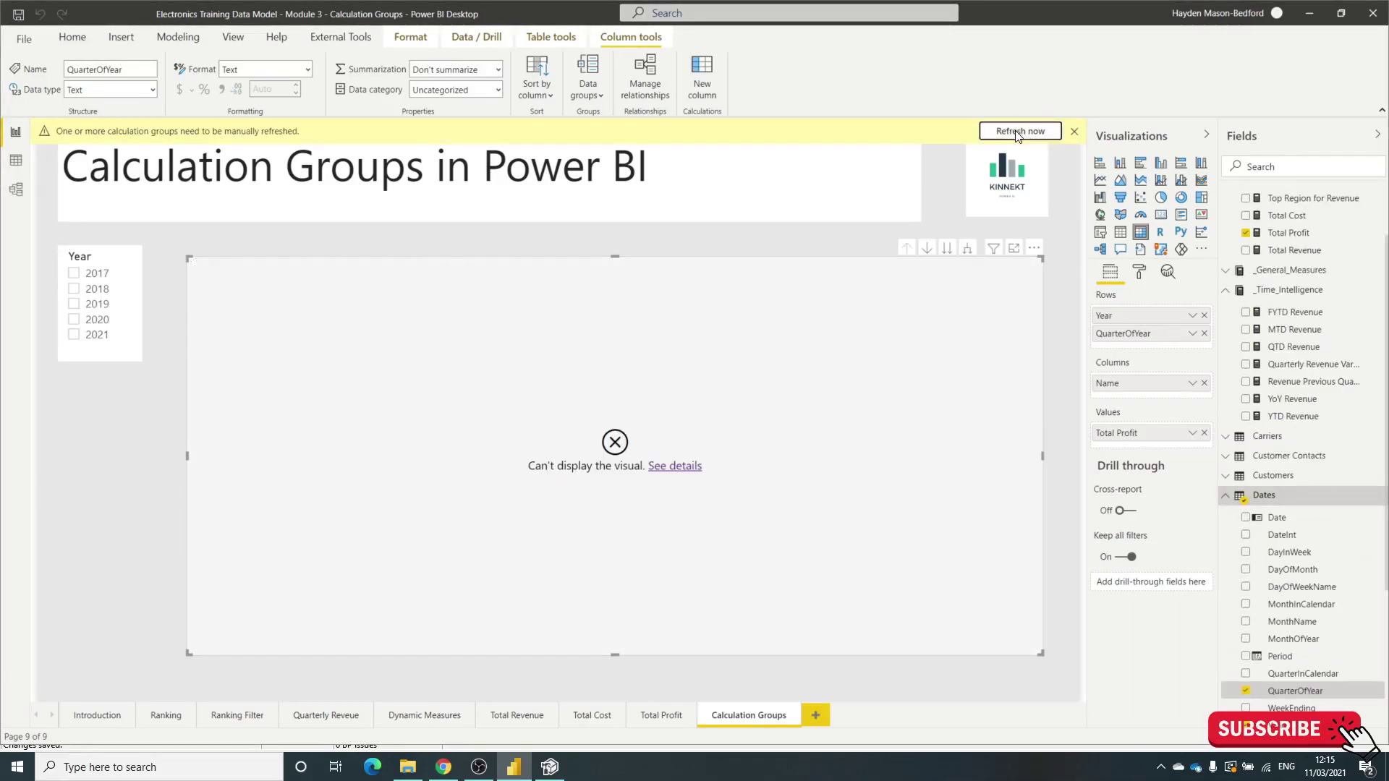
click(1019, 133)
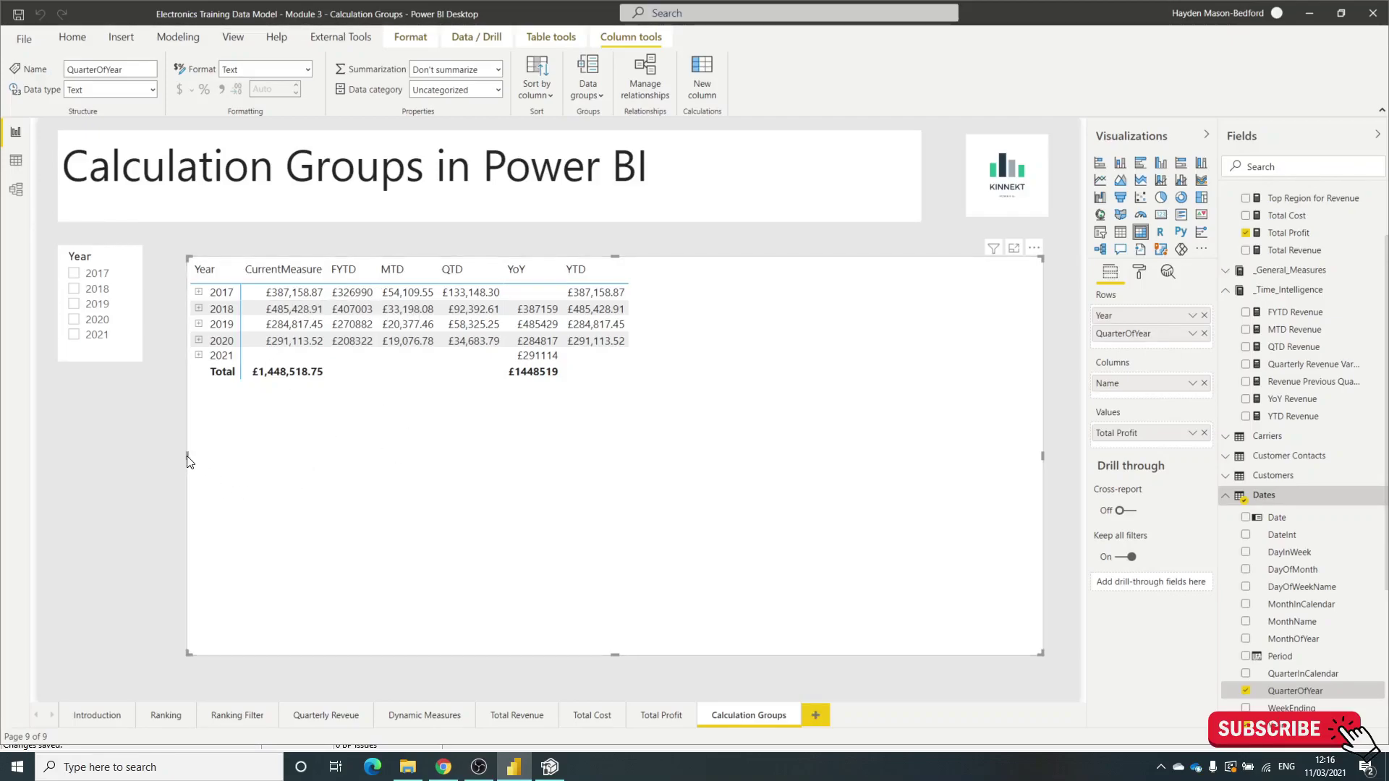
click(617, 282)
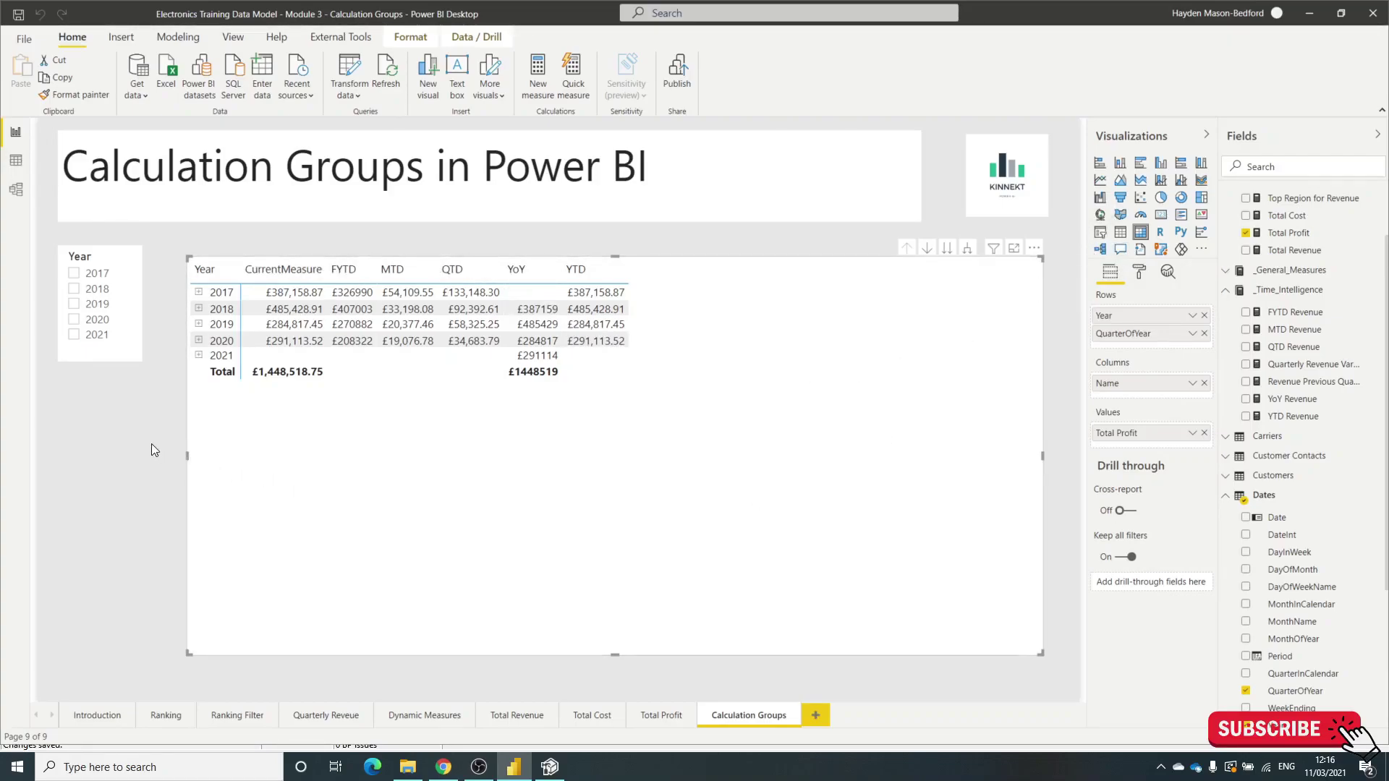
Create a Time Intelligence Name slicer with Multi-select with CTRL turned off, nudged slightly right.
click(1060, 184)
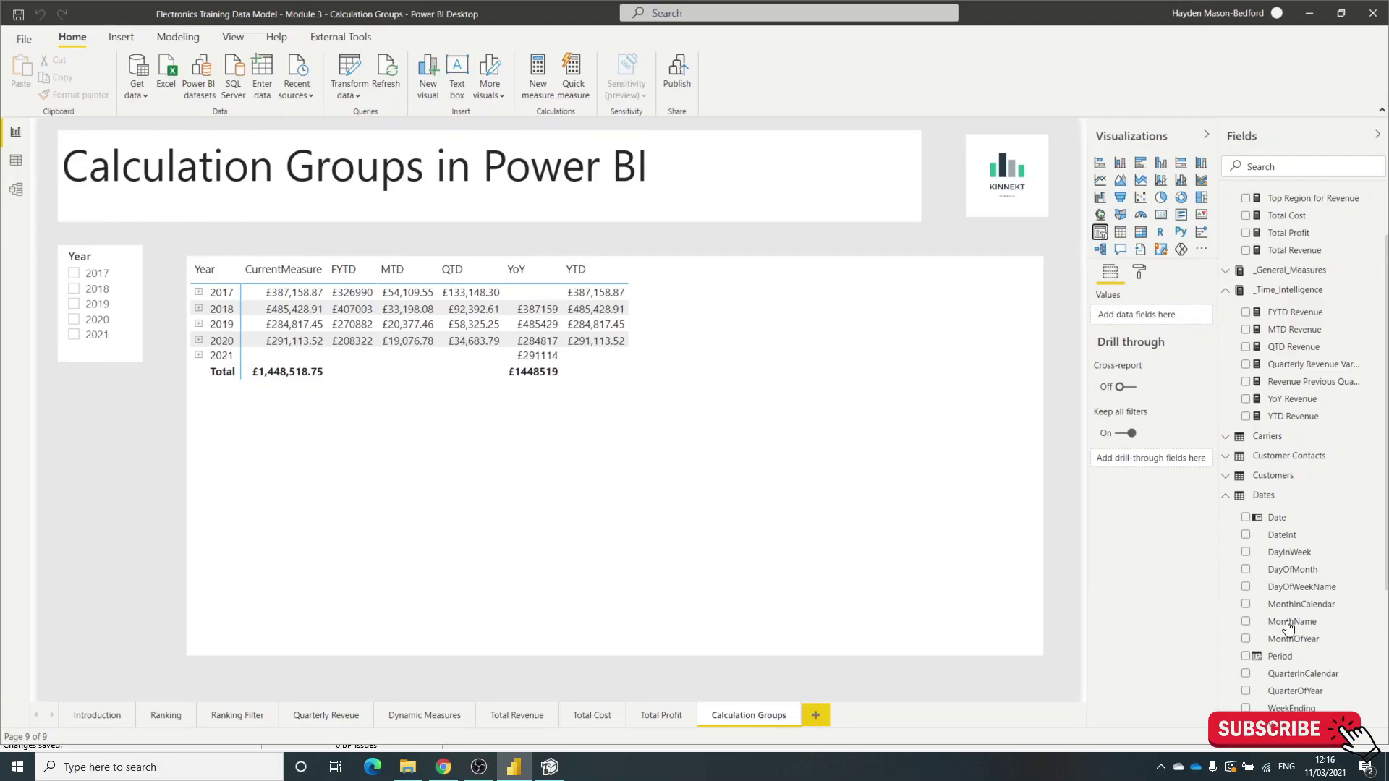
scroll(1291, 651, down, 3)
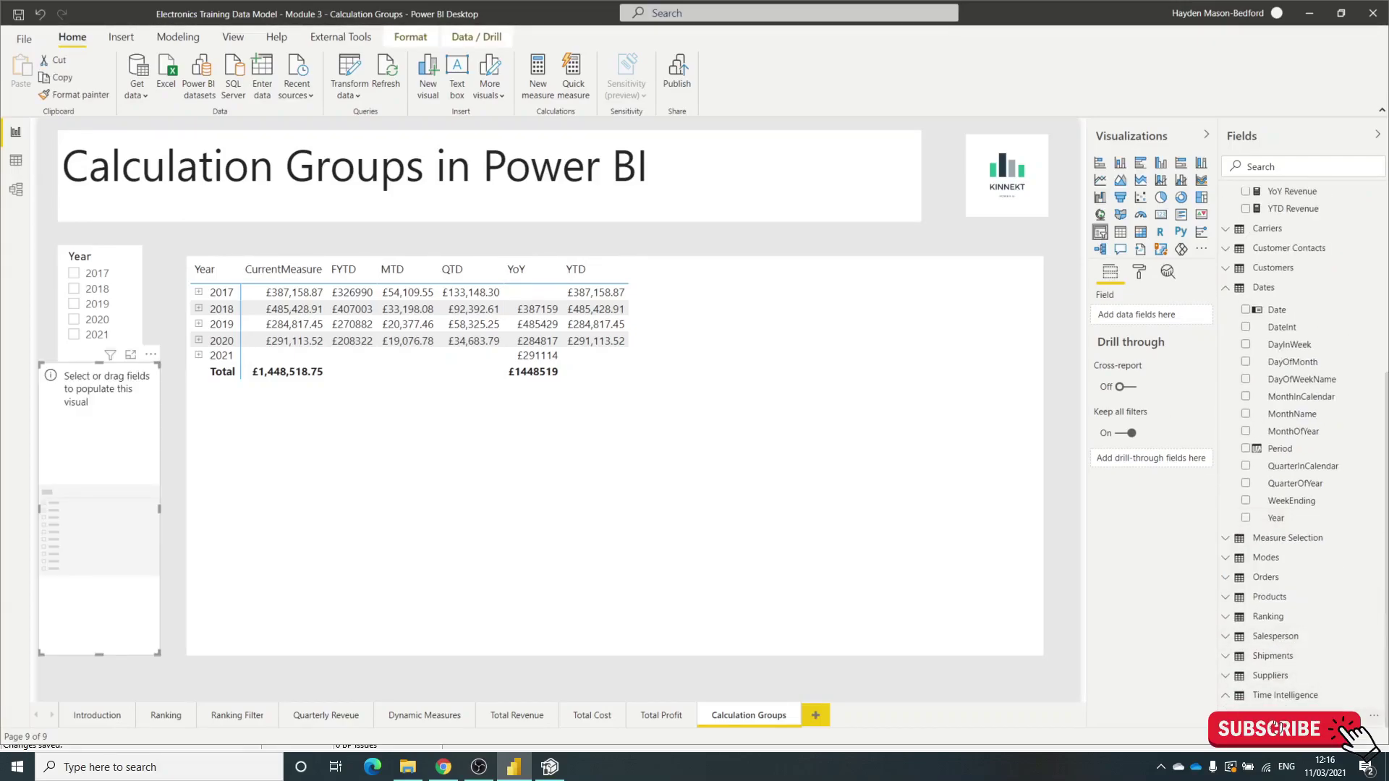
drag(1277, 725, 110, 470)
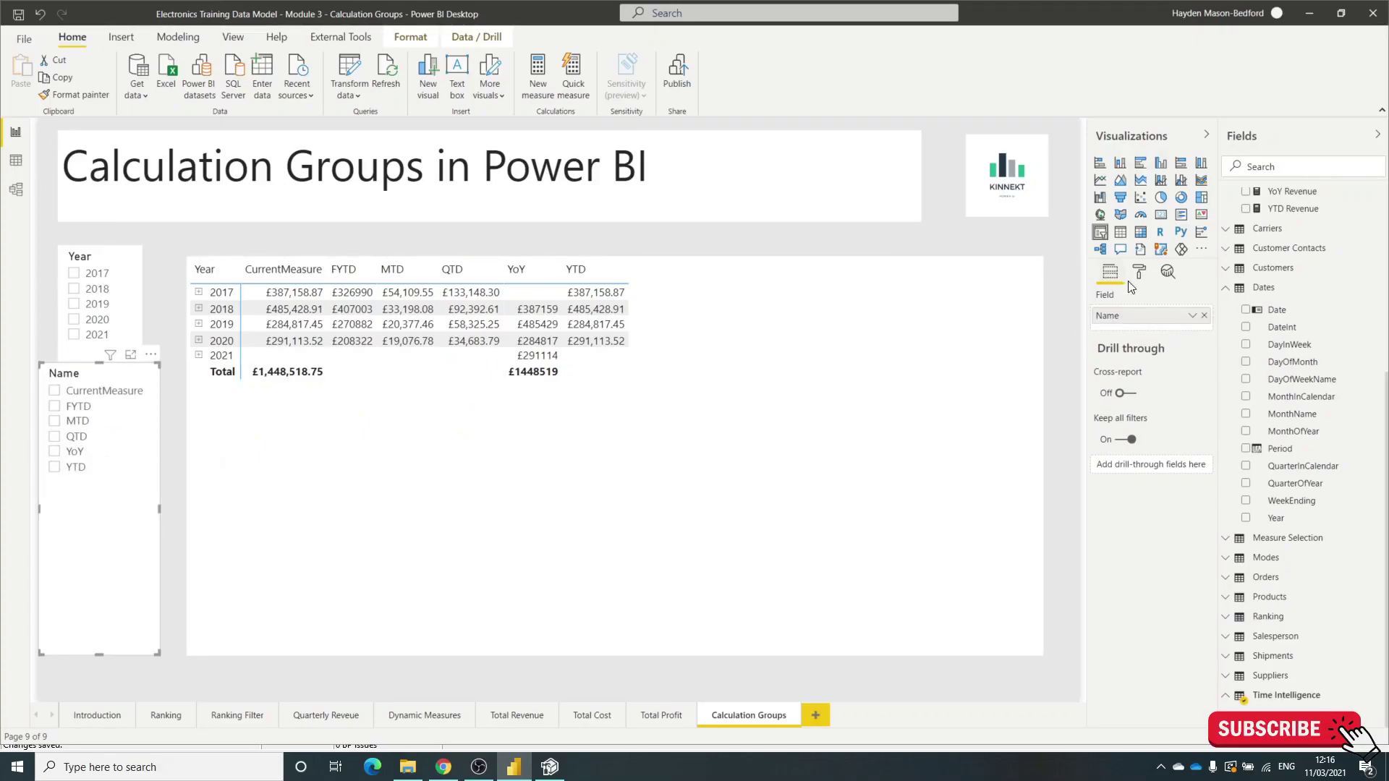
click(1147, 287)
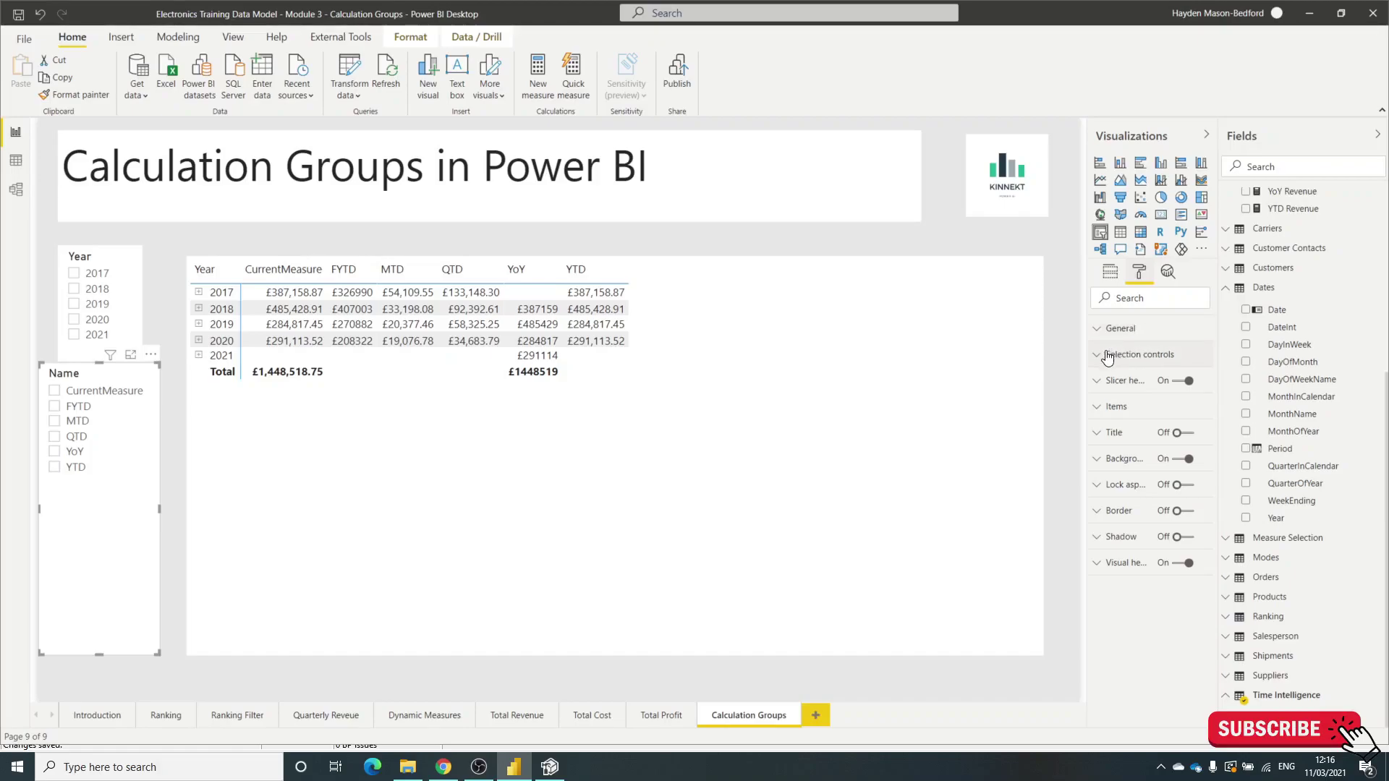
click(1130, 453)
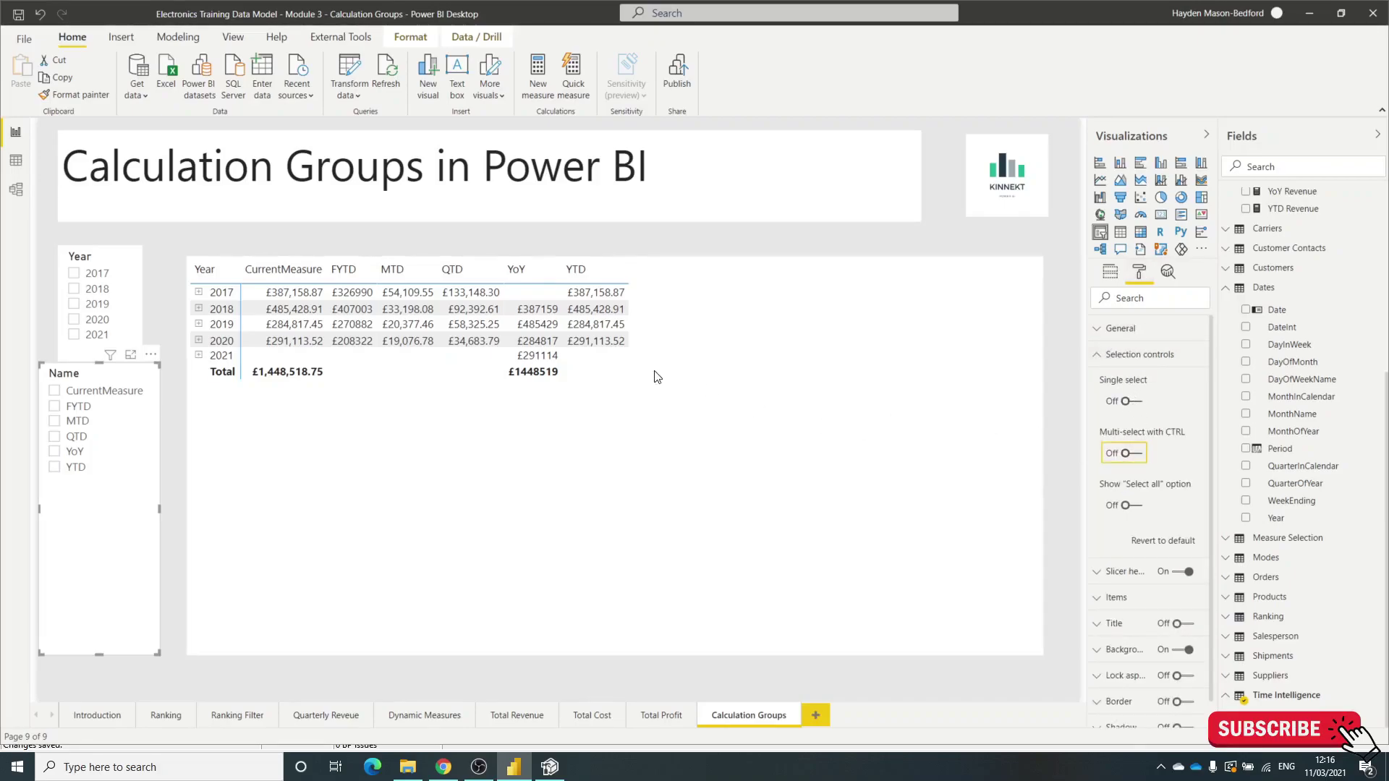
drag(93, 386, 112, 397)
Tick CurrentMeasure, YoY and YTD in the slicer to filter the matrix columns.
click(94, 401)
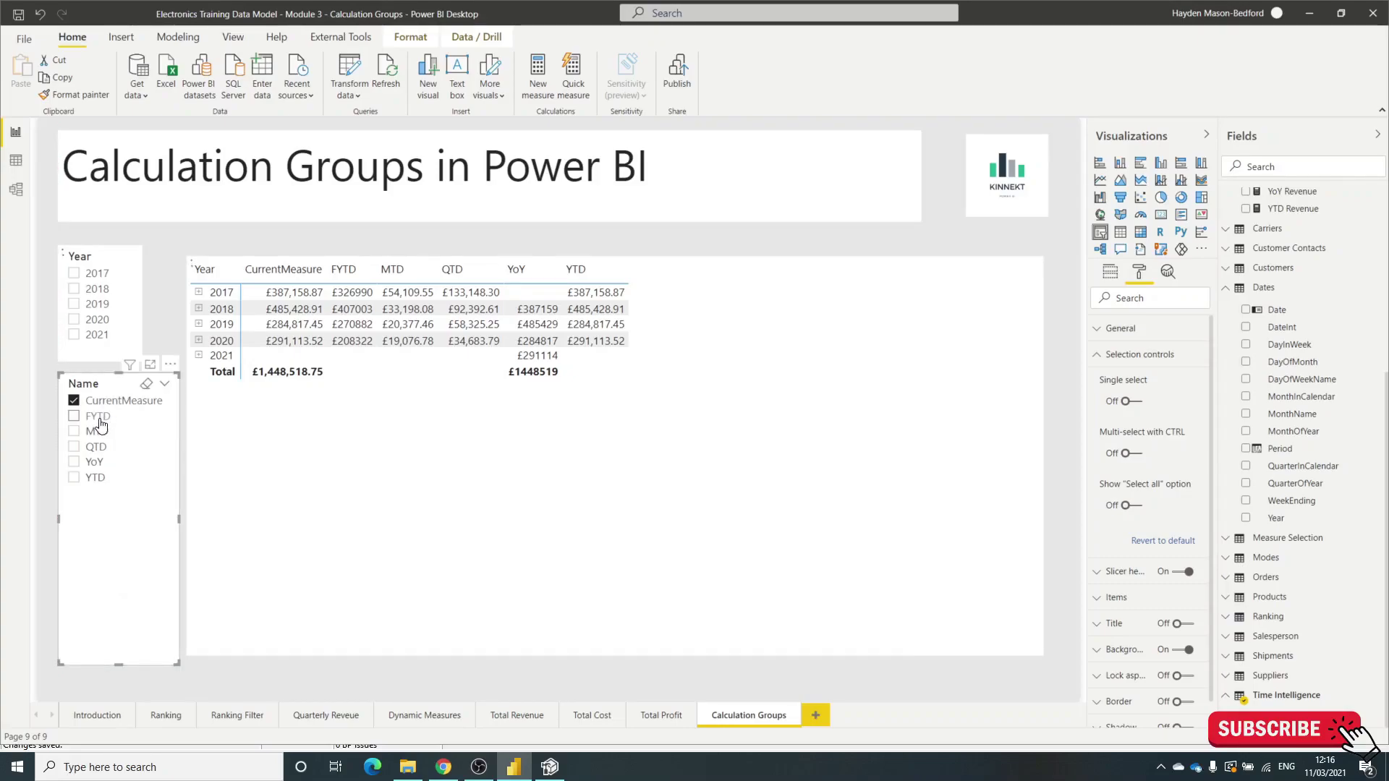
click(98, 417)
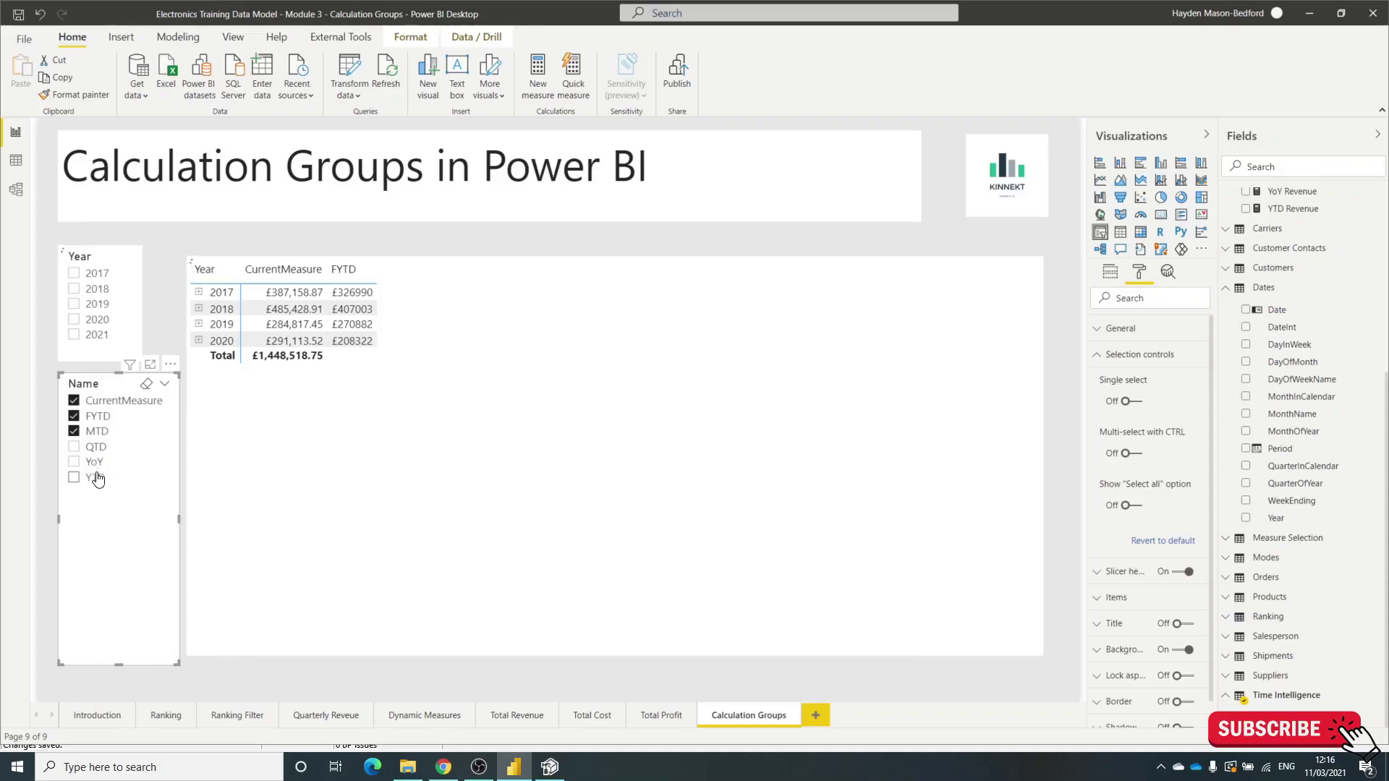
click(95, 478)
click(102, 431)
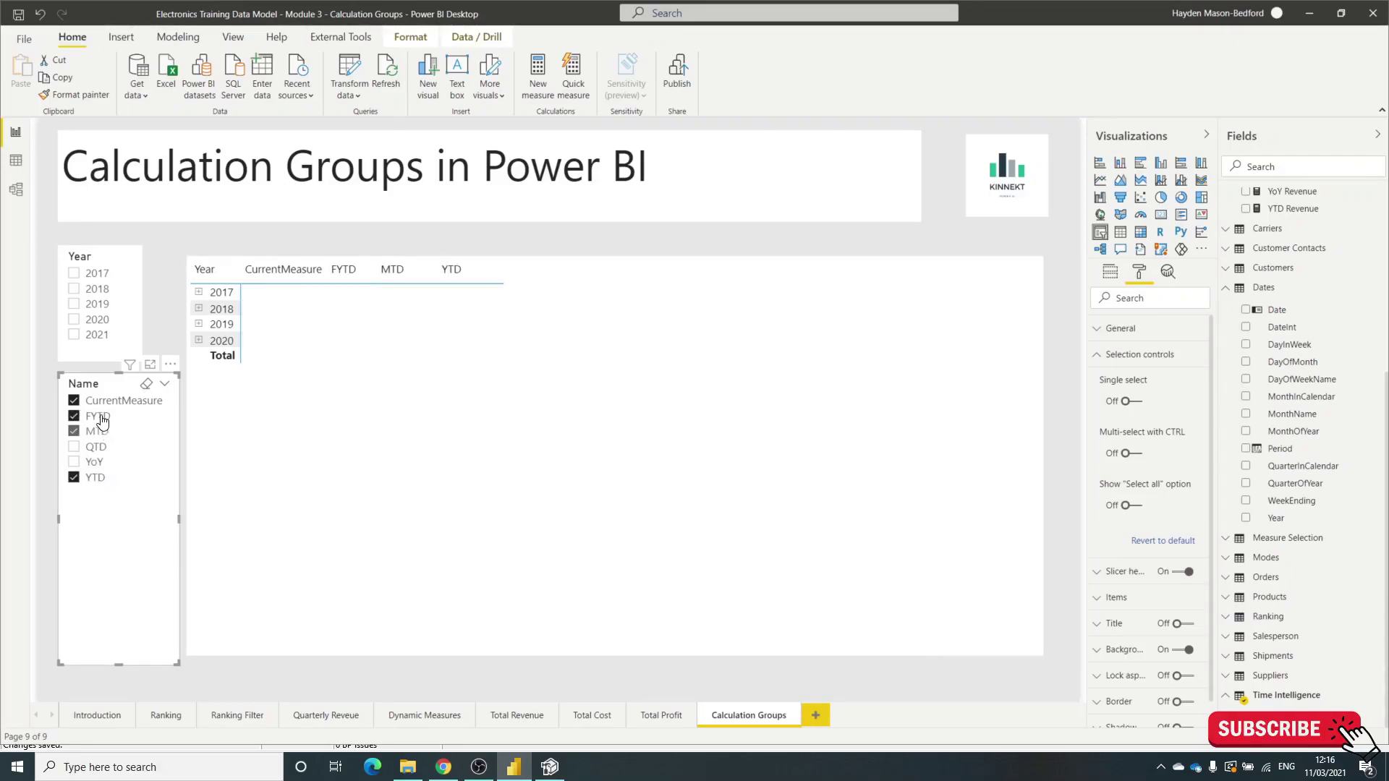
click(100, 463)
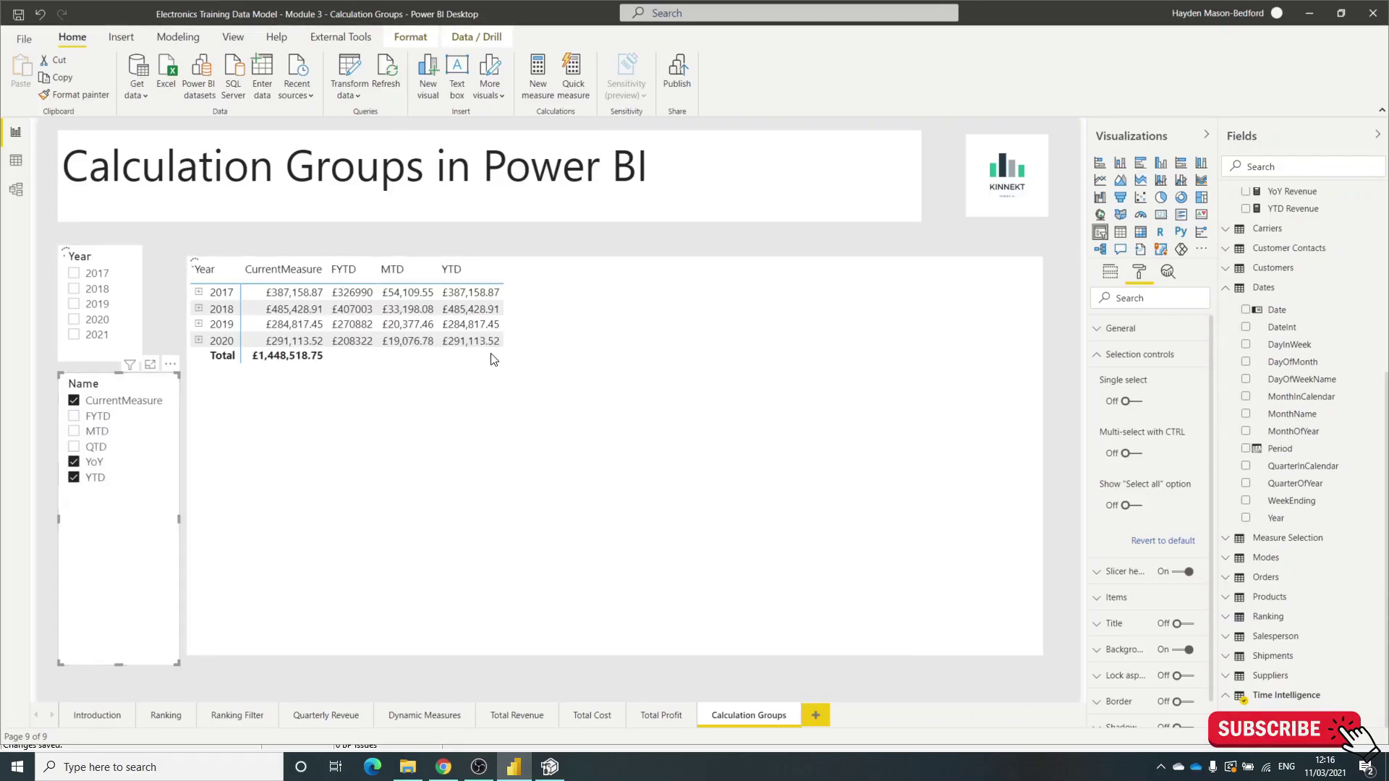